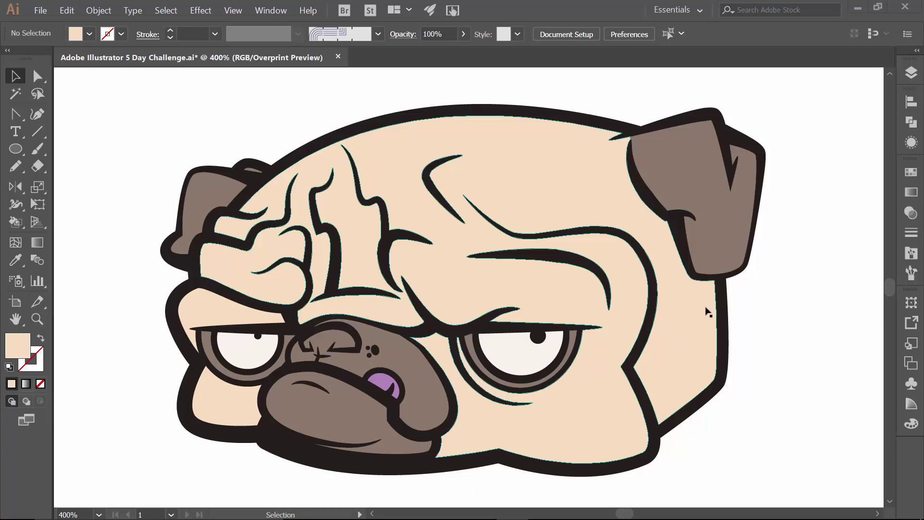
# - Duplicate the FLAT COLOR layer twice from the Layers panel menu
pyautogui.click(911, 72)
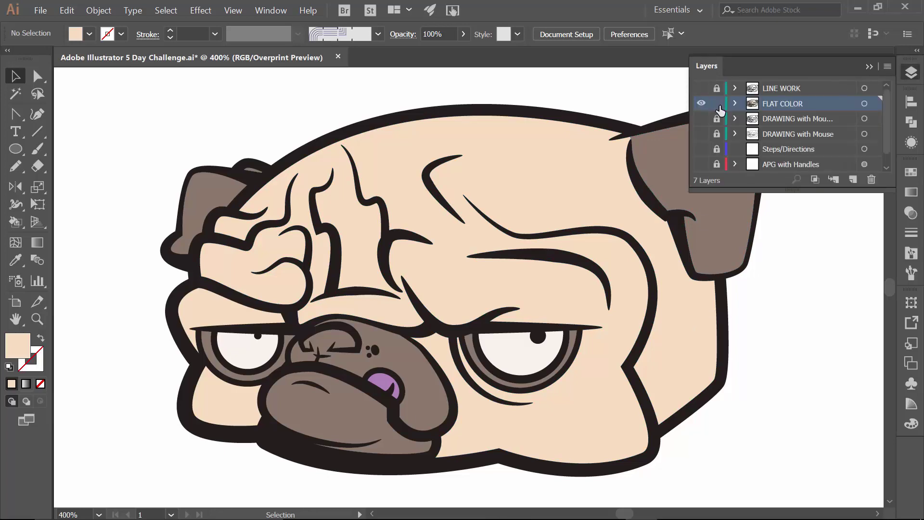
pyautogui.click(887, 66)
pyautogui.click(751, 101)
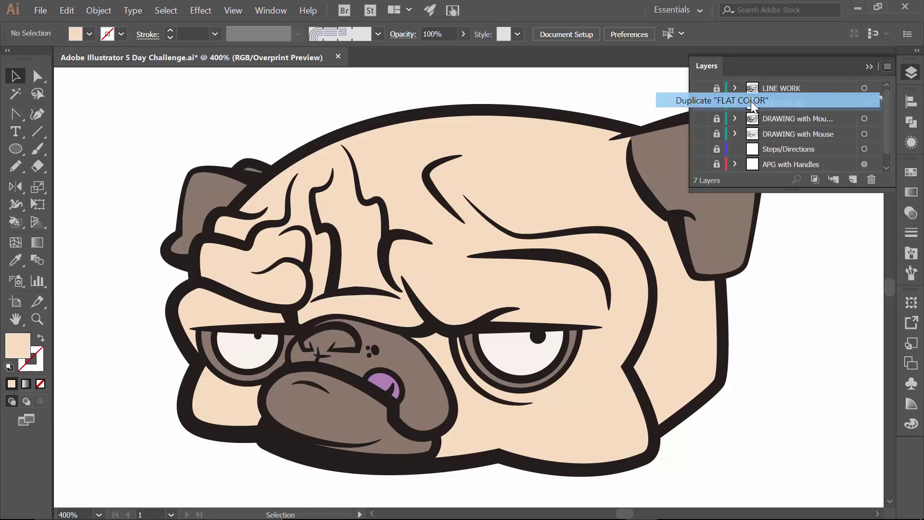
pyautogui.click(888, 66)
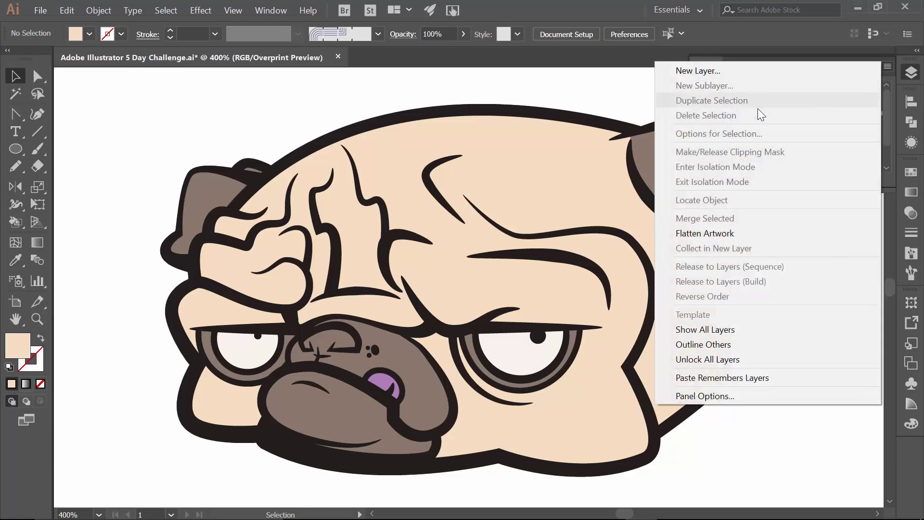
pyautogui.click(622, 93)
pyautogui.click(803, 104)
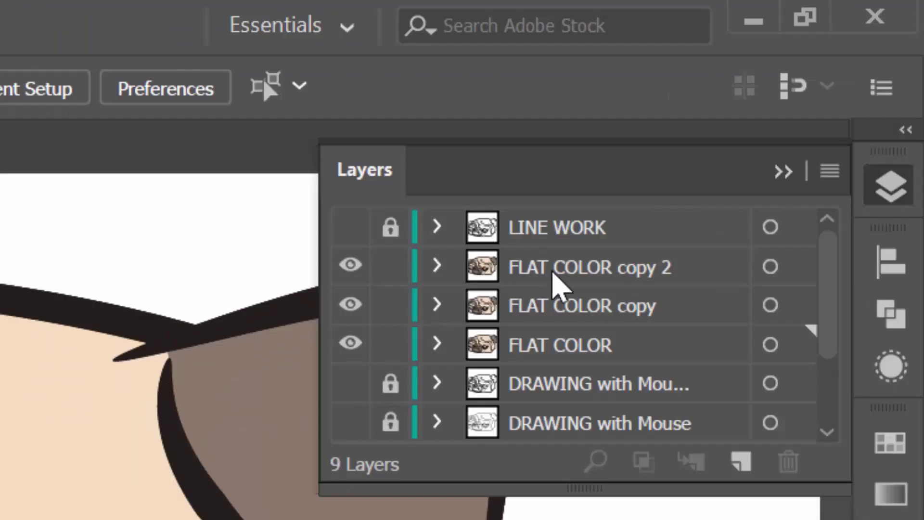
# - Rename the two FLAT COLOR copies GRADIENTS and SHADOWS
pyautogui.doubleClick(779, 103)
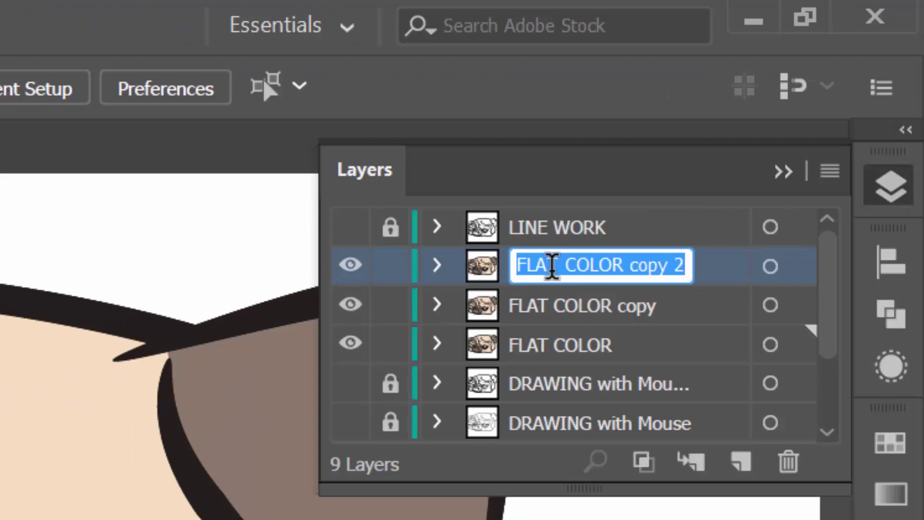
pyautogui.write('GRADIENTS')
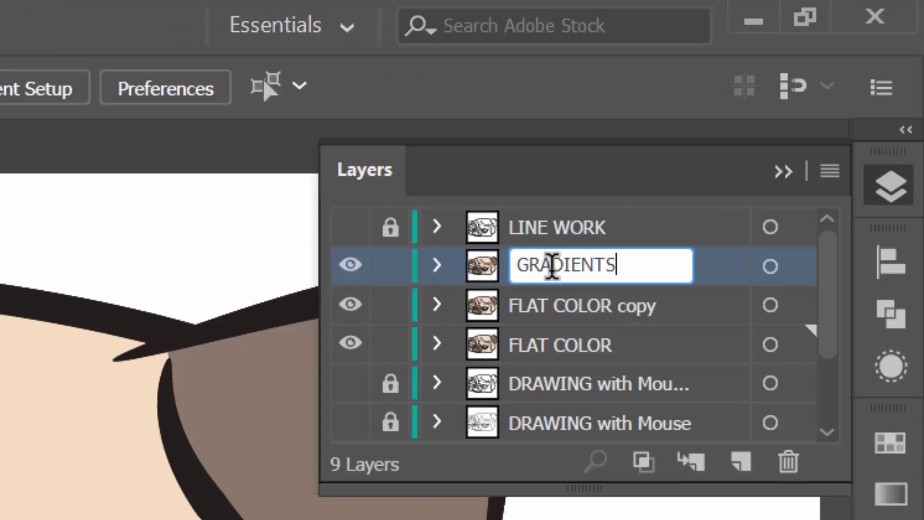
pyautogui.doubleClick(636, 306)
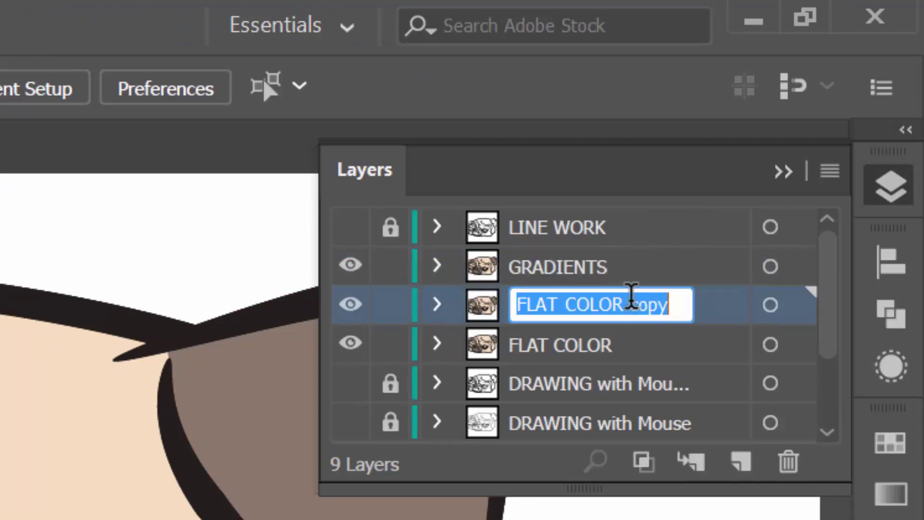
pyautogui.write('SHADPWS')
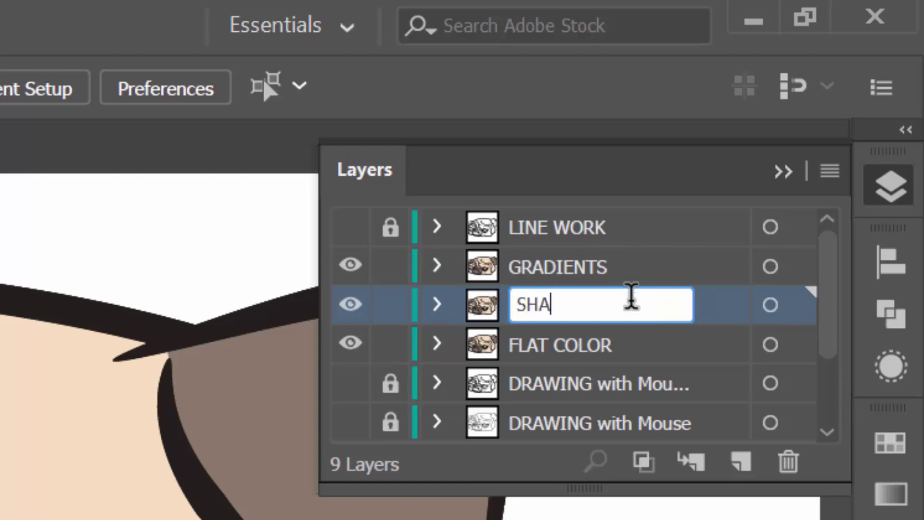
pyautogui.press('BackSpace')
pyautogui.press('BackSpace')
pyautogui.press('BackSpace')
pyautogui.write('OWS')
pyautogui.press('Return')
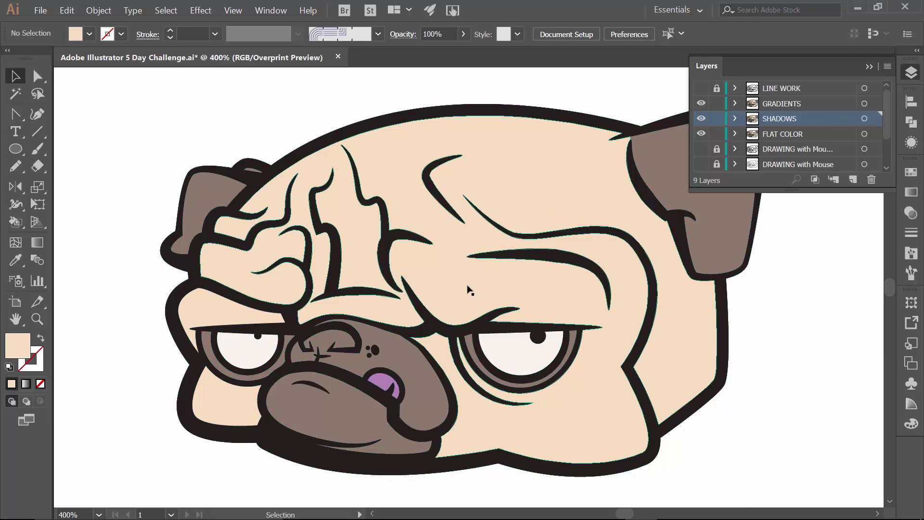
# - Lock and hide the GRADIENTS layer
pyautogui.click(716, 104)
pyautogui.click(716, 103)
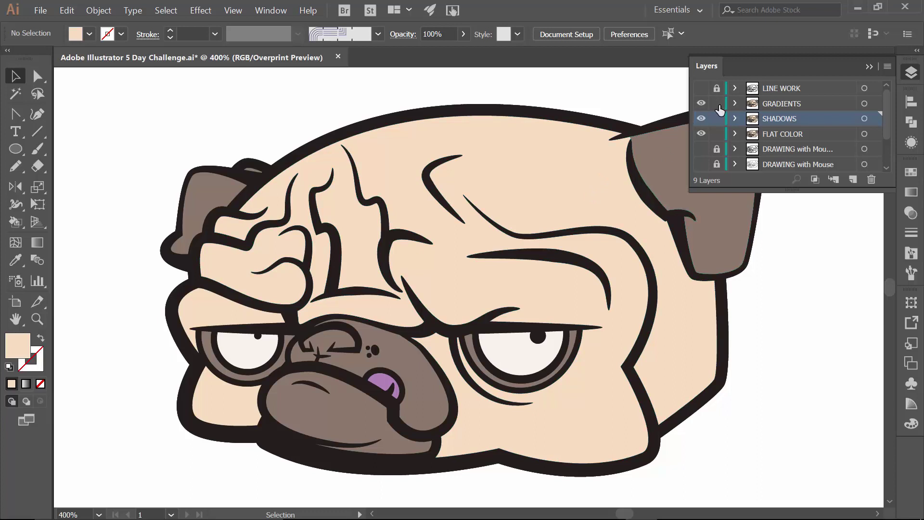
pyautogui.click(599, 176)
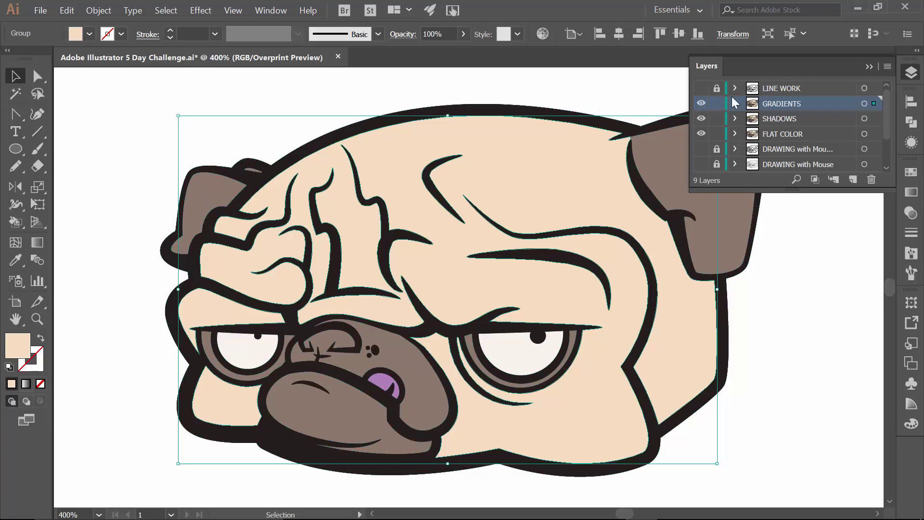
pyautogui.click(719, 105)
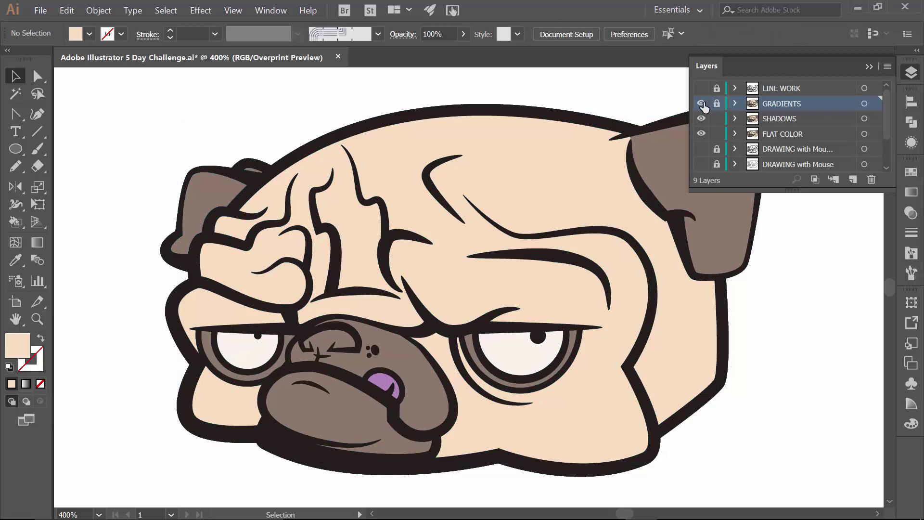
pyautogui.click(701, 104)
# - Lock FLAT COLOR and make SHADOWS the active drawing layer
pyautogui.click(715, 135)
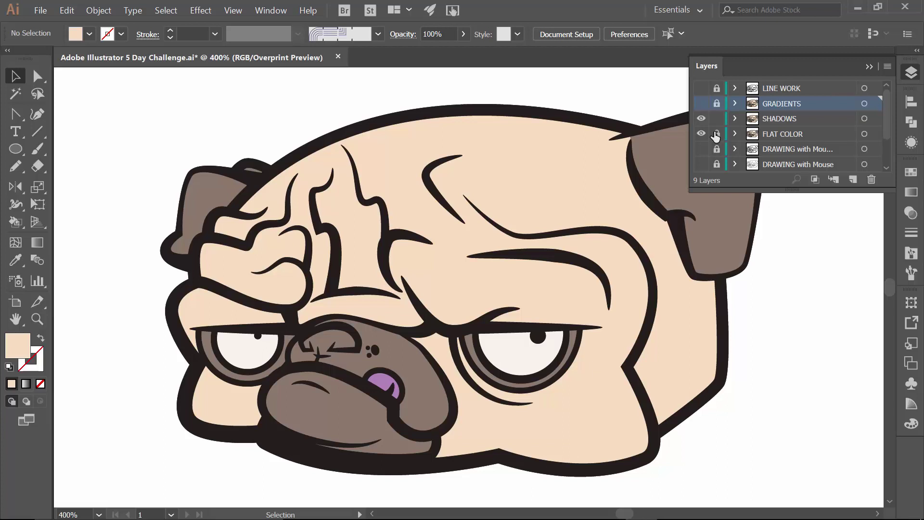
pyautogui.click(775, 117)
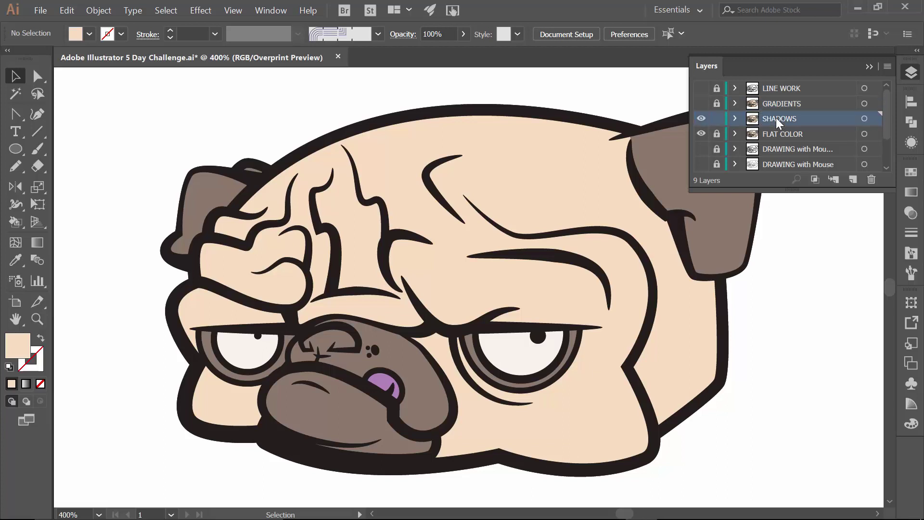
pyautogui.click(869, 67)
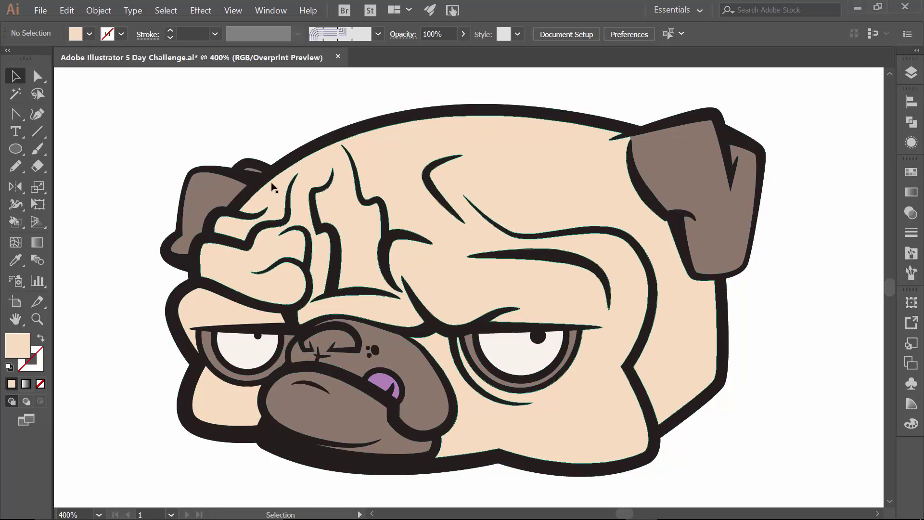
# - Set the fill colour to a darker brown swatch
pyautogui.press('shift')
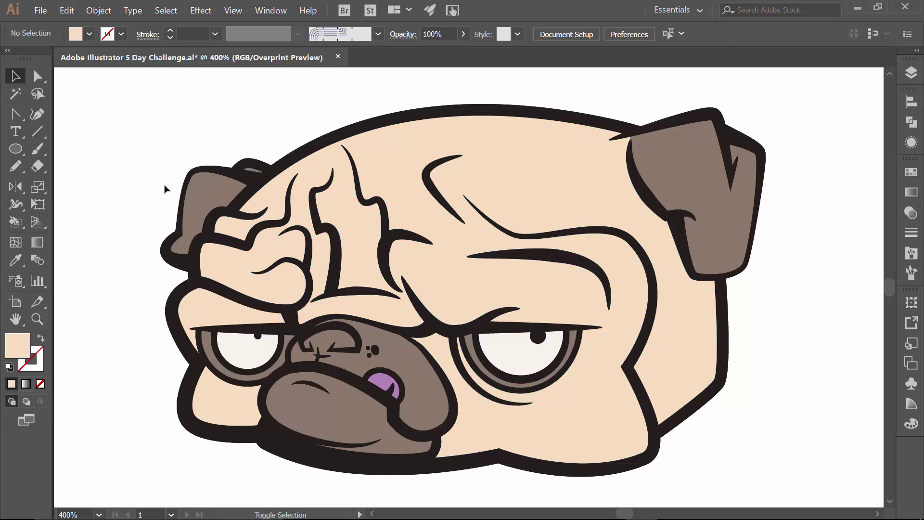
pyautogui.hotkey('shift', 'b')
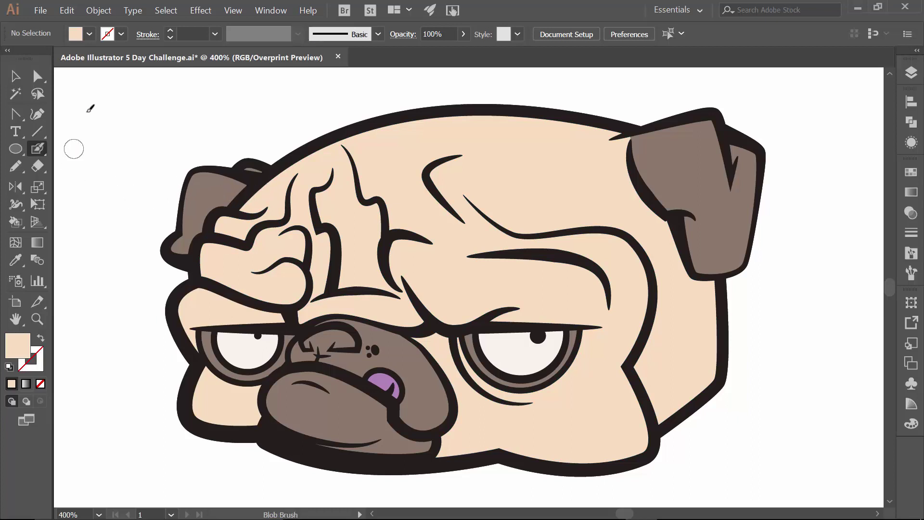
pyautogui.press('v')
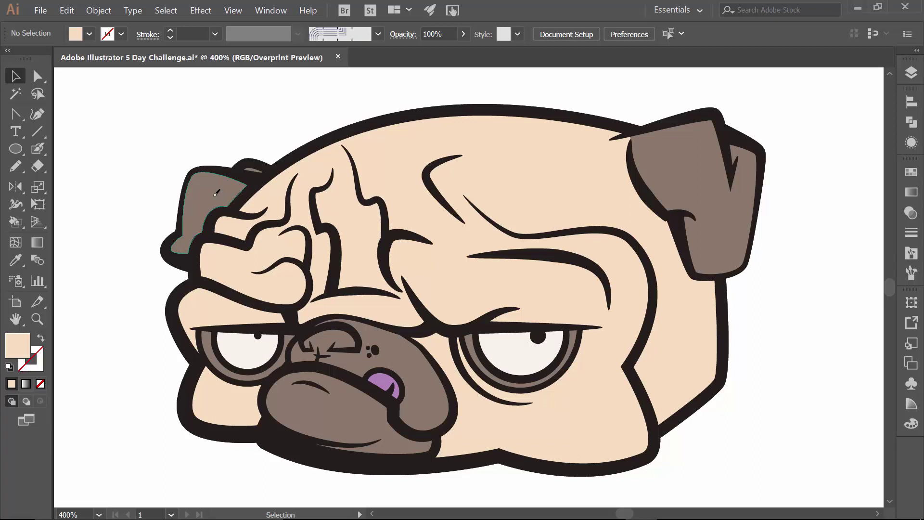
pyautogui.click(212, 195)
pyautogui.hotkey('ctrl', 'shift', 'a')
pyautogui.click(89, 33)
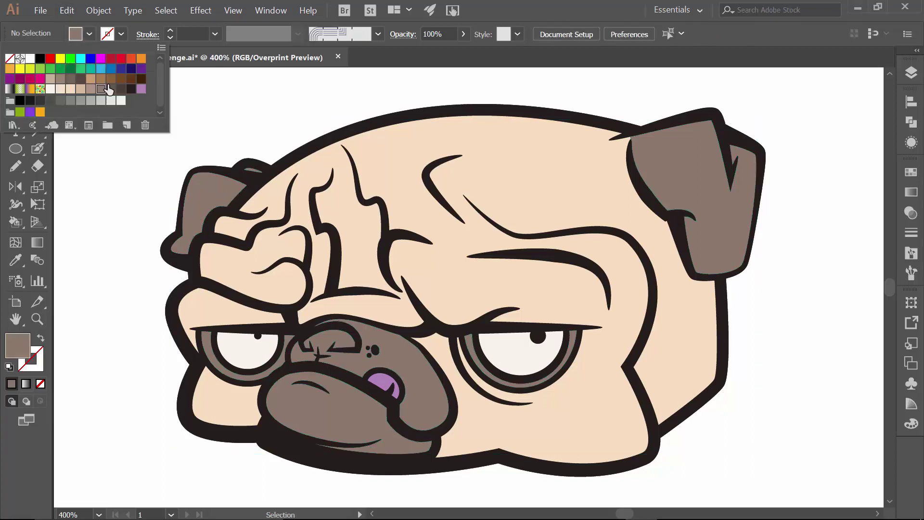
pyautogui.click(111, 89)
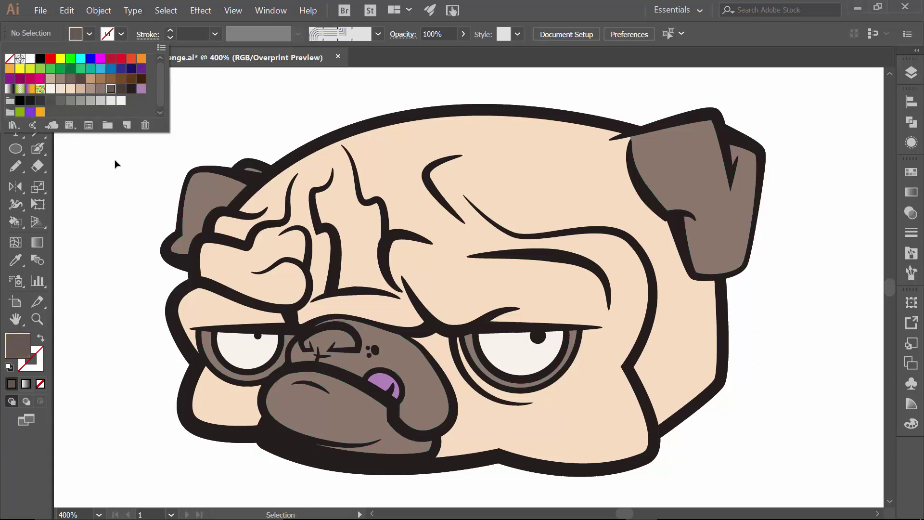
# - Paint a trial brown shadow along the left ear with the Blob Brush and trim its tail
pyautogui.hotkey('shift', 'b')
pyautogui.moveTo(169, 225)
pyautogui.mouseDown()
pyautogui.moveTo(161, 237)
pyautogui.moveTo(193, 238)
pyautogui.moveTo(249, 179)
pyautogui.mouseUp()
pyautogui.hotkey('shift', 'x')
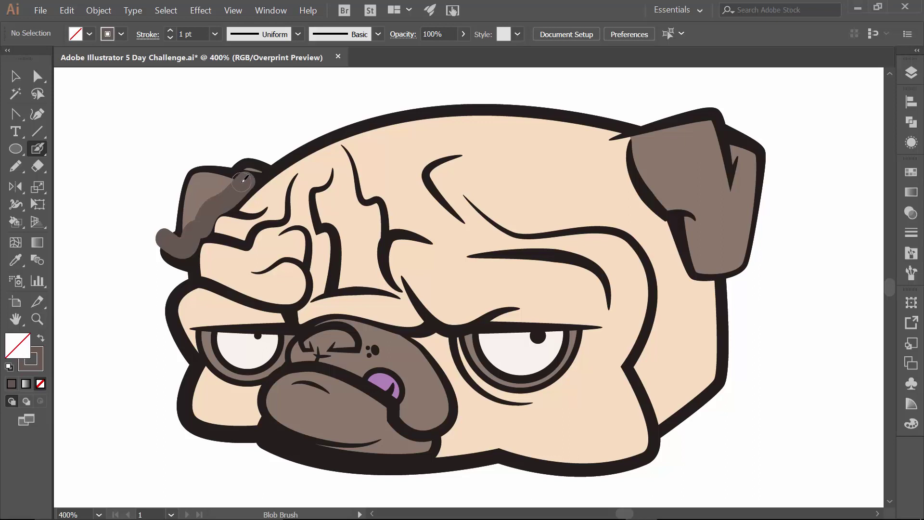
pyautogui.hotkey('shift', 'e')
pyautogui.moveTo(163, 225); pyautogui.dragTo(165, 263)
# - Show the LINE WORK layer and delete the trial ear shadow
pyautogui.press('v')
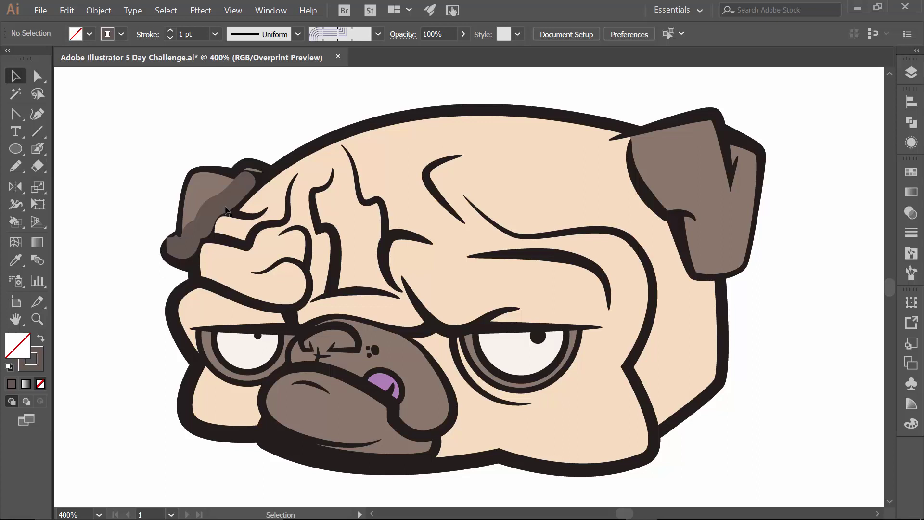
pyautogui.click(226, 211)
pyautogui.click(911, 73)
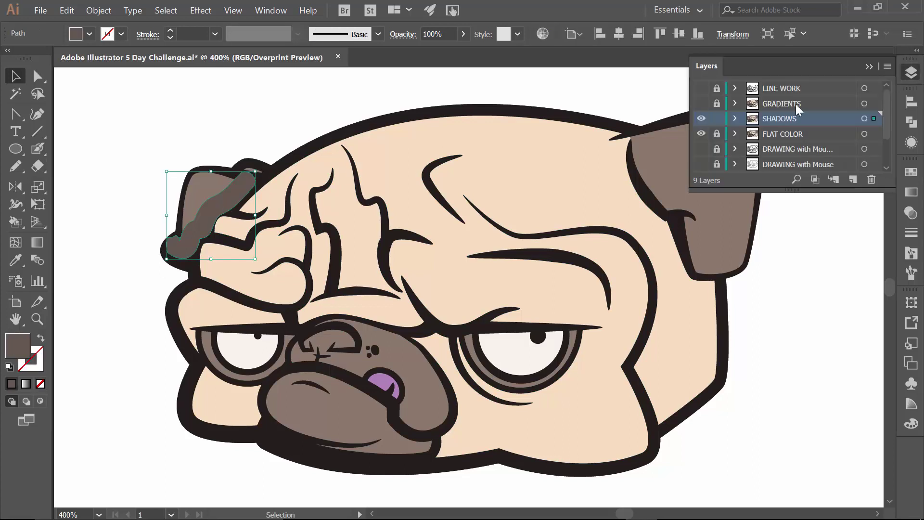
pyautogui.click(701, 88)
pyautogui.click(193, 123)
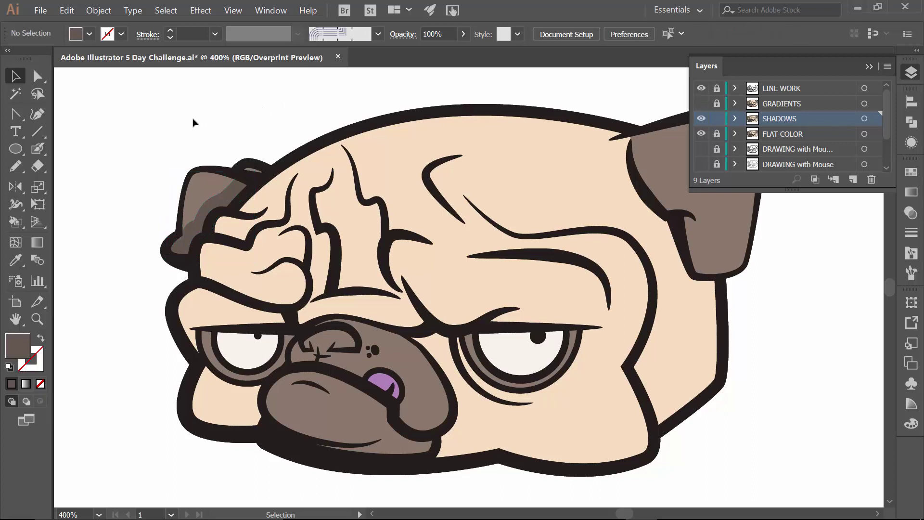
pyautogui.click(240, 194)
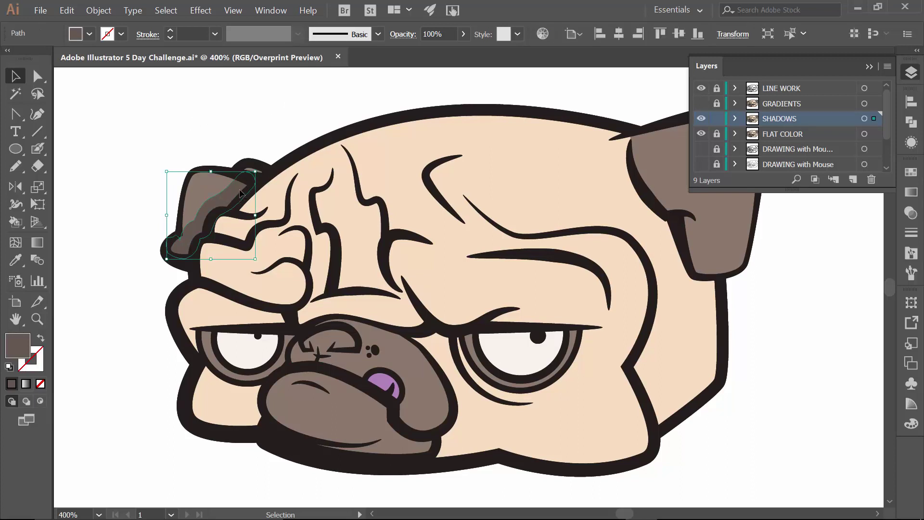
pyautogui.press('Delete')
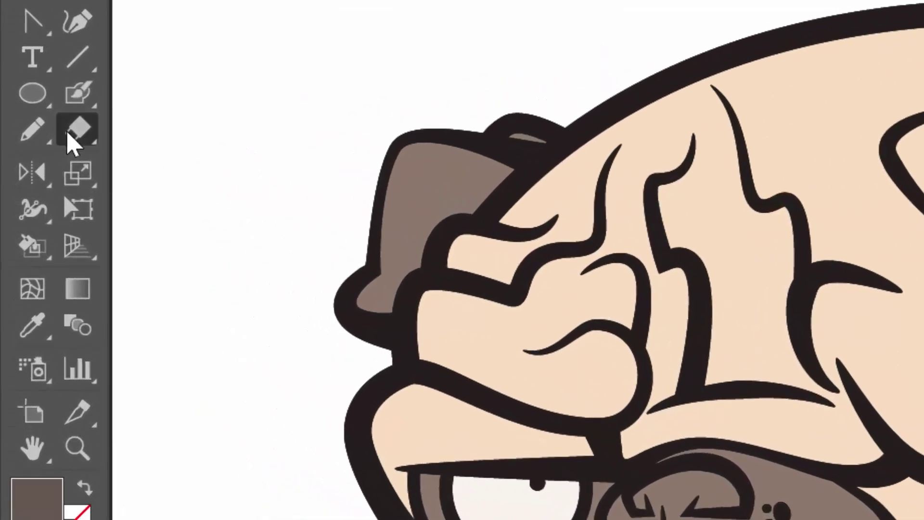
# - Choose the Knife tool from the Eraser tool flyout
pyautogui.click(68, 133)
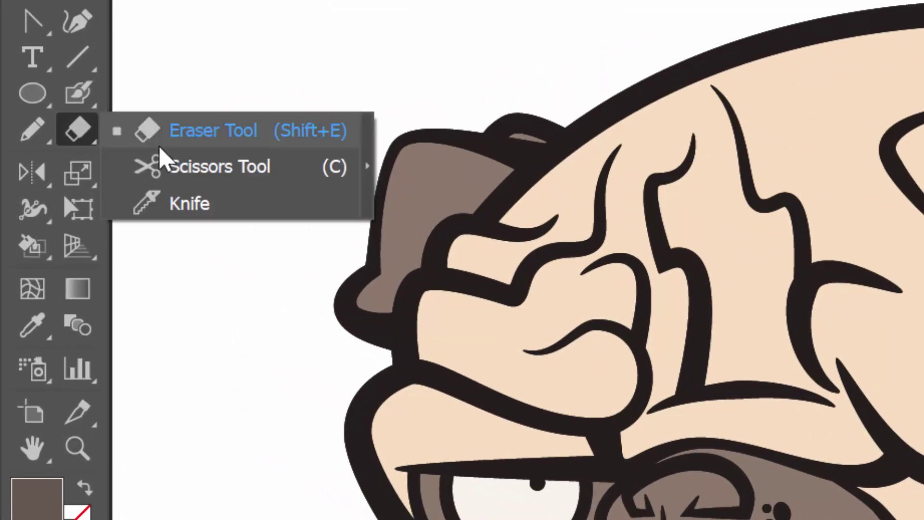
pyautogui.click(208, 210)
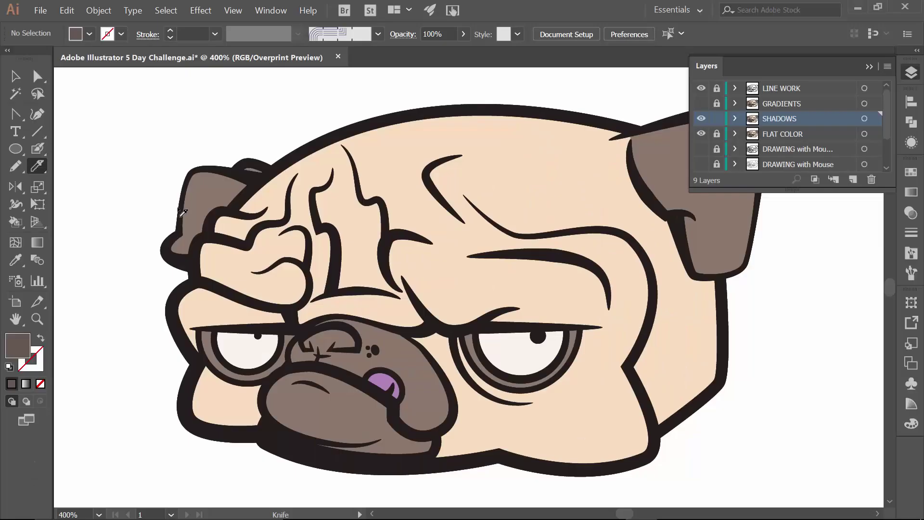
# - Zoom in on the left ear and ungroup the shapes on the SHADOWS layer
pyautogui.press('z')
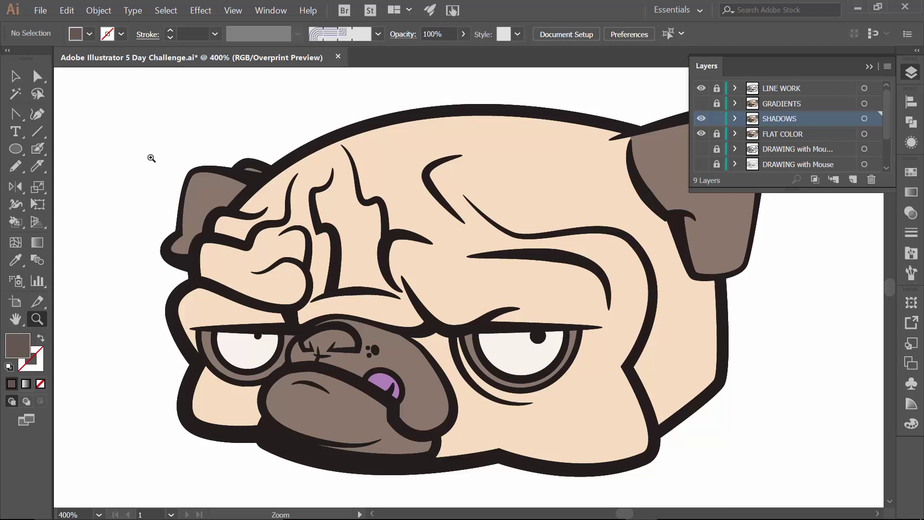
pyautogui.moveTo(130, 142); pyautogui.dragTo(368, 320)
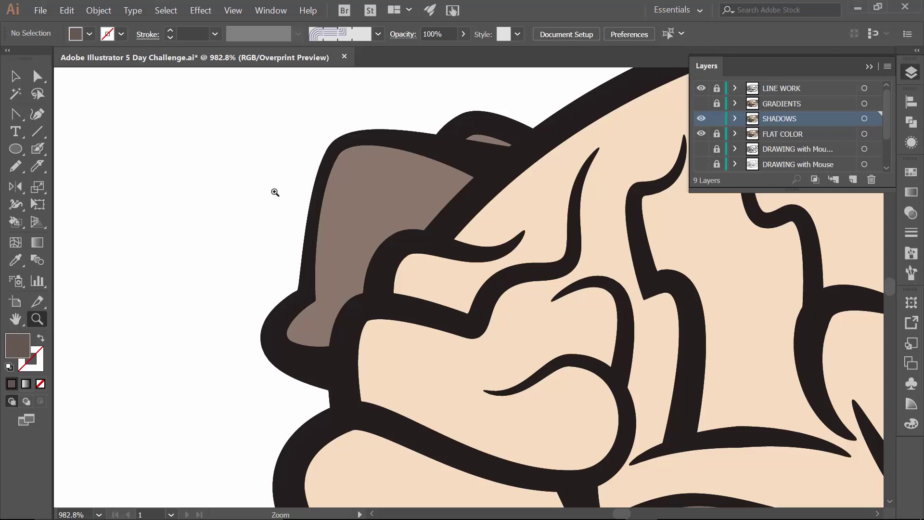
pyautogui.press('v')
pyautogui.click(413, 205)
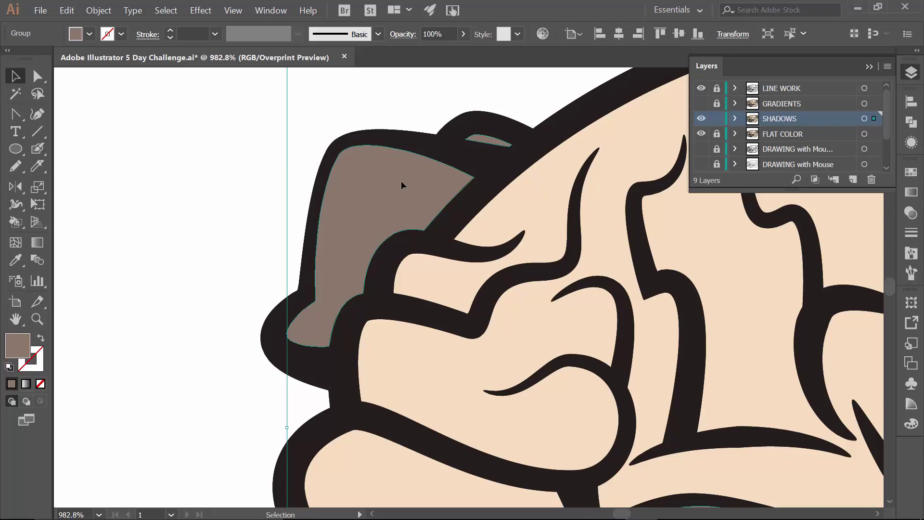
pyautogui.rightClick(358, 243)
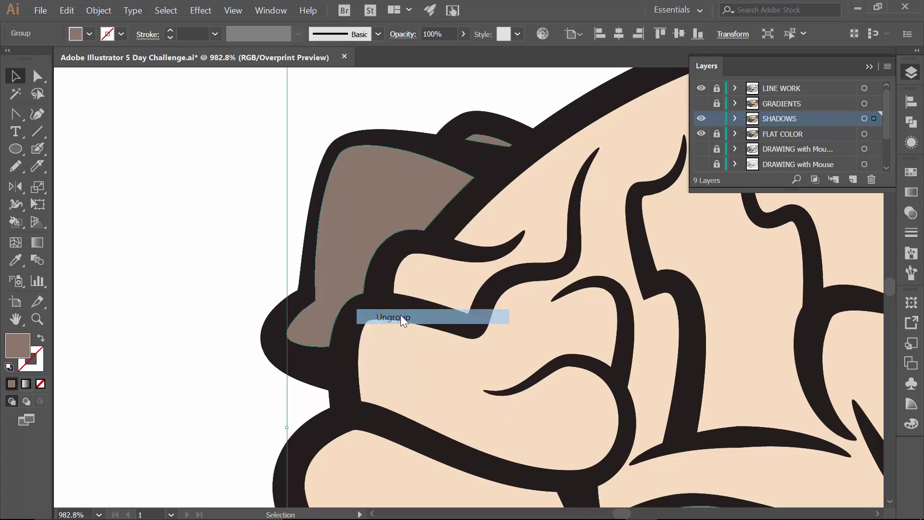
pyautogui.click(402, 318)
# - Fill the left ear's shadow piece with a darker brown
pyautogui.click(357, 196)
pyautogui.click(250, 208)
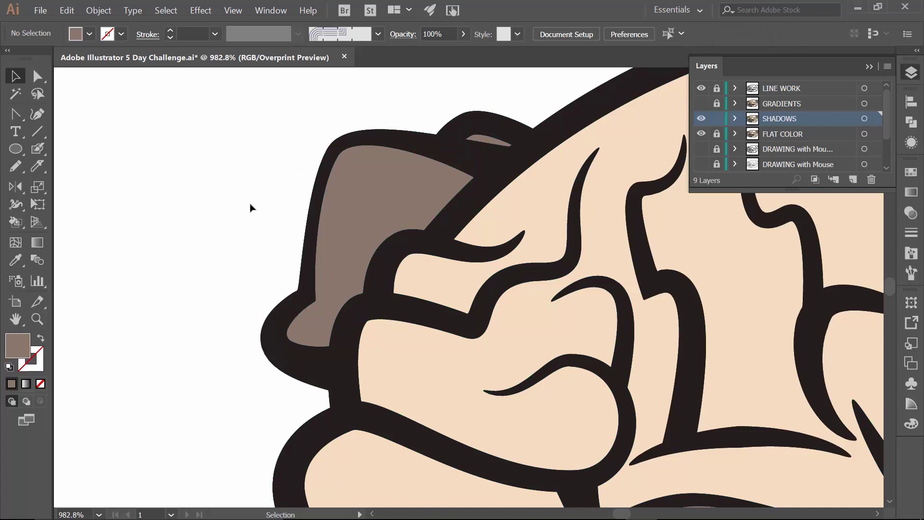
pyautogui.click(360, 210)
pyautogui.click(350, 268)
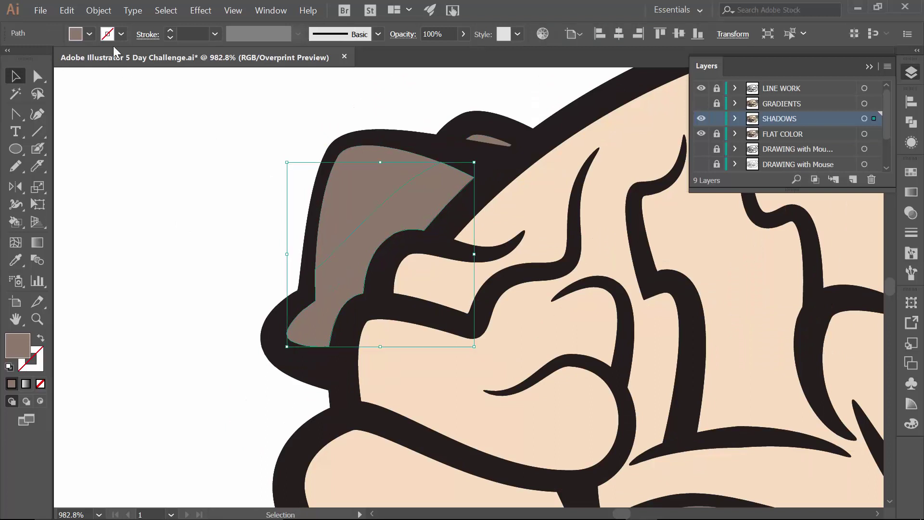
pyautogui.click(90, 34)
pyautogui.click(95, 67)
pyautogui.click(421, 165)
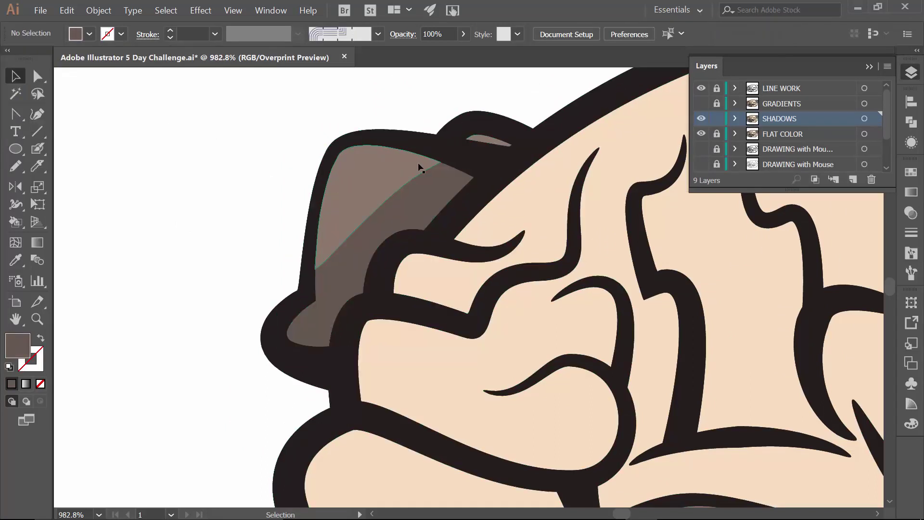
# - Knife-cut the small shadow above the ear and fill the cut piece dark brown
pyautogui.click(482, 142)
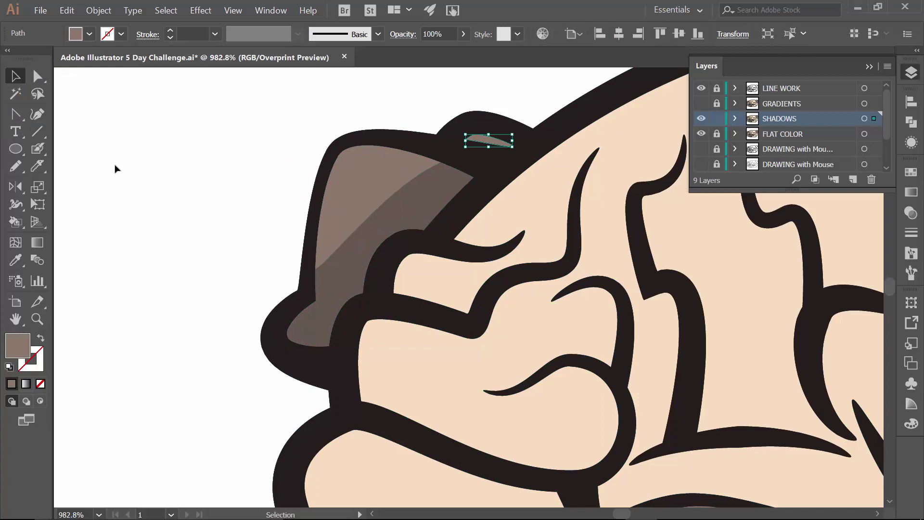
pyautogui.click(37, 165)
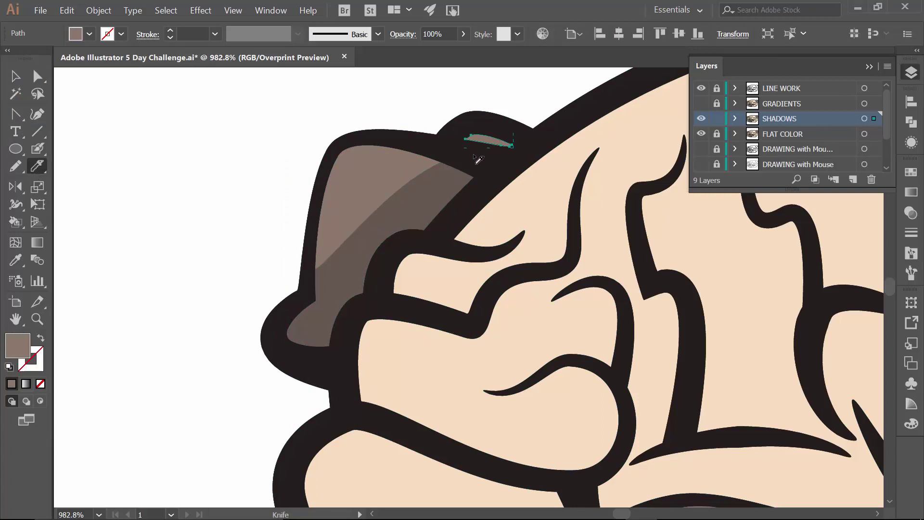
pyautogui.moveTo(474, 155); pyautogui.dragTo(513, 113)
pyautogui.press('v')
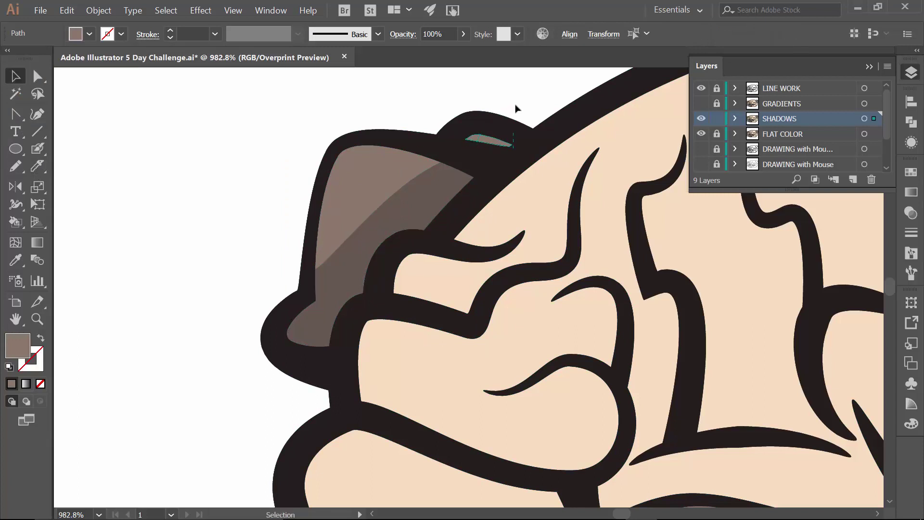
pyautogui.click(515, 108)
pyautogui.click(496, 145)
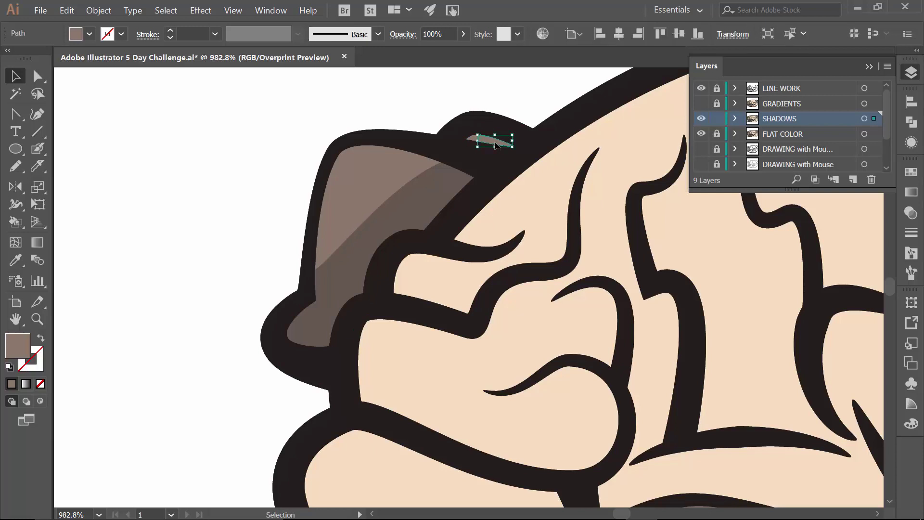
pyautogui.click(89, 34)
pyautogui.click(110, 89)
pyautogui.click(152, 197)
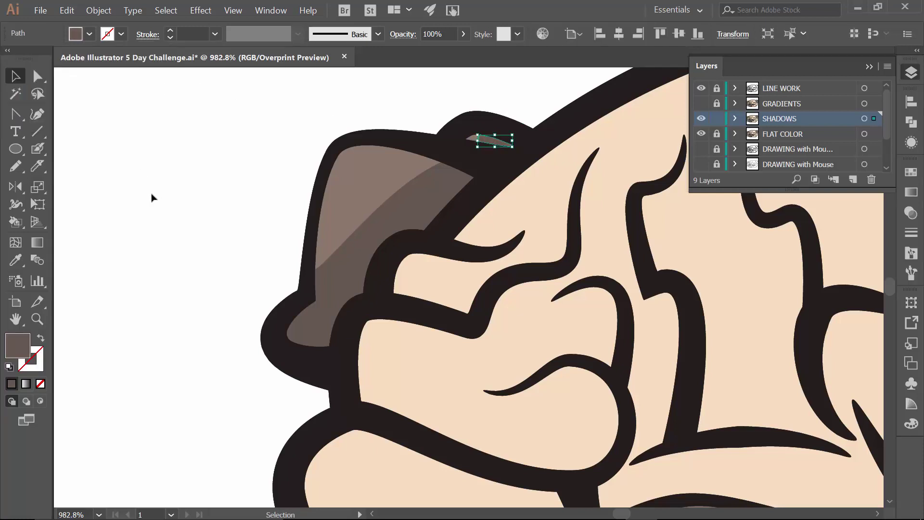
# - Slice the beige face shape with the Knife along the upper and lower forehead folds
pyautogui.click(151, 197)
pyautogui.scroll(-2, 217, 211)
pyautogui.hscroll(5, 217, 212)
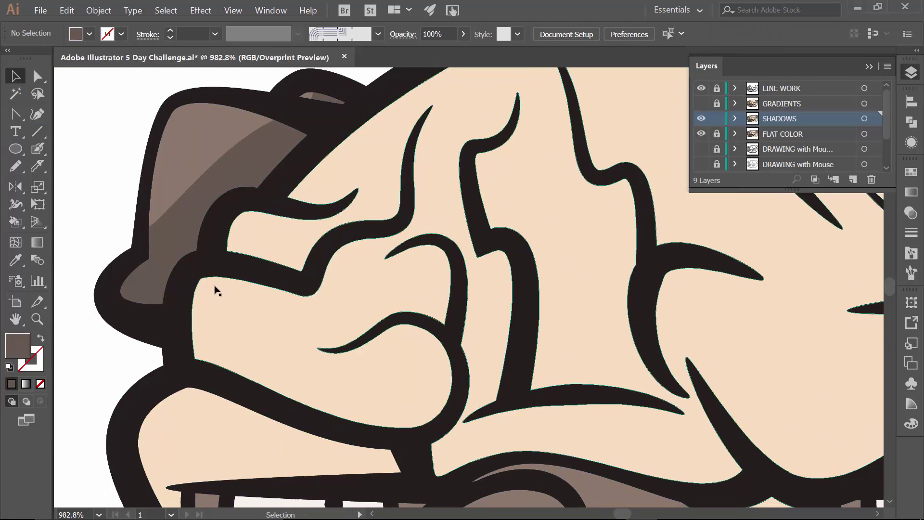
pyautogui.click(215, 289)
pyautogui.rightClick(261, 236)
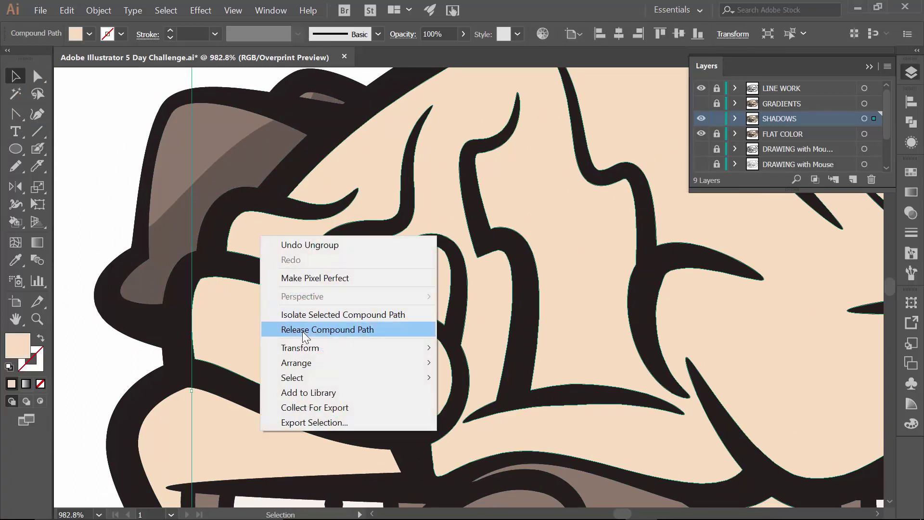
pyautogui.click(92, 196)
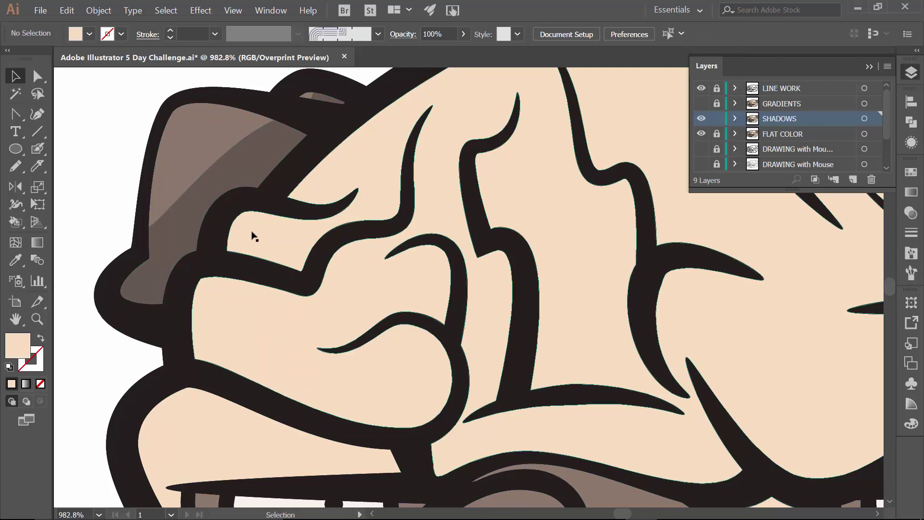
pyautogui.click(246, 234)
pyautogui.click(34, 166)
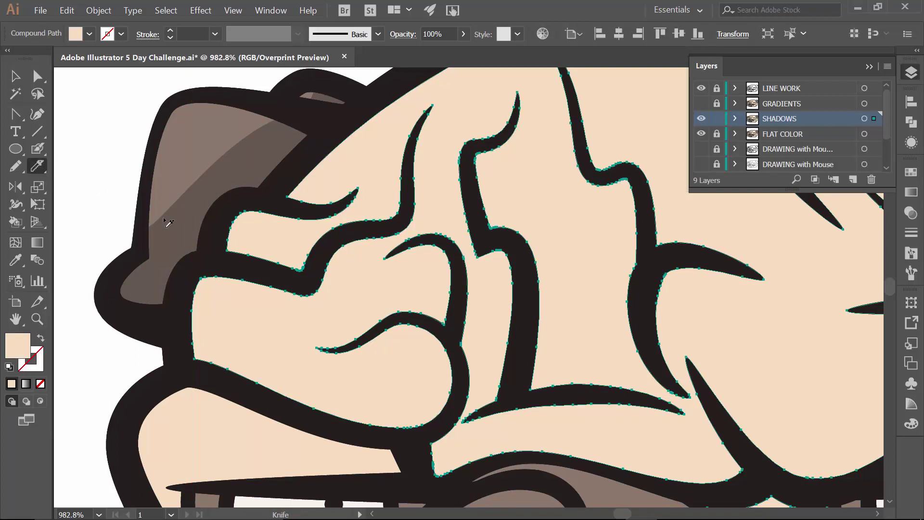
pyautogui.moveTo(225, 243); pyautogui.dragTo(338, 251)
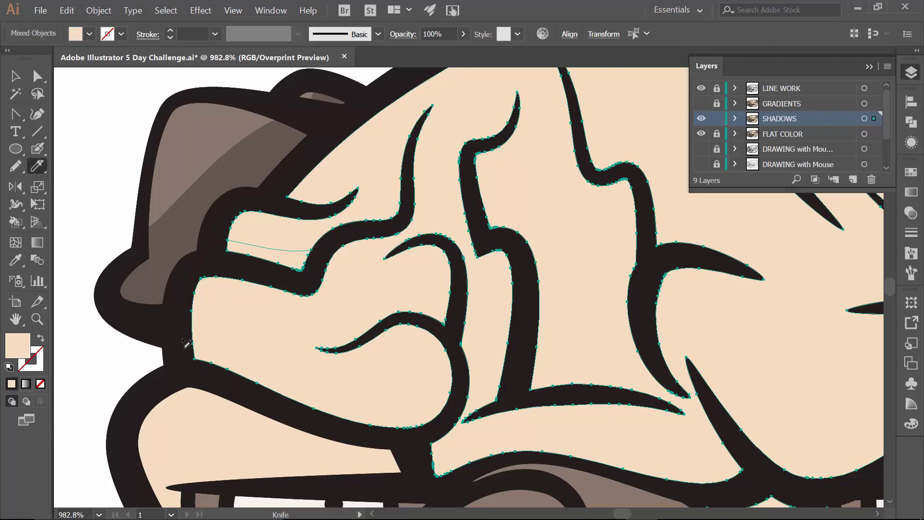
pyautogui.moveTo(182, 339)
pyautogui.mouseDown()
pyautogui.moveTo(234, 346)
pyautogui.moveTo(333, 397)
pyautogui.moveTo(409, 411)
pyautogui.moveTo(431, 402)
pyautogui.moveTo(448, 360)
pyautogui.mouseUp()
# - Fill both fold pieces with the tan swatch
pyautogui.press('v')
pyautogui.click(132, 364)
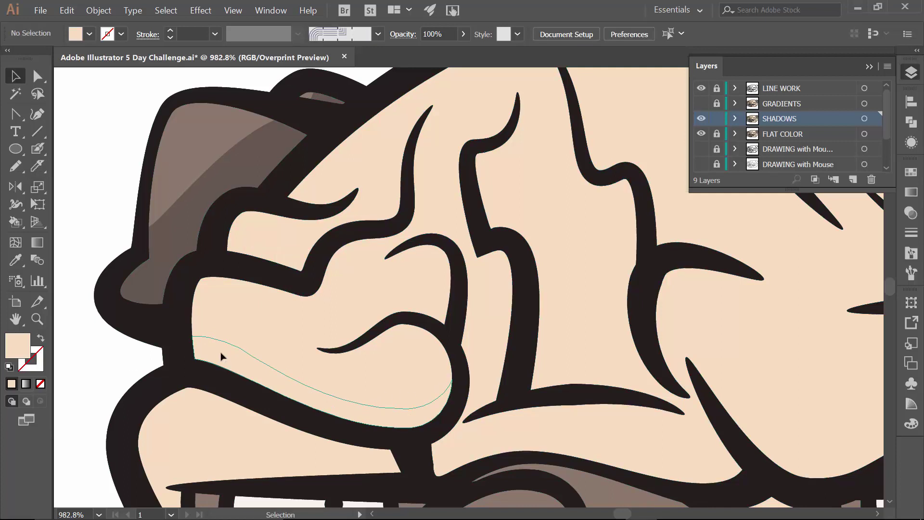
pyautogui.click(221, 356)
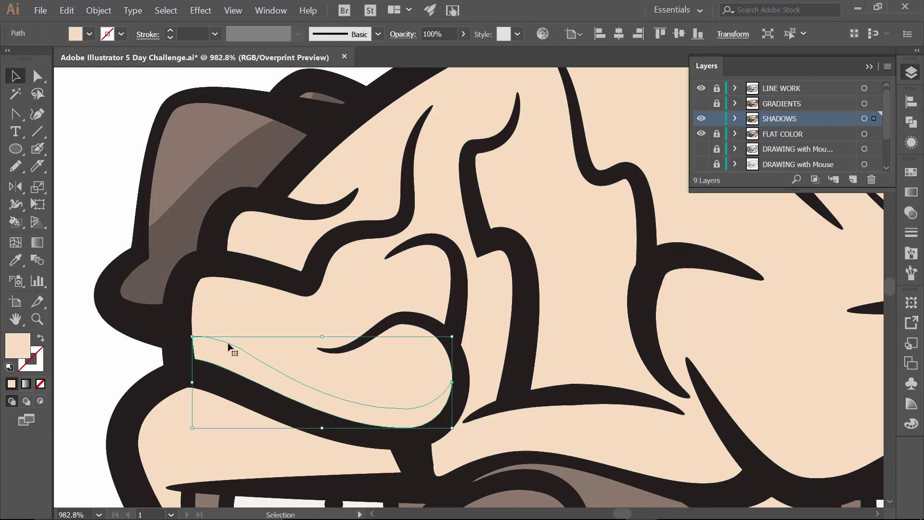
pyautogui.keyDown('shift'); pyautogui.click(252, 252); pyautogui.keyUp('shift')
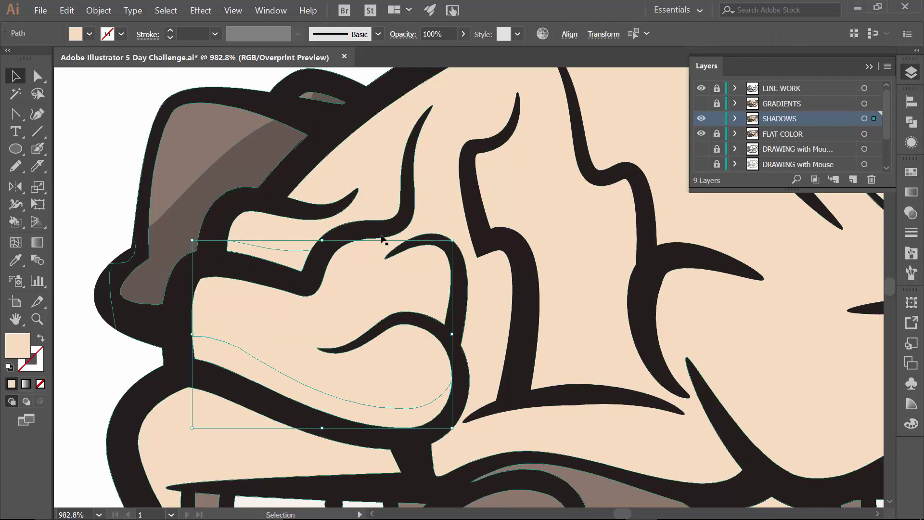
pyautogui.click(89, 34)
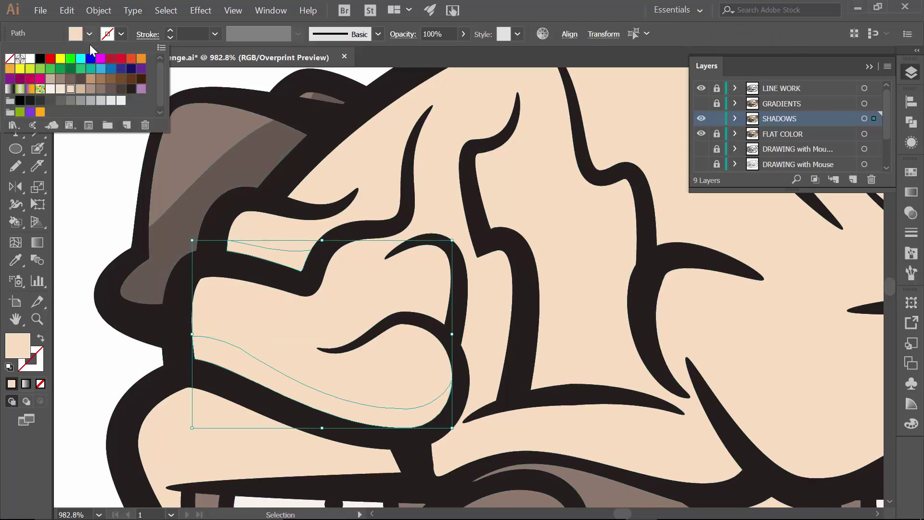
pyautogui.click(80, 90)
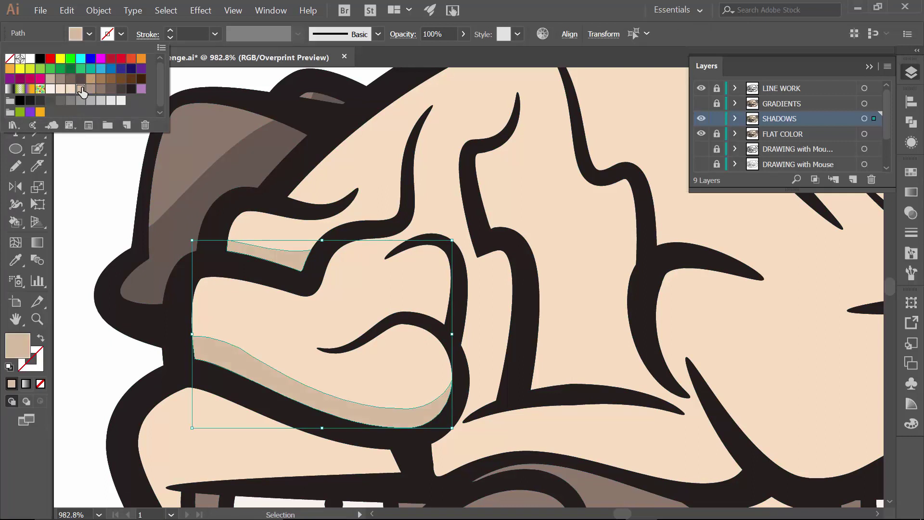
pyautogui.click(93, 165)
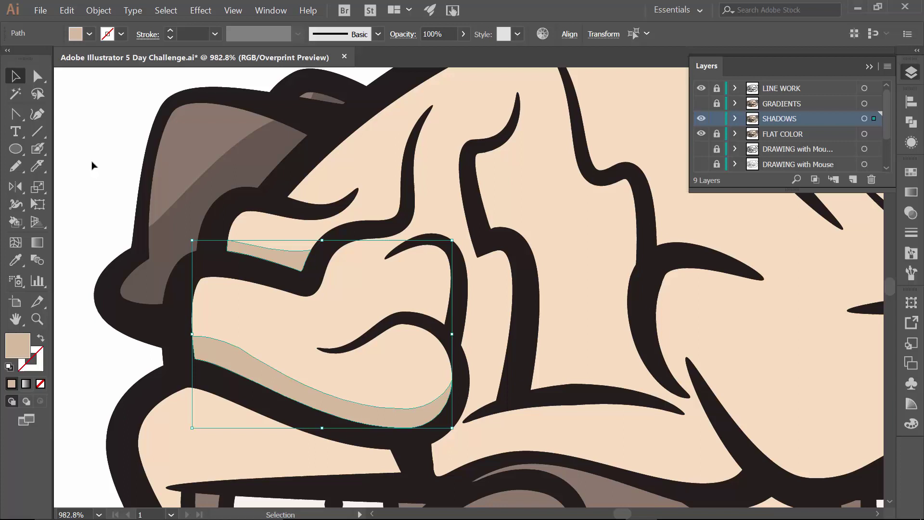
pyautogui.click(93, 165)
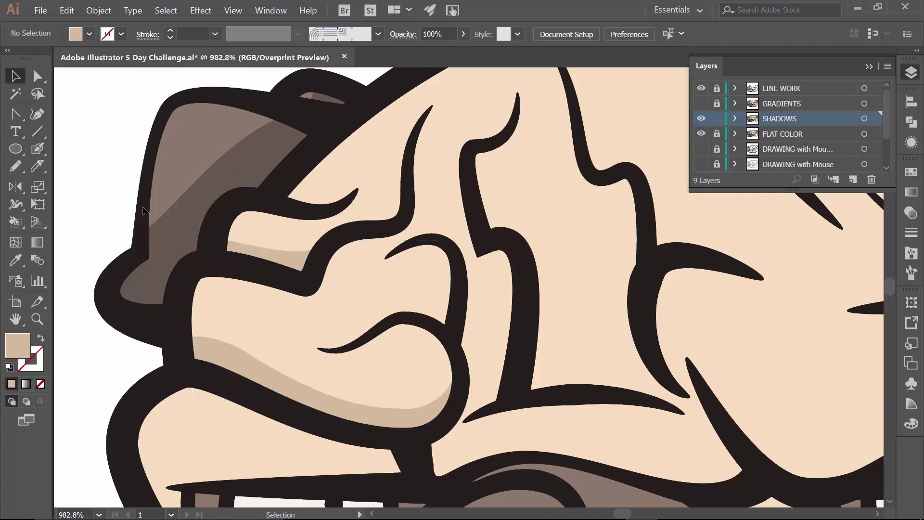
# - Zoom in and Knife-slice the face shape just above the curved brow line
pyautogui.click(399, 299)
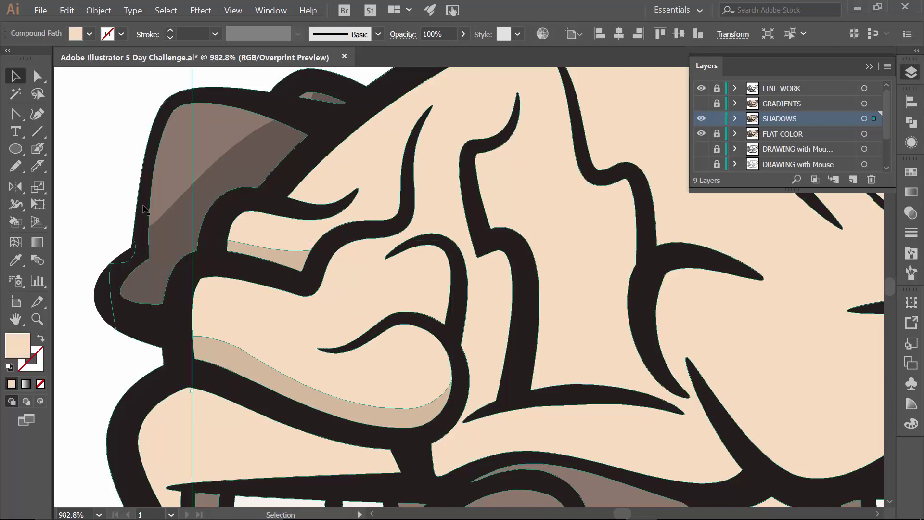
pyautogui.click(38, 166)
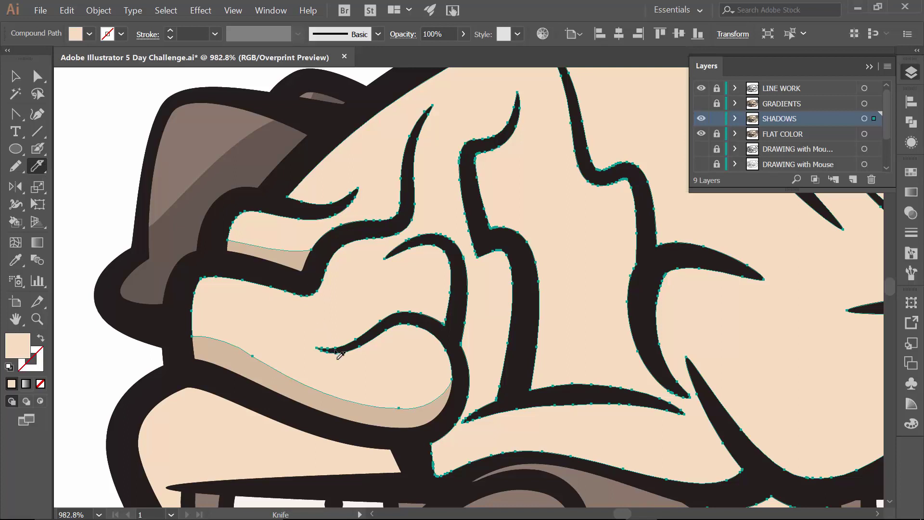
pyautogui.press('z')
pyautogui.moveTo(273, 217); pyautogui.dragTo(488, 373)
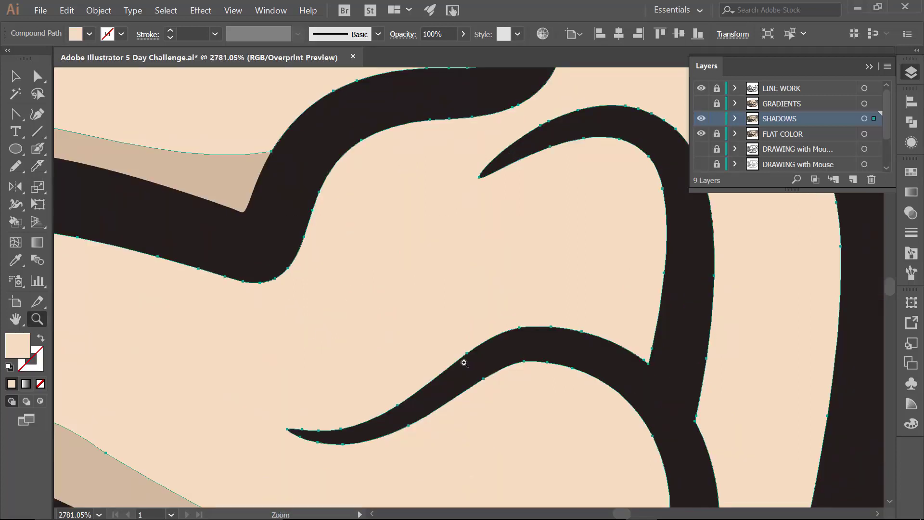
pyautogui.press('z')
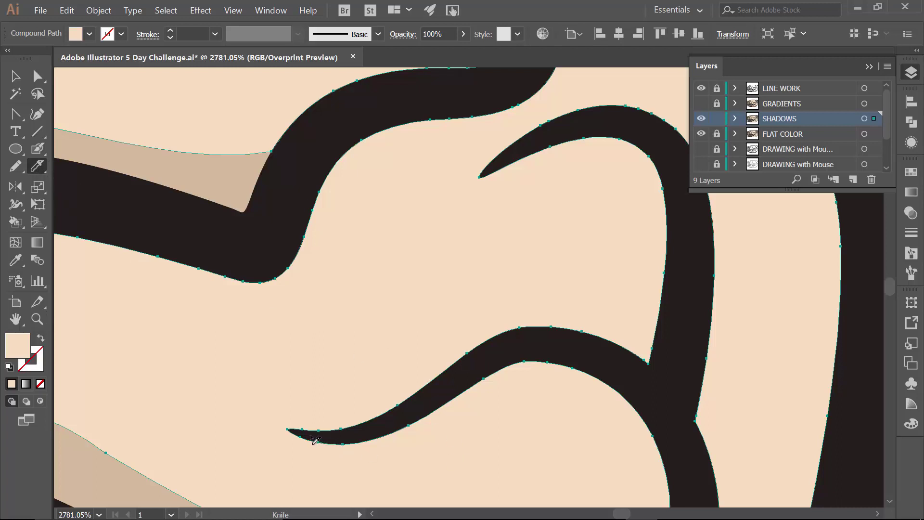
pyautogui.moveTo(312, 438)
pyautogui.mouseDown()
pyautogui.moveTo(349, 423)
pyautogui.moveTo(424, 336)
pyautogui.moveTo(487, 298)
pyautogui.moveTo(560, 278)
pyautogui.moveTo(687, 311)
pyautogui.mouseUp()
# - Fill the sliver above the brow tan, then zoom back out
pyautogui.press('v')
pyautogui.click(687, 312)
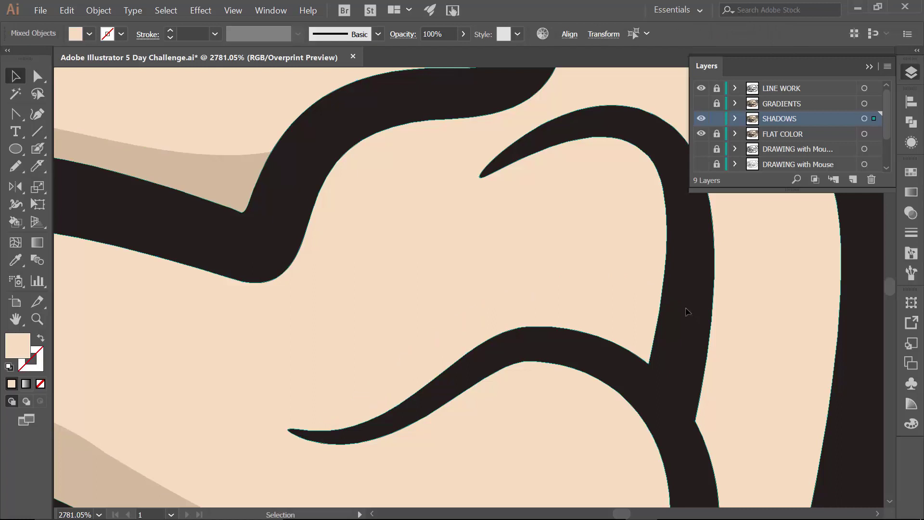
pyautogui.click(622, 288)
pyautogui.click(609, 306)
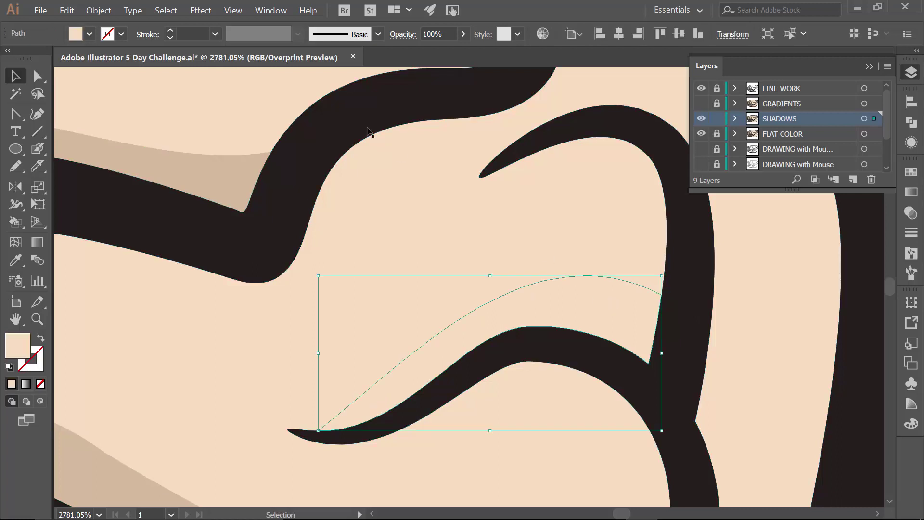
pyautogui.click(89, 34)
pyautogui.click(81, 88)
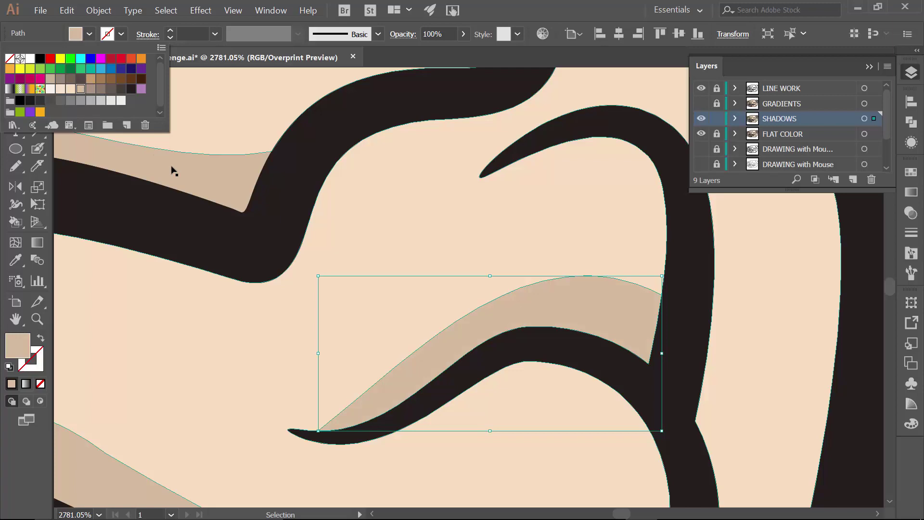
pyautogui.press('Escape')
pyautogui.press('a')
pyautogui.hotkey('ctrl', '-')
pyautogui.hotkey('ctrl', '-')
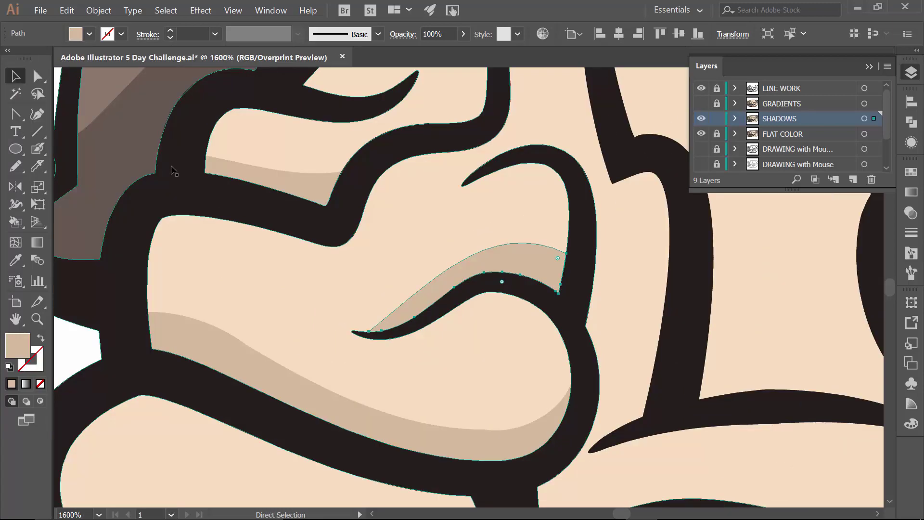
pyautogui.hotkey('ctrl', '-')
pyautogui.press('v')
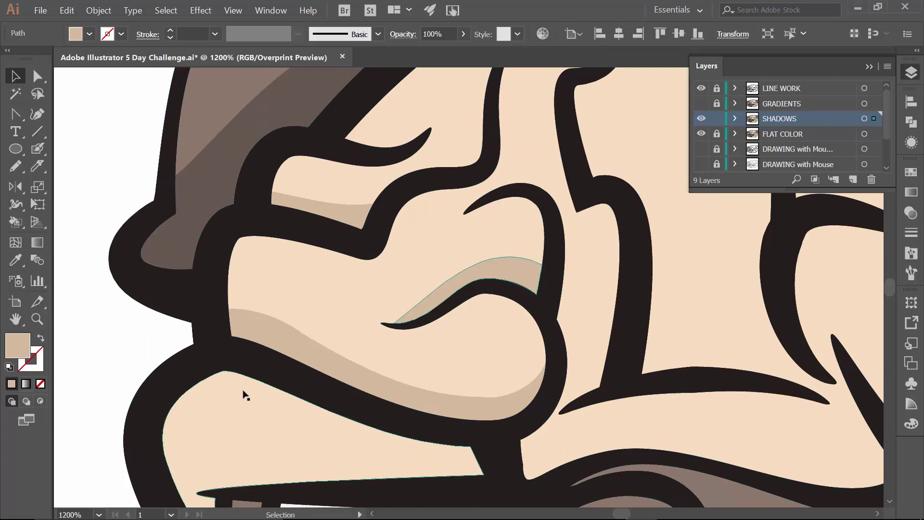
pyautogui.click(245, 394)
pyautogui.scroll(-3, 246, 397)
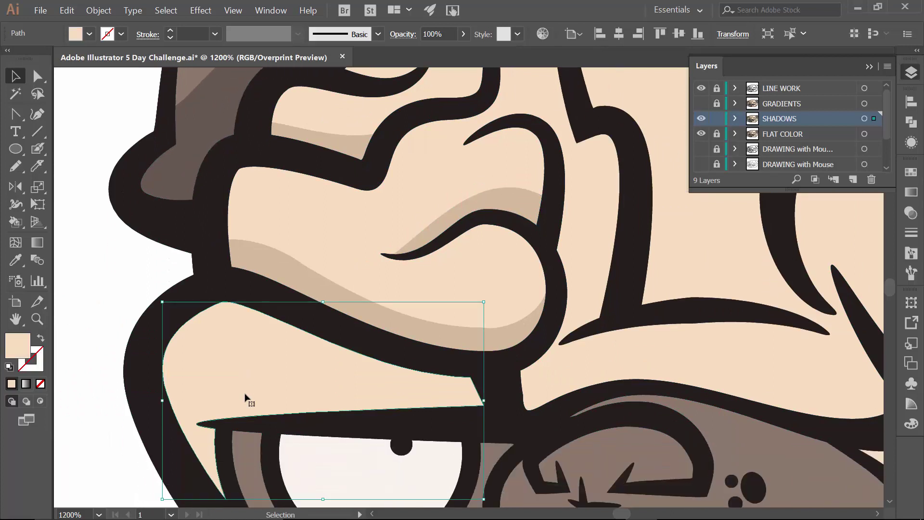
pyautogui.scroll(-1, 246, 398)
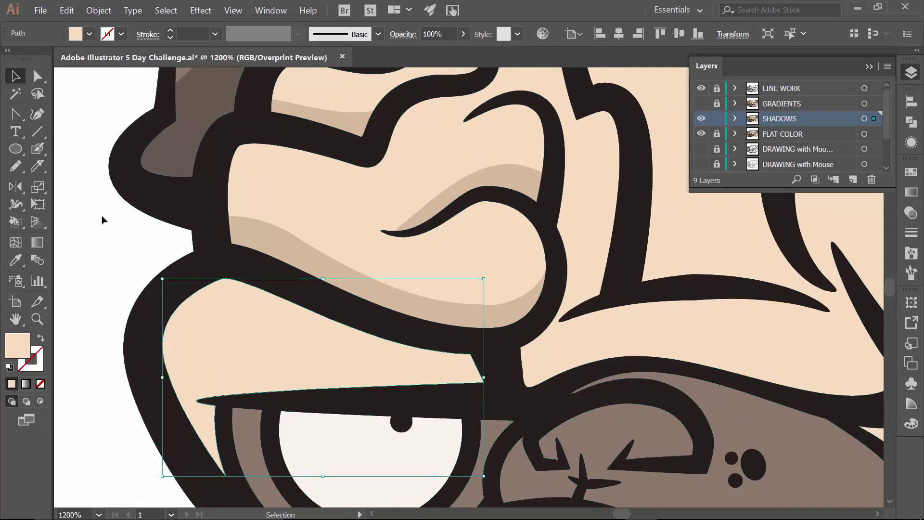
pyautogui.click(37, 165)
pyautogui.moveTo(194, 368); pyautogui.dragTo(399, 361)
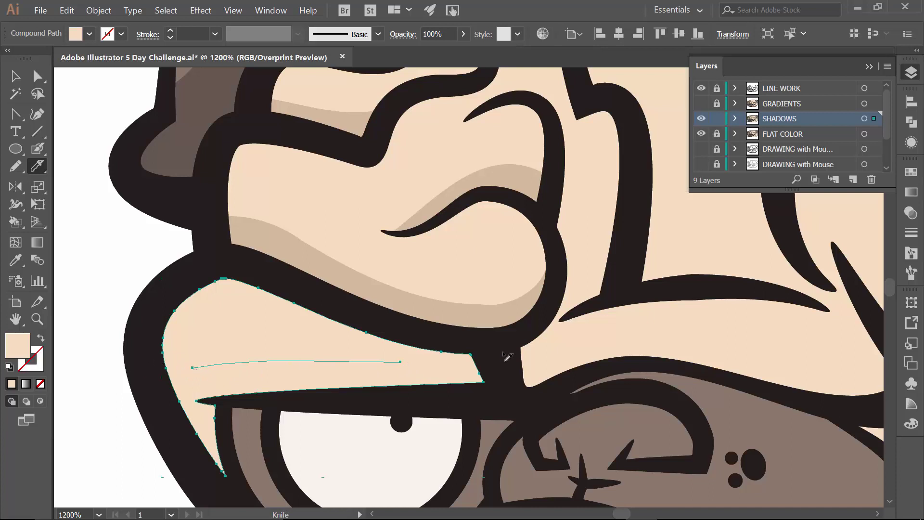
pyautogui.press('v')
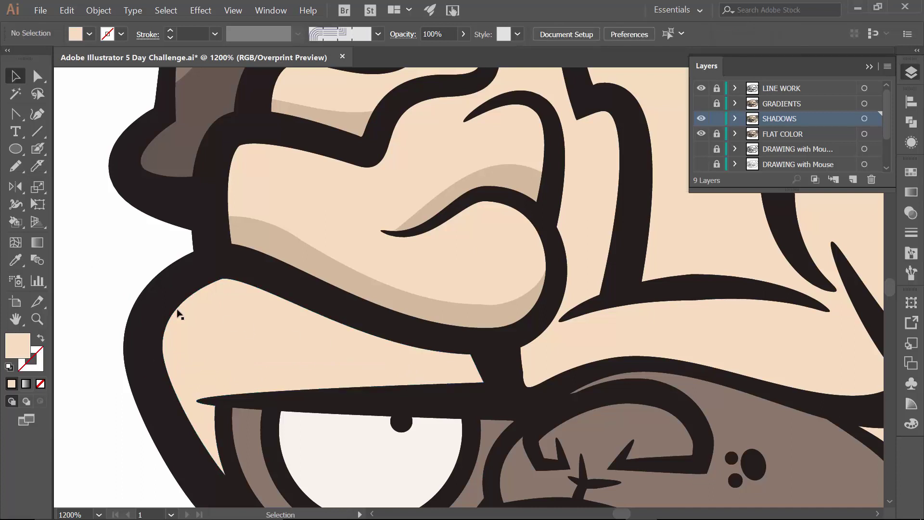
pyautogui.click(98, 268)
pyautogui.click(223, 340)
pyautogui.click(89, 34)
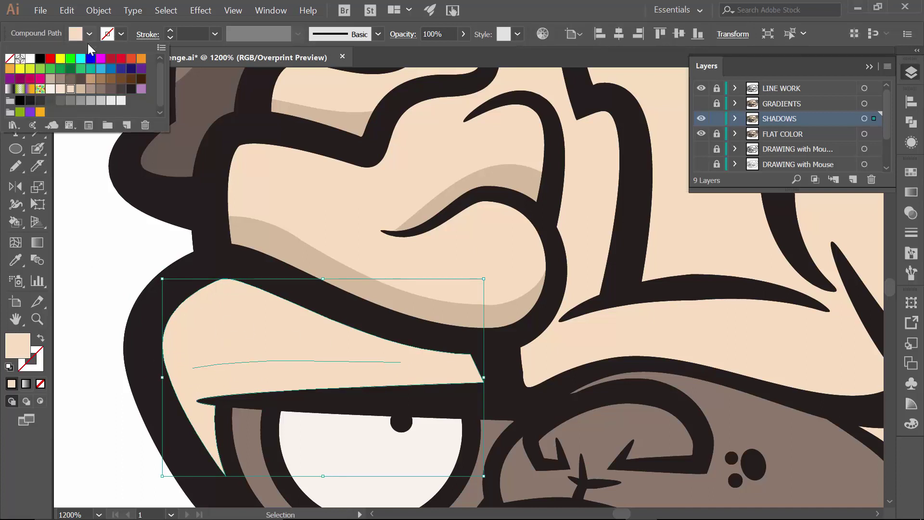
pyautogui.click(80, 90)
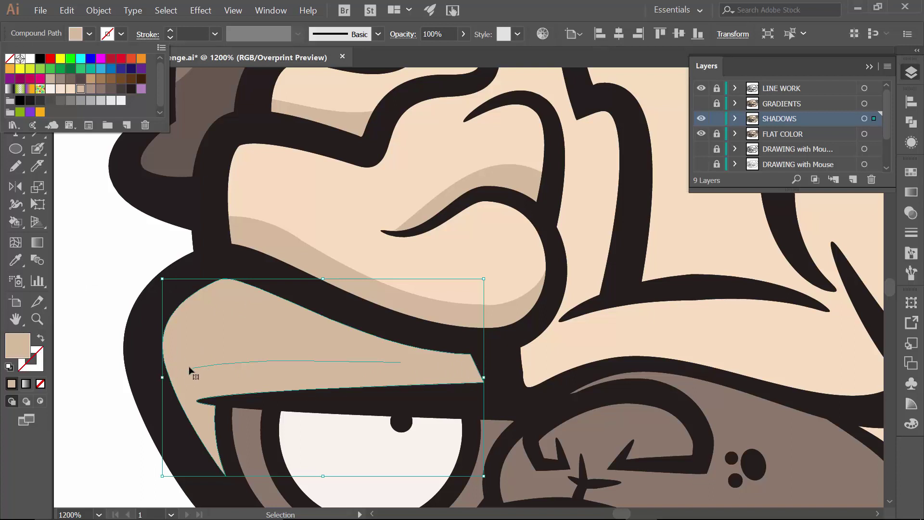
pyautogui.press('a')
pyautogui.hotkey('ctrl', 'z')
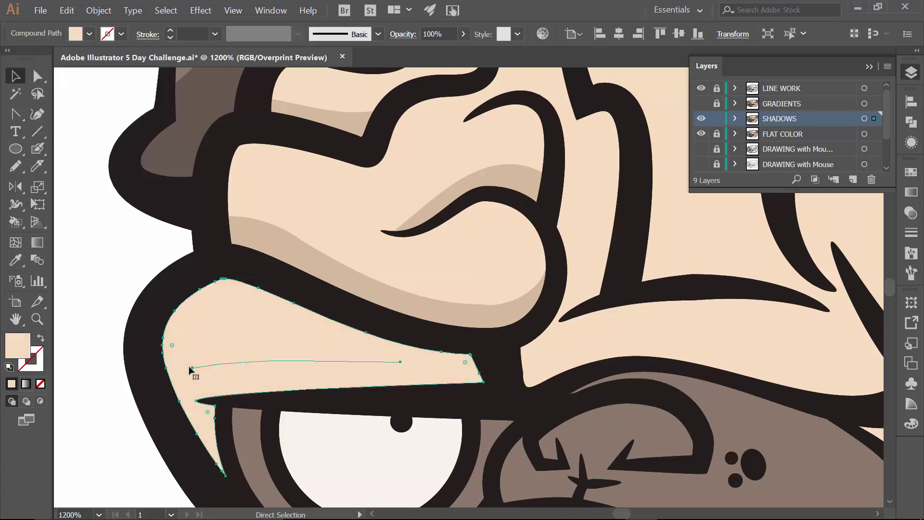
pyautogui.hotkey('ctrl', 'z')
pyautogui.press('v')
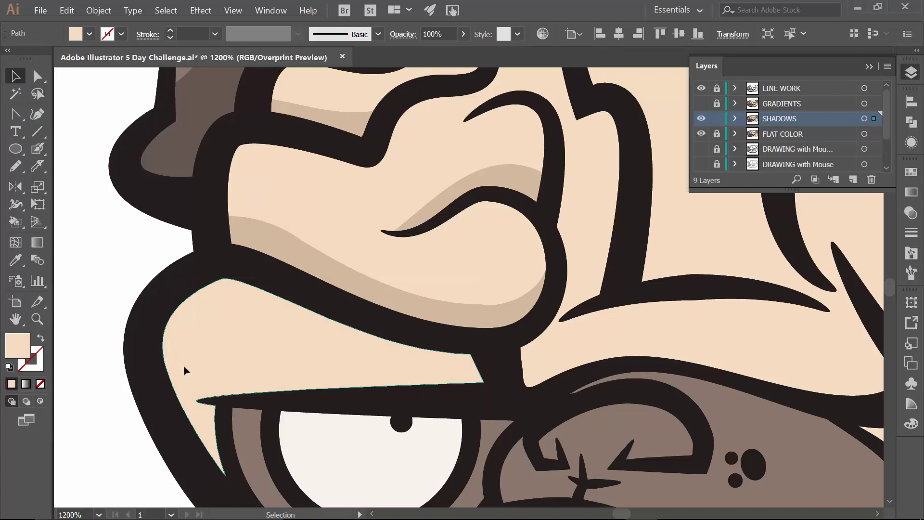
# - Knife-cut a curved sliver along the top edge of the brow shape
pyautogui.click(185, 369)
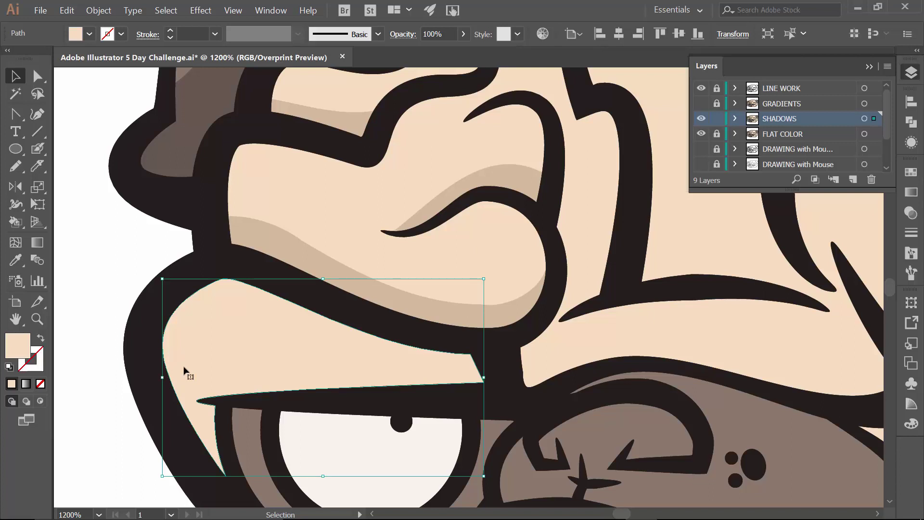
pyautogui.click(37, 166)
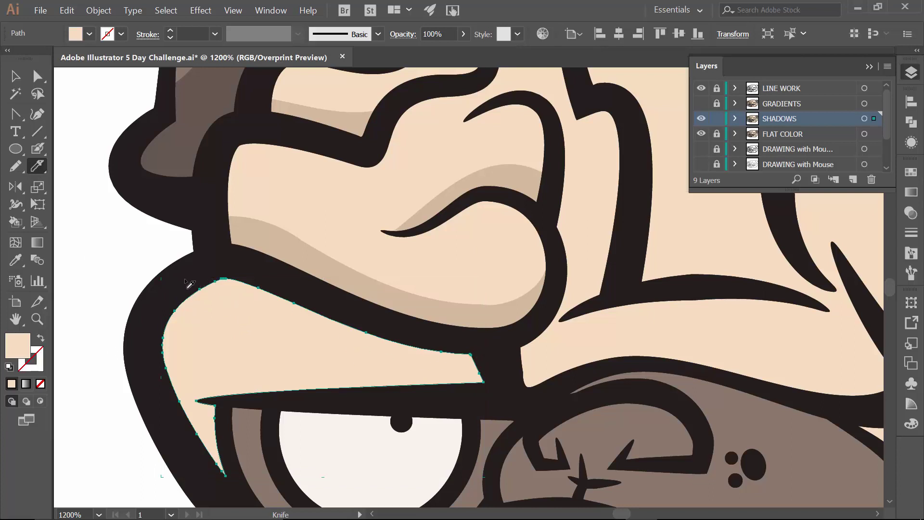
pyautogui.moveTo(185, 281)
pyautogui.mouseDown()
pyautogui.moveTo(231, 290)
pyautogui.moveTo(383, 369)
pyautogui.moveTo(470, 374)
pyautogui.mouseUp()
pyautogui.press('v')
# - Fill the cut sliver with a darker tan
pyautogui.hotkey('ctrl', 'shift', 'a')
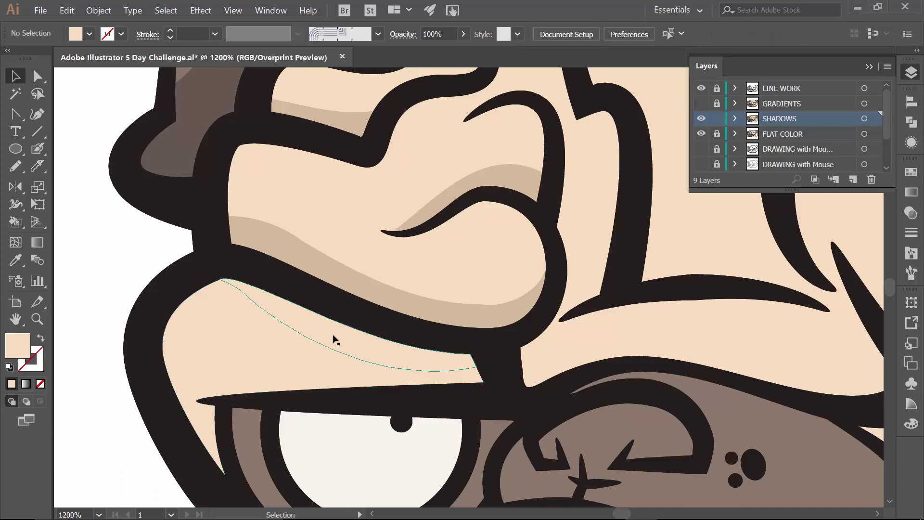
pyautogui.click(336, 340)
pyautogui.click(89, 34)
pyautogui.click(96, 82)
pyautogui.click(112, 242)
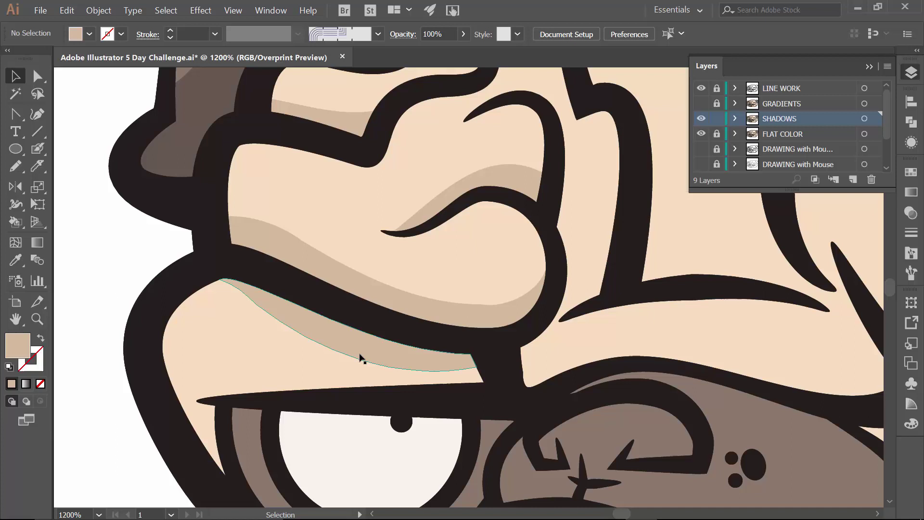
pyautogui.click(37, 130)
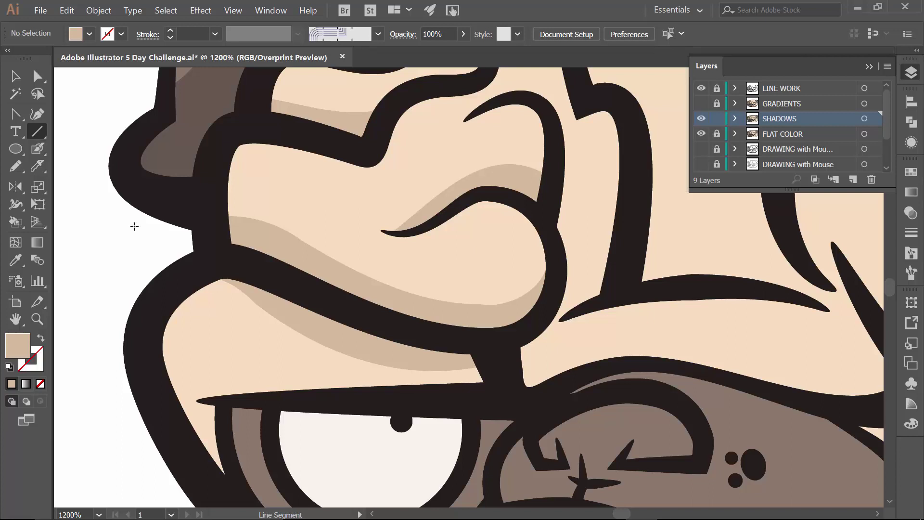
# - Draw a horizontal line across the brow above the eye, nudge it up, and select it with the brow
pyautogui.moveTo(155, 375); pyautogui.dragTo(414, 375)
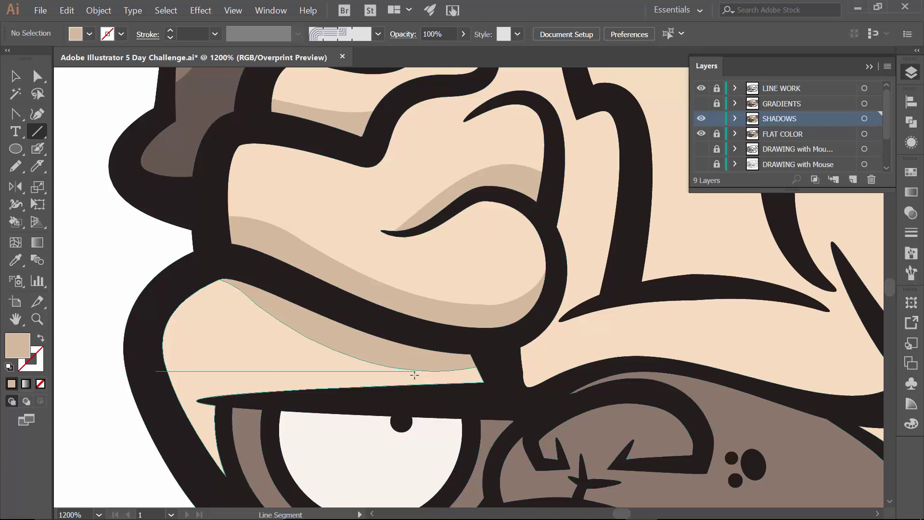
pyautogui.press('v')
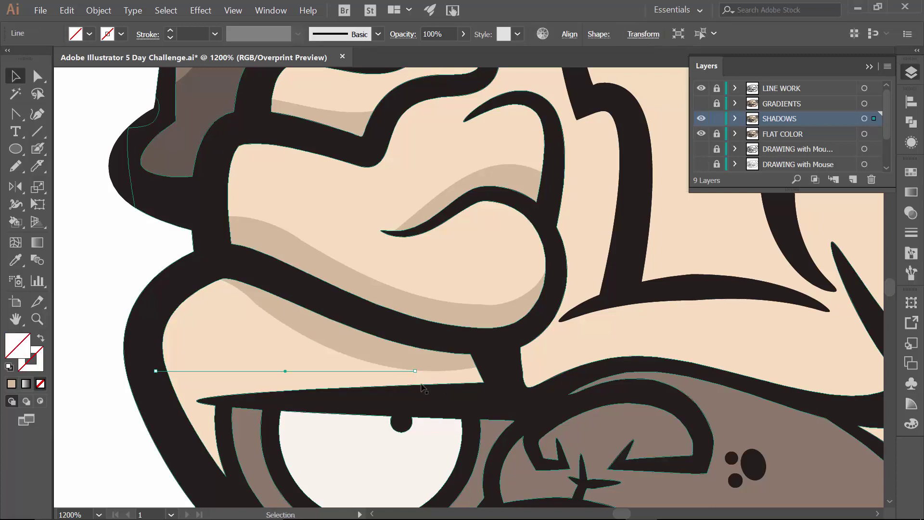
pyautogui.press('Up')
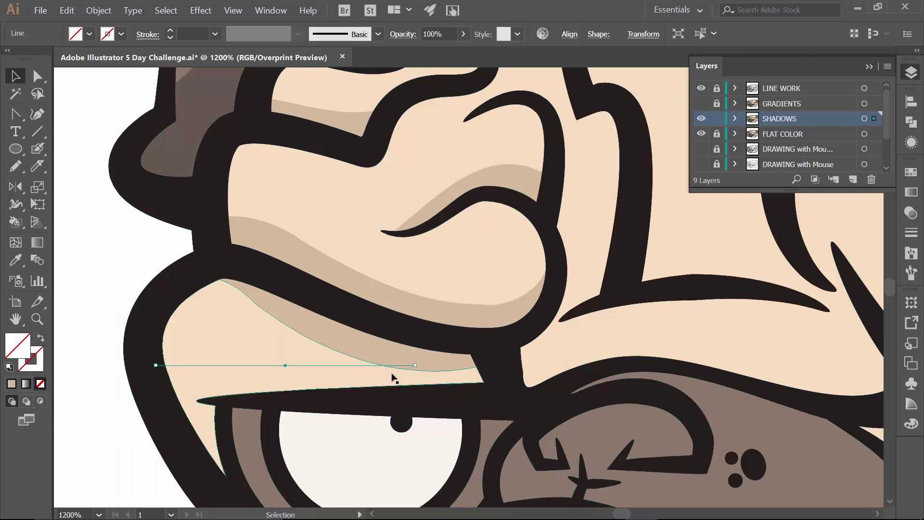
pyautogui.click(234, 378)
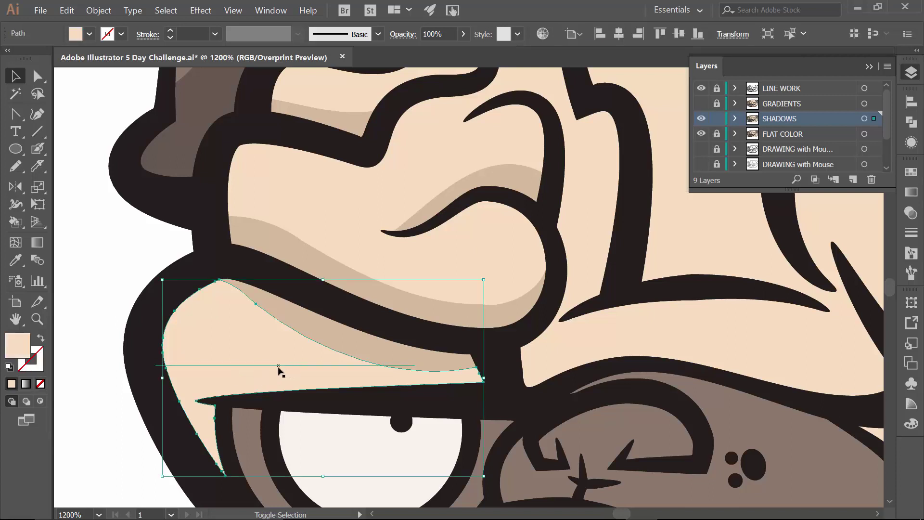
pyautogui.keyDown('shift'); pyautogui.click(278, 368); pyautogui.keyUp('shift')
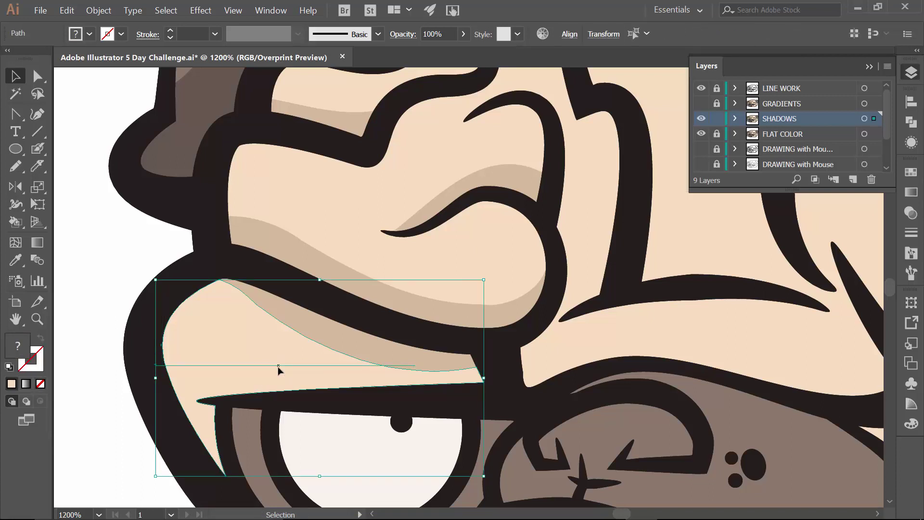
# - Divide the brow along the line with Pathfinder and ungroup the pieces
pyautogui.click(916, 126)
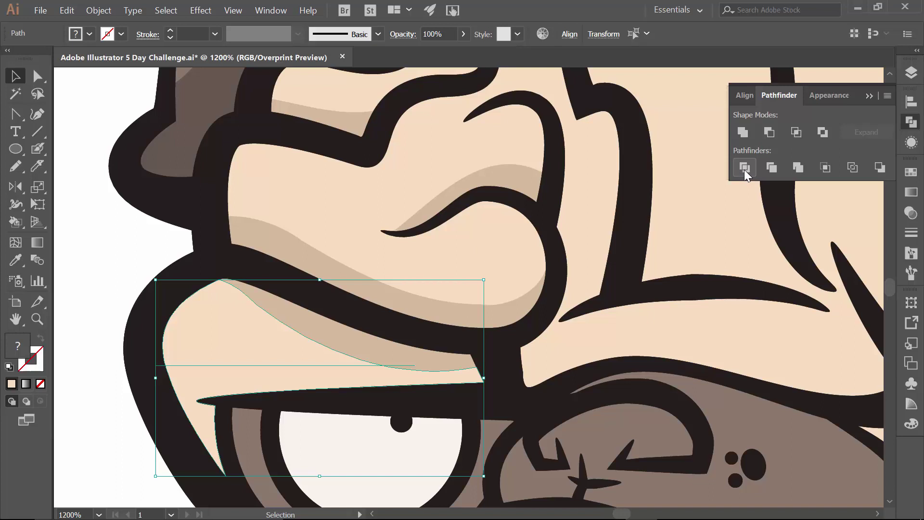
pyautogui.click(744, 169)
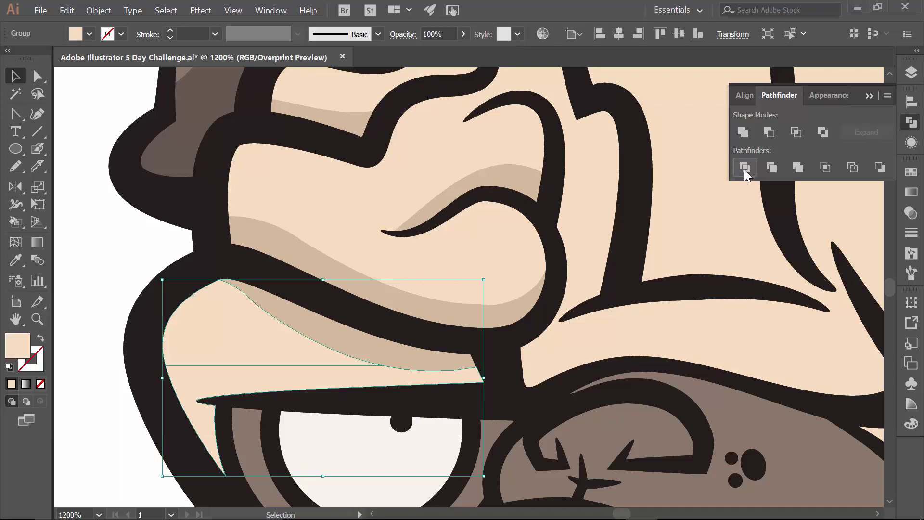
pyautogui.click(116, 266)
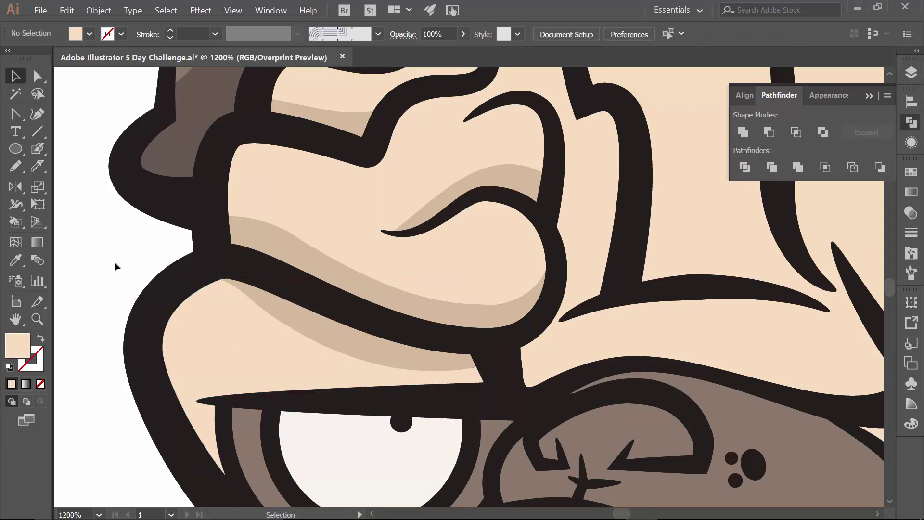
pyautogui.click(193, 346)
pyautogui.rightClick(194, 345)
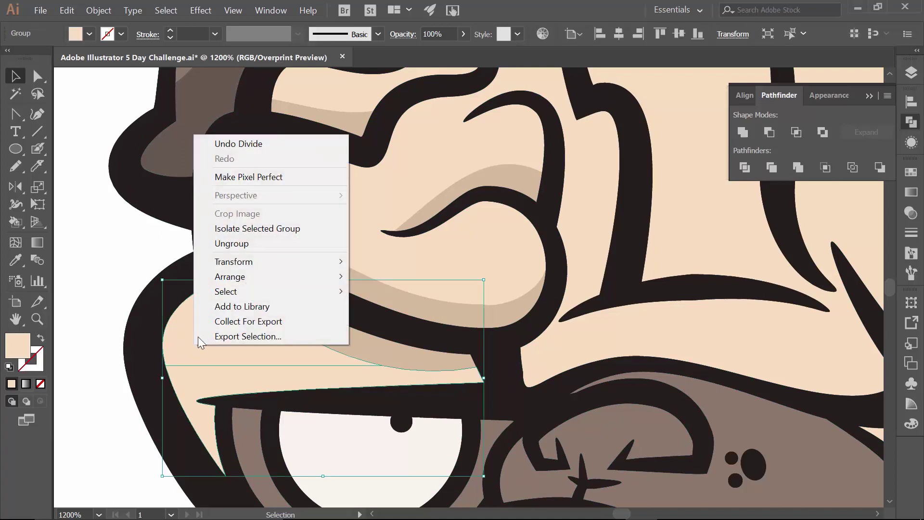
pyautogui.click(225, 243)
# - Fill the lower piece above the eye a darker tan
pyautogui.hotkey('ctrl', 'shift', 'a')
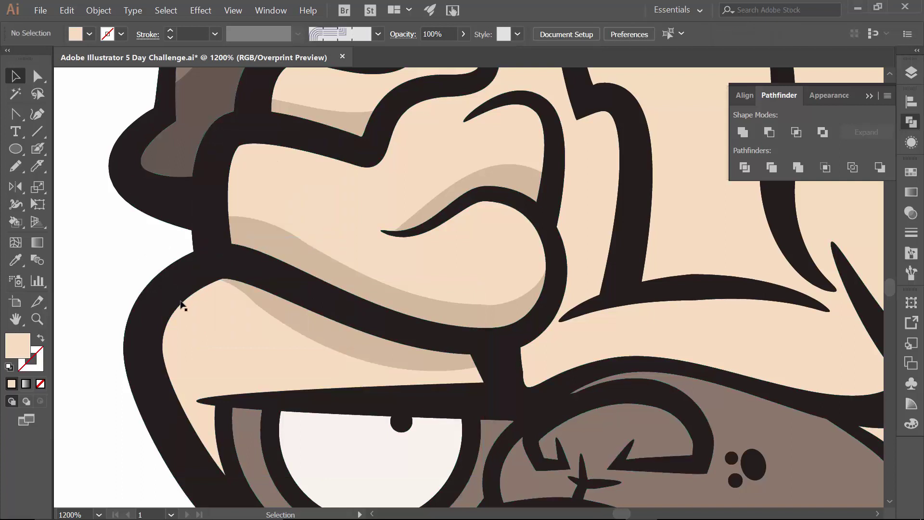
pyautogui.click(200, 387)
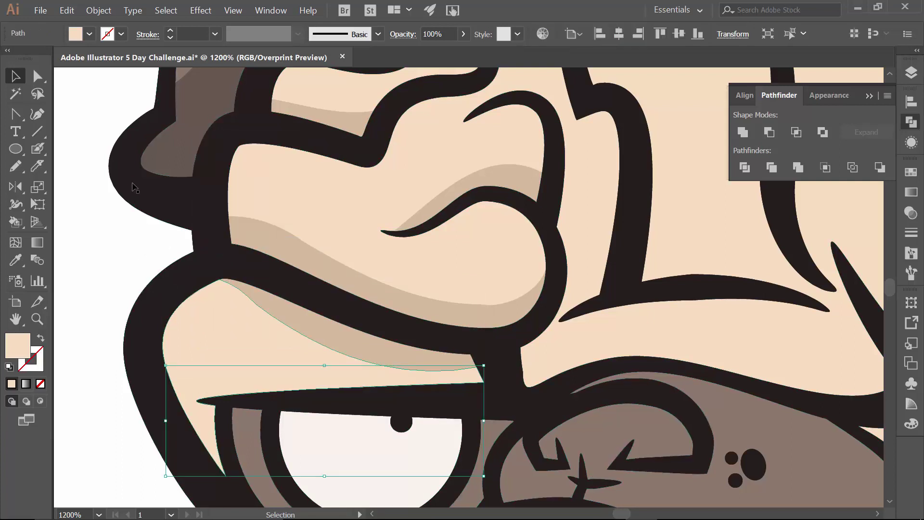
pyautogui.click(90, 34)
pyautogui.click(79, 89)
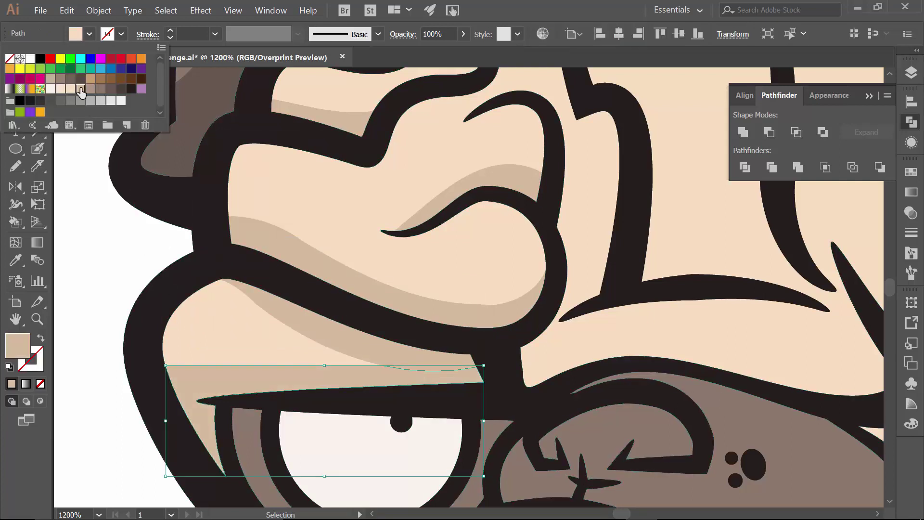
pyautogui.click(79, 239)
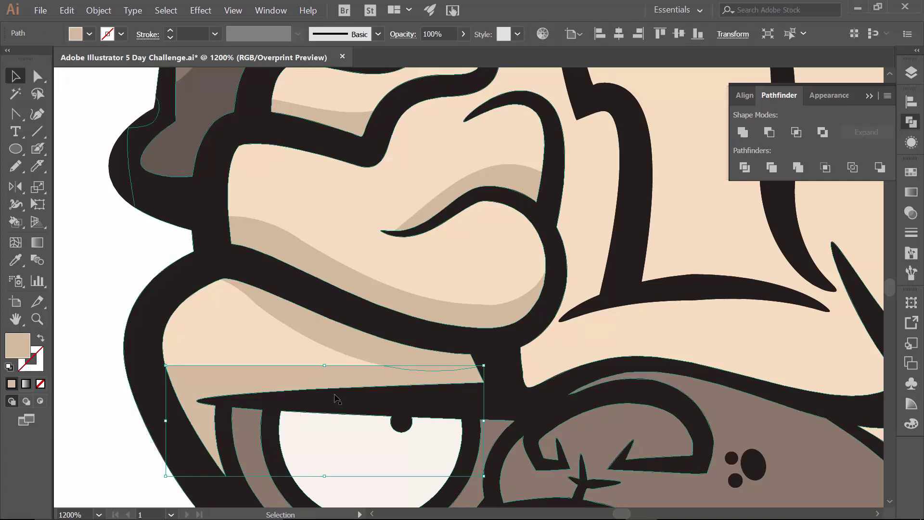
# - Unite the lower tan piece with the upper tan shadow using Pathfinder
pyautogui.click(124, 264)
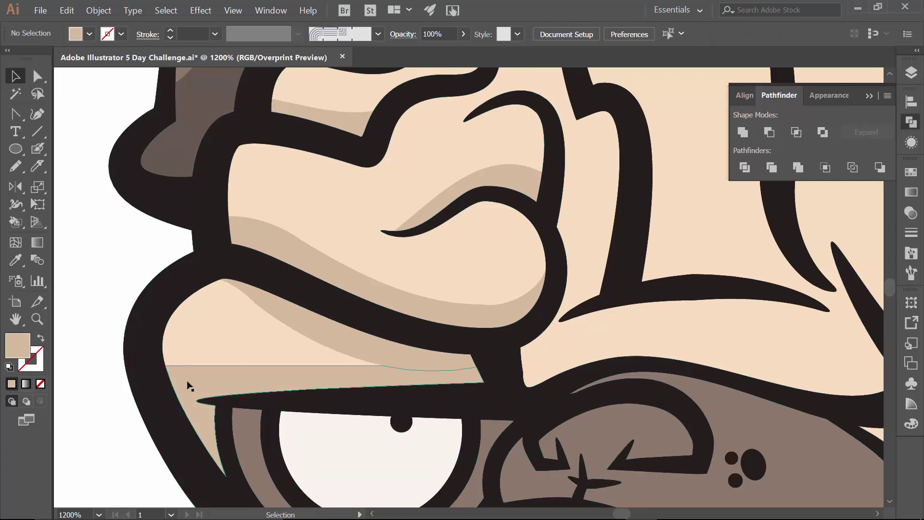
pyautogui.click(202, 377)
pyautogui.keyDown('shift'); pyautogui.click(312, 334); pyautogui.keyUp('shift')
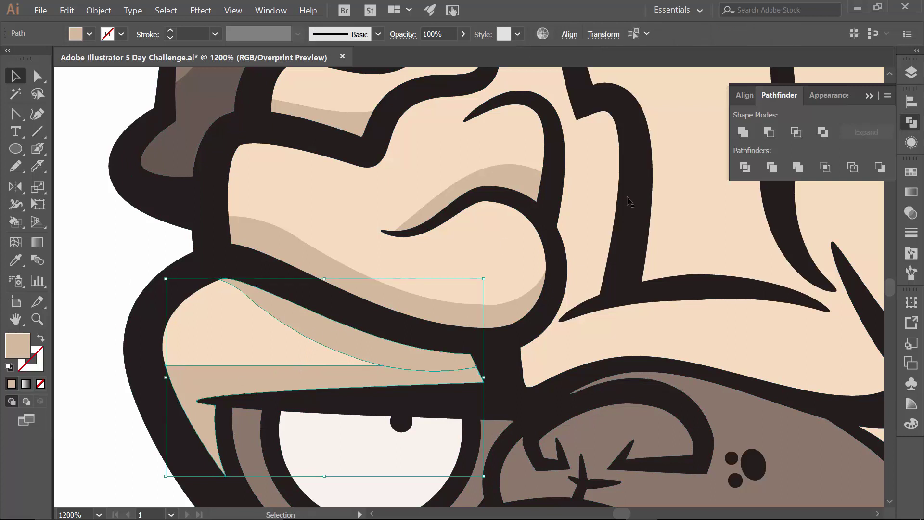
pyautogui.click(744, 133)
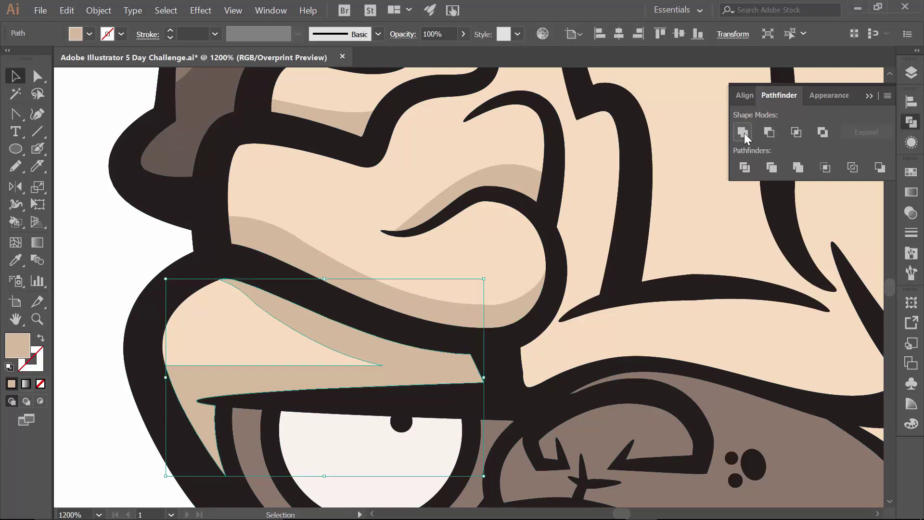
pyautogui.click(125, 264)
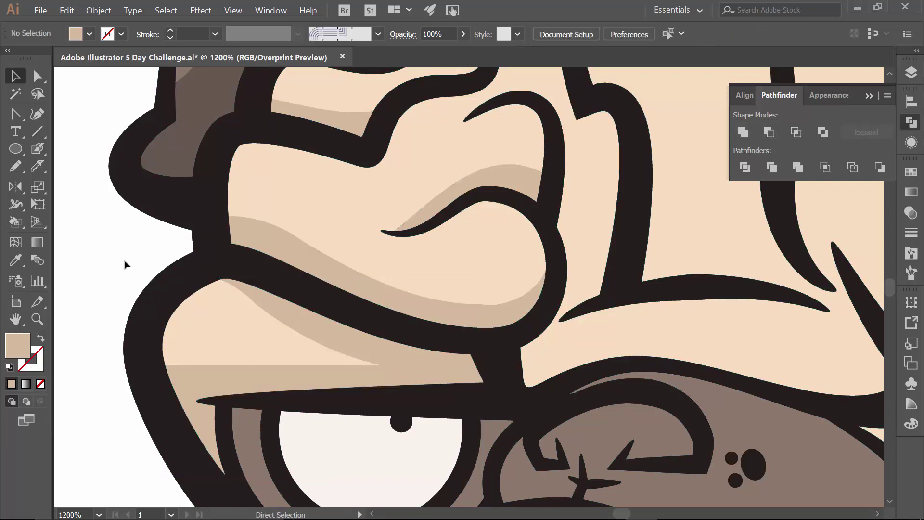
# - Knife-cut the skin shape along the forehead crease to outline a shadow strip
pyautogui.hotkey('ctrl', '-')
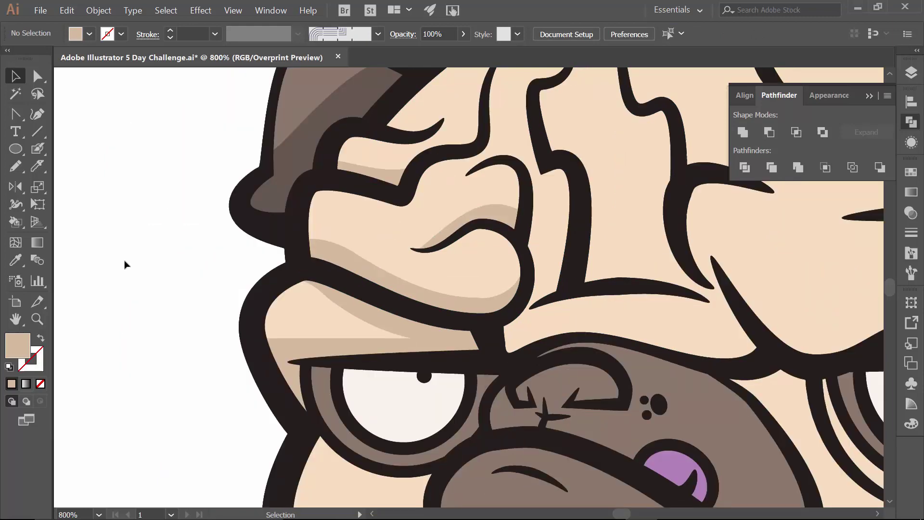
pyautogui.scroll(3, 125, 264)
pyautogui.moveTo(422, 262); pyautogui.dragTo(282, 299)
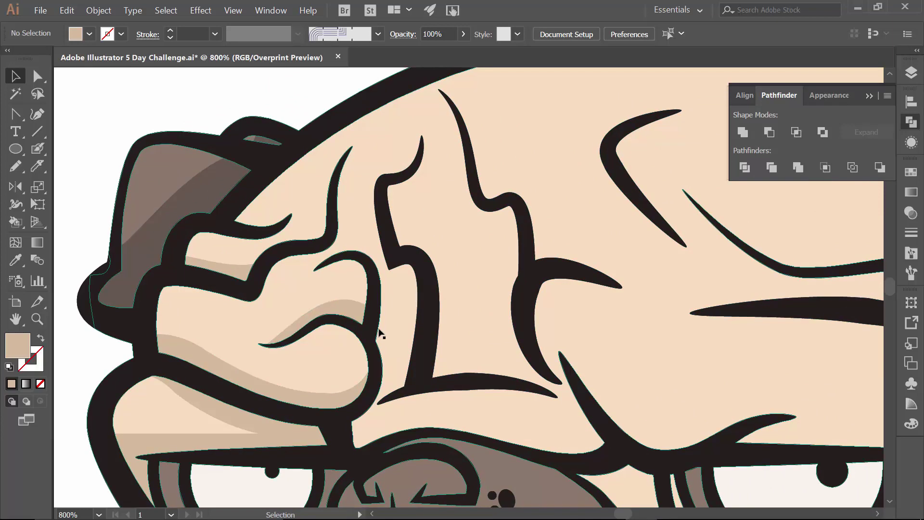
pyautogui.click(391, 272)
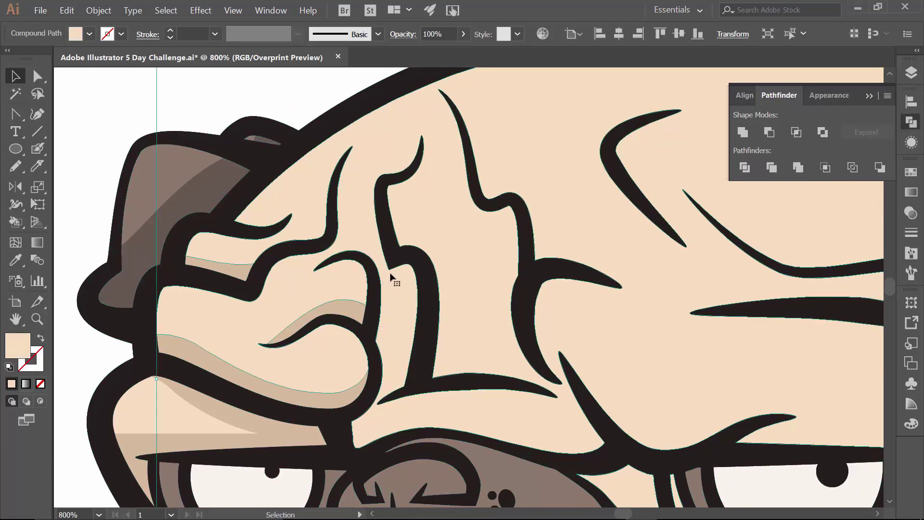
pyautogui.scroll(3, 423, 247)
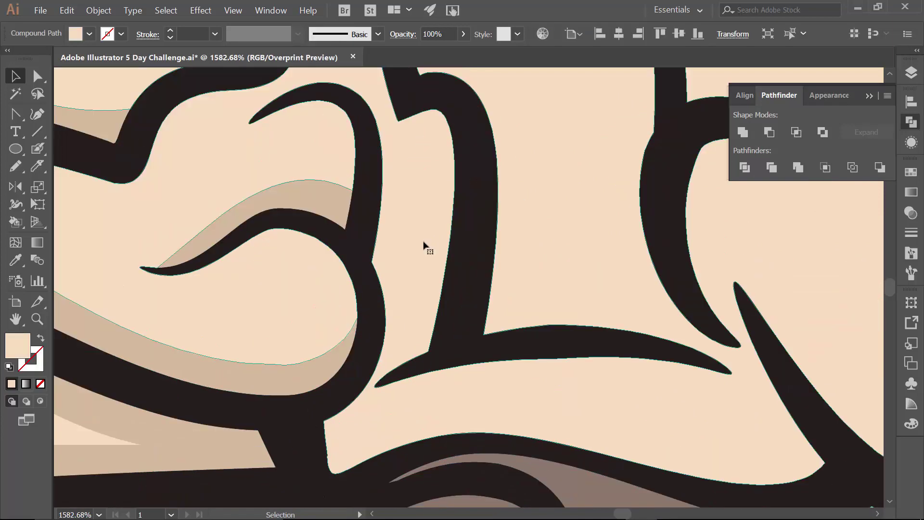
pyautogui.click(38, 164)
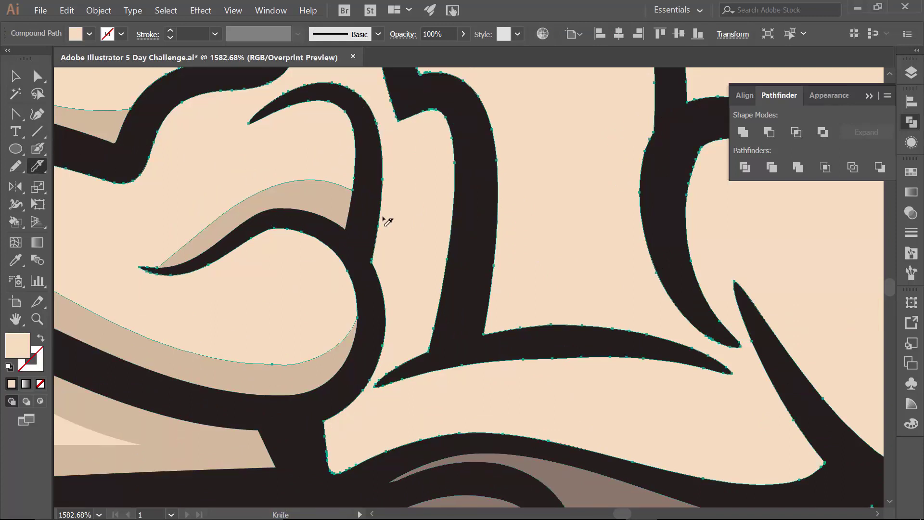
pyautogui.moveTo(349, 97)
pyautogui.mouseDown()
pyautogui.moveTo(403, 155)
pyautogui.moveTo(425, 202)
pyautogui.moveTo(402, 319)
pyautogui.moveTo(398, 237)
pyautogui.moveTo(420, 301)
pyautogui.moveTo(427, 373)
pyautogui.moveTo(319, 423)
pyautogui.moveTo(384, 408)
pyautogui.mouseUp()
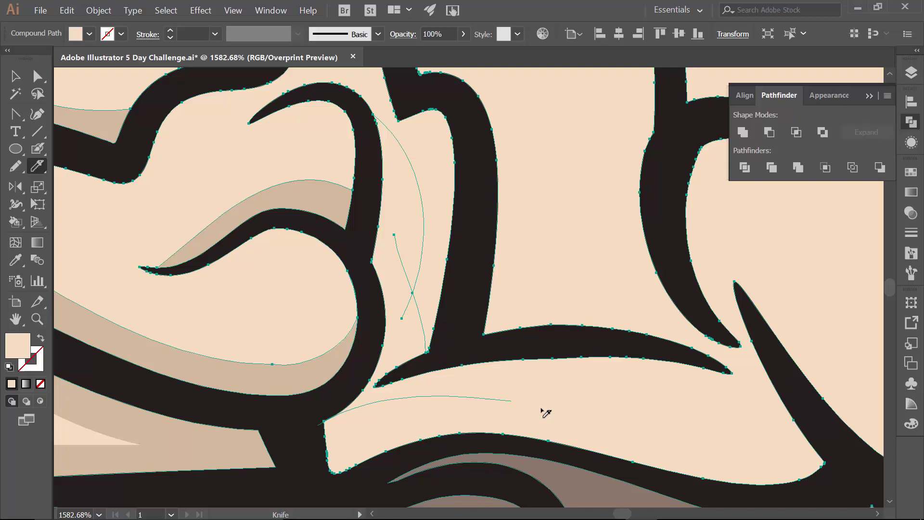
pyautogui.moveTo(543, 410)
pyautogui.mouseDown()
pyautogui.moveTo(764, 450)
pyautogui.moveTo(819, 432)
pyautogui.moveTo(854, 373)
pyautogui.moveTo(866, 304)
pyautogui.mouseUp()
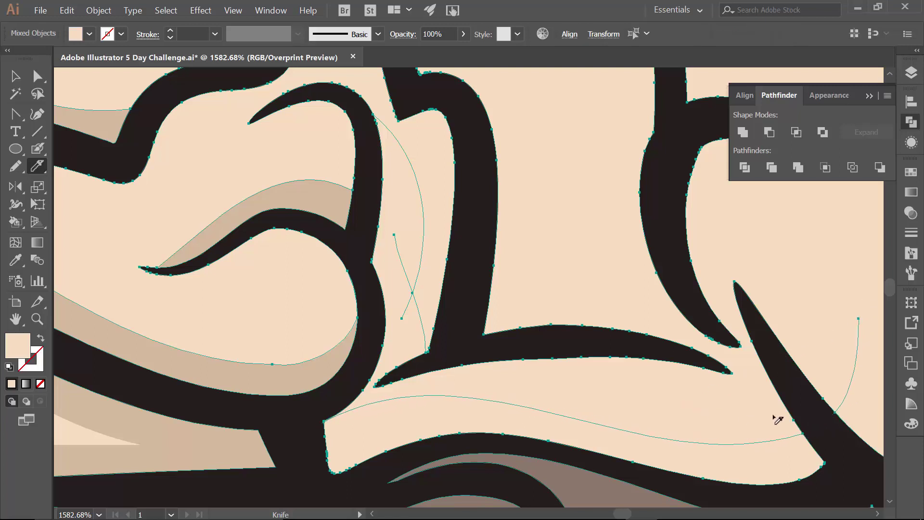
# - Reselect the skin shape and cut a second line across the fold's lower edge
pyautogui.press('v')
pyautogui.click(428, 222)
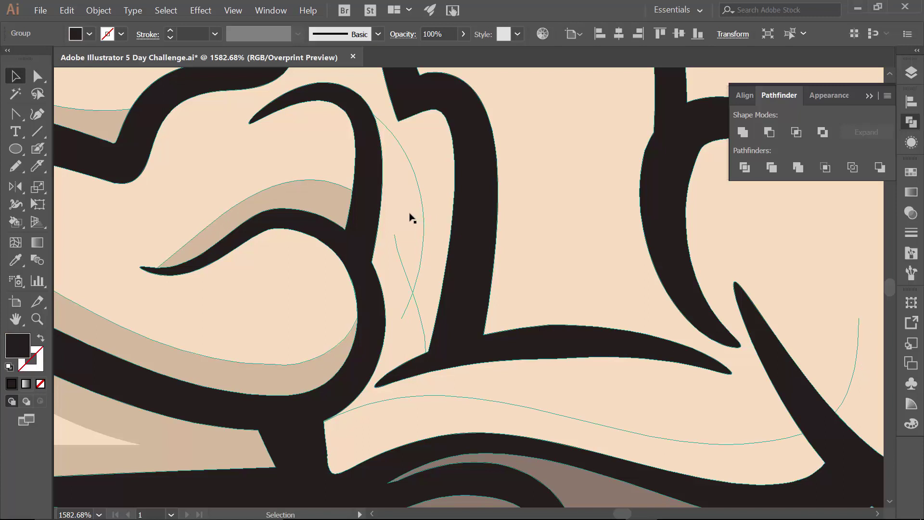
pyautogui.click(411, 218)
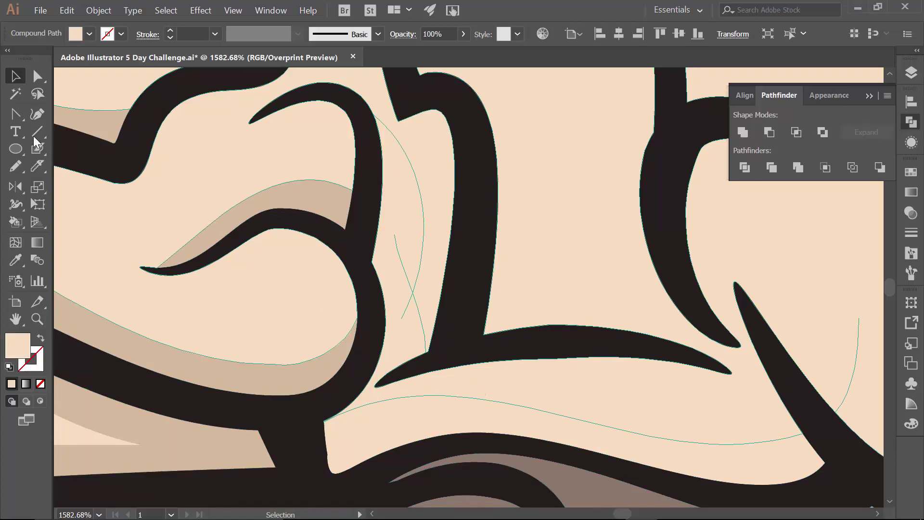
pyautogui.click(38, 166)
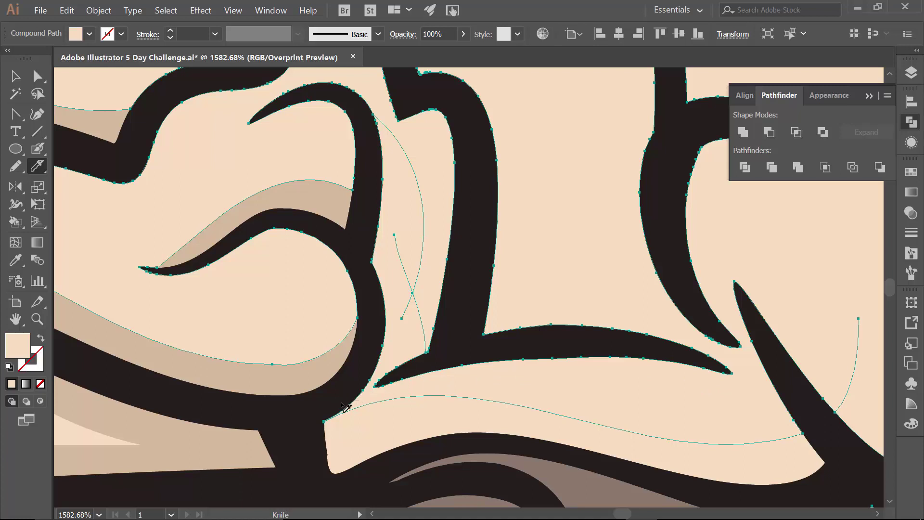
pyautogui.moveTo(341, 402)
pyautogui.mouseDown()
pyautogui.moveTo(455, 356)
pyautogui.moveTo(525, 340)
pyautogui.moveTo(568, 344)
pyautogui.mouseUp()
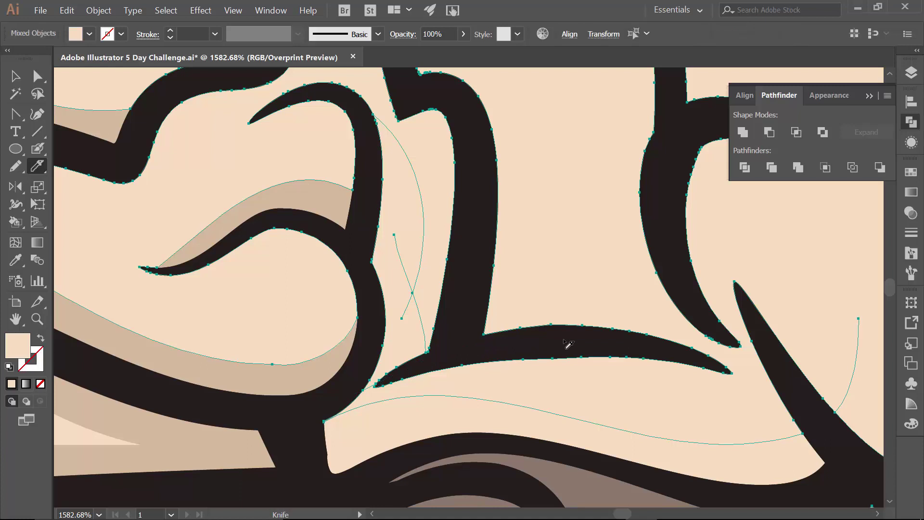
# - Fill the cut sliver beside the crease with tan and Unite the shadow pieces
pyautogui.press('v')
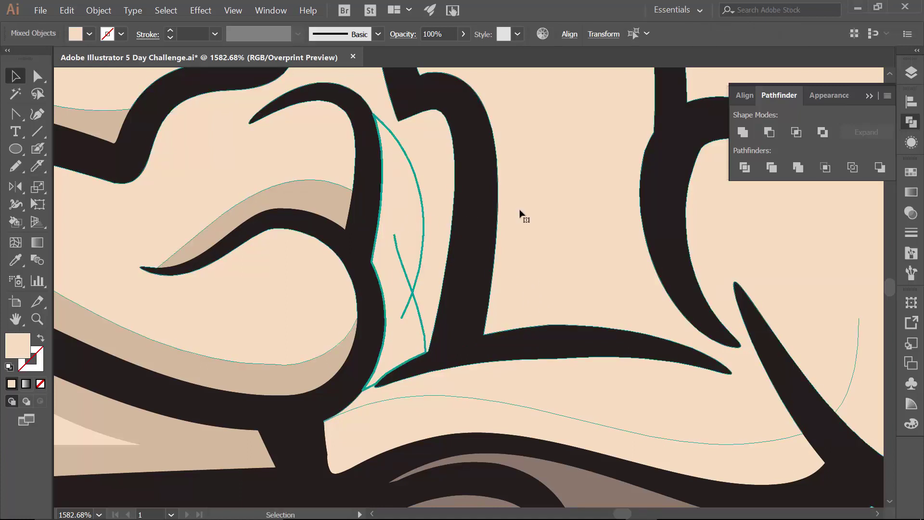
pyautogui.click(467, 212)
pyautogui.click(404, 220)
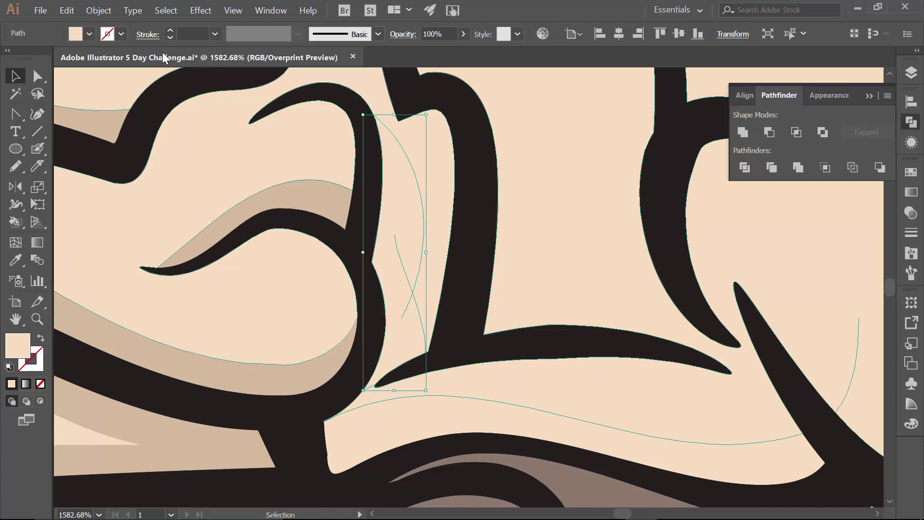
pyautogui.click(89, 34)
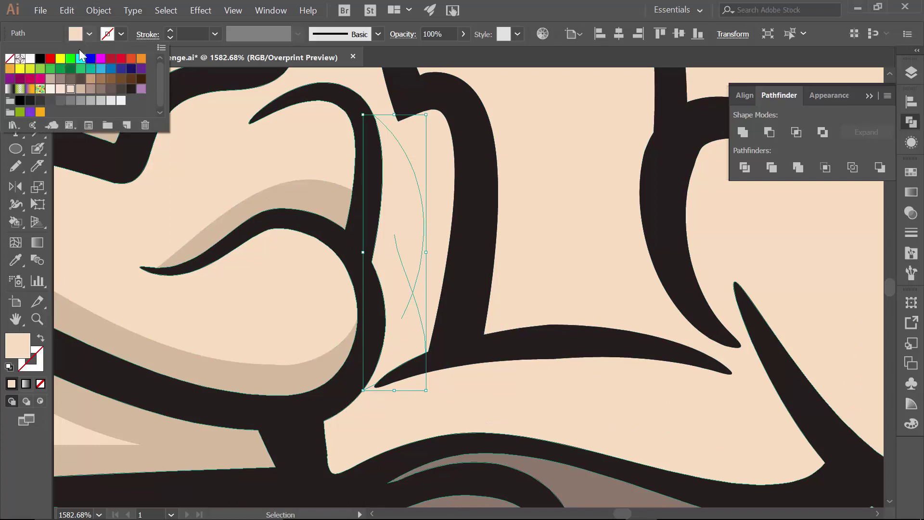
pyautogui.click(80, 90)
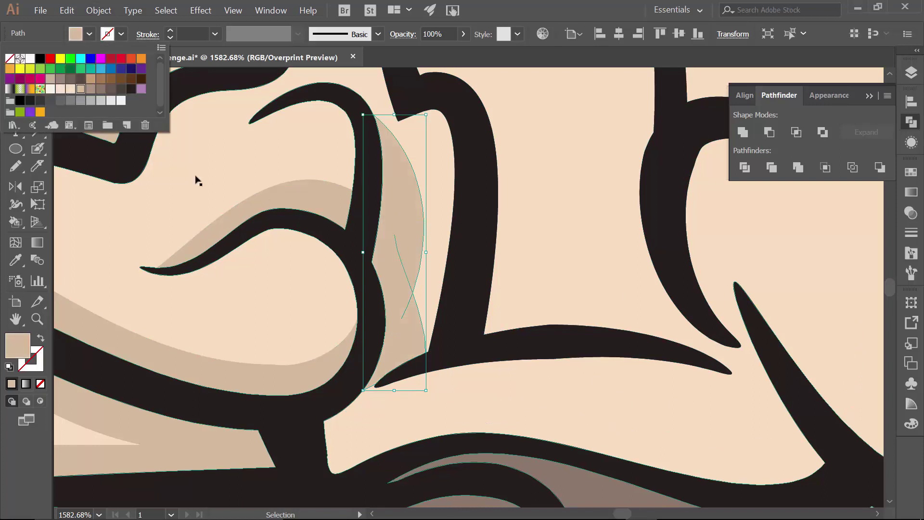
pyautogui.click(740, 132)
pyautogui.click(740, 132)
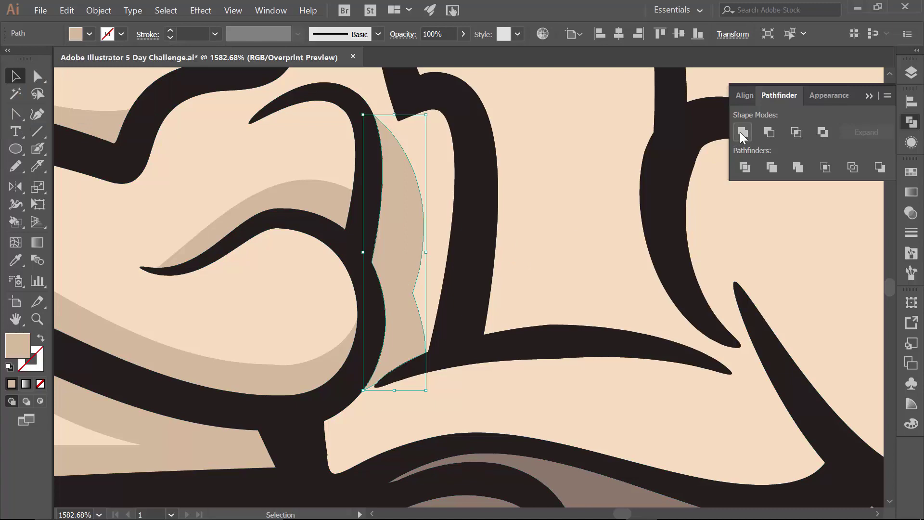
pyautogui.hotkey('ctrl', '-')
pyautogui.hotkey('ctrl', '-')
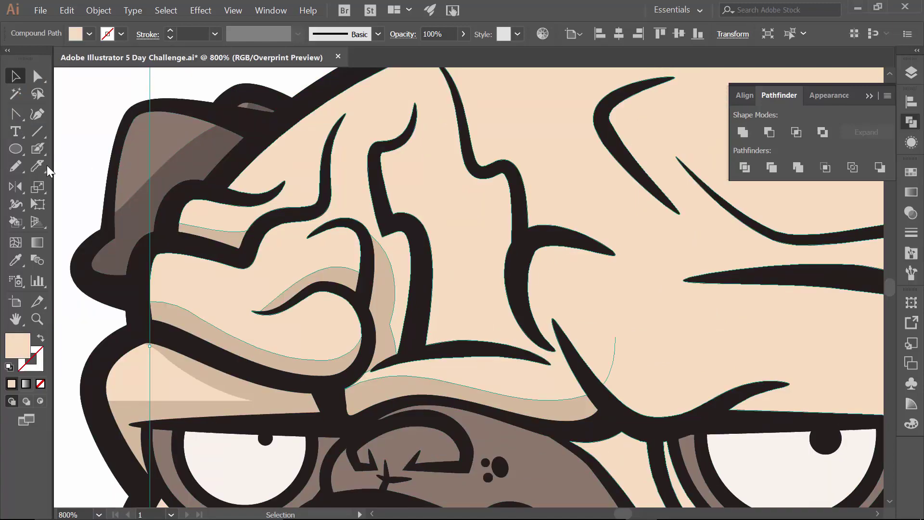
# - Knife-cut two pieces beside the middle crease, fill them tan, and Unite them into one shadow
pyautogui.click(37, 165)
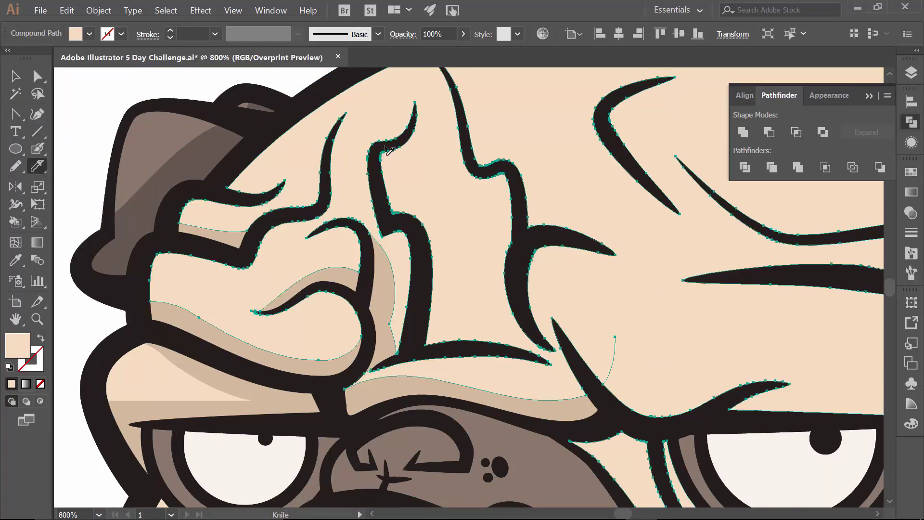
pyautogui.moveTo(387, 151)
pyautogui.mouseDown()
pyautogui.moveTo(401, 185)
pyautogui.moveTo(439, 205)
pyautogui.moveTo(456, 269)
pyautogui.moveTo(443, 334)
pyautogui.mouseUp()
pyautogui.moveTo(392, 148)
pyautogui.mouseDown()
pyautogui.moveTo(406, 207)
pyautogui.moveTo(386, 206)
pyautogui.moveTo(419, 196)
pyautogui.moveTo(458, 235)
pyautogui.moveTo(464, 271)
pyautogui.moveTo(441, 357)
pyautogui.mouseUp()
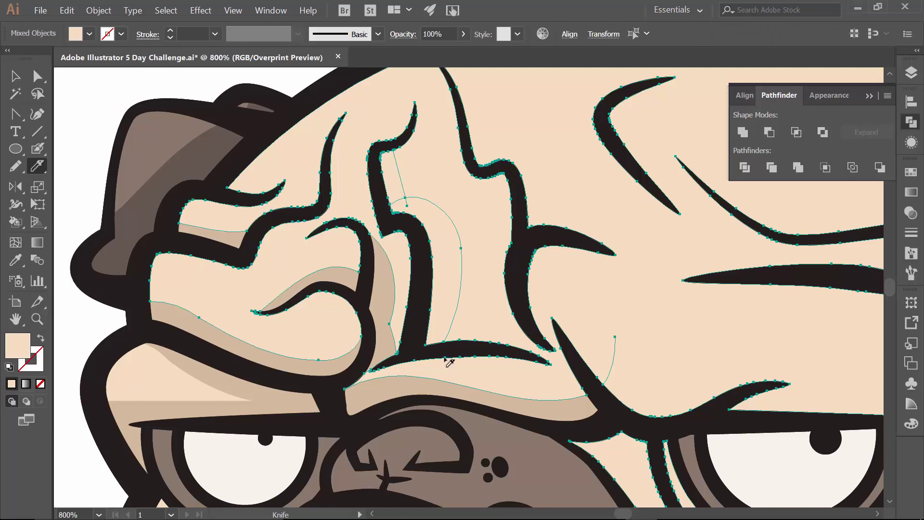
pyautogui.press('v')
pyautogui.click(419, 177)
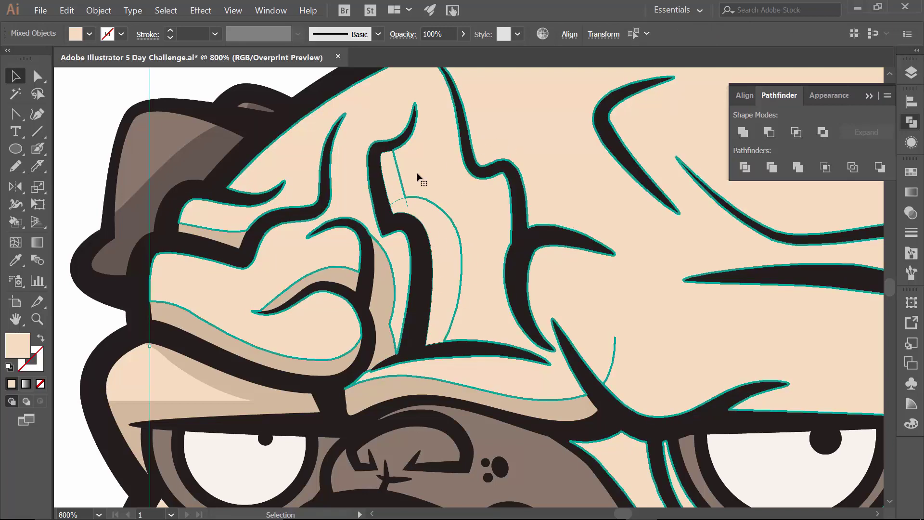
pyautogui.click(297, 81)
pyautogui.click(403, 206)
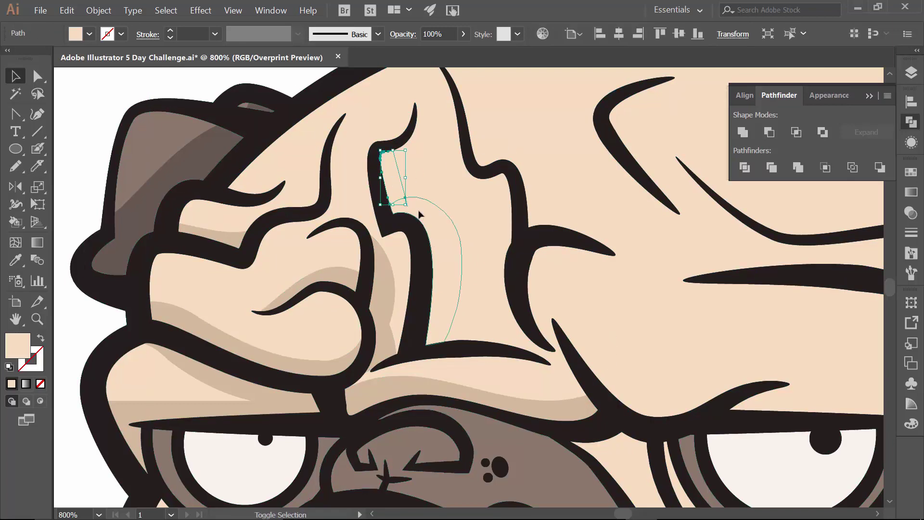
pyautogui.keyDown('shift'); pyautogui.click(408, 212); pyautogui.keyUp('shift')
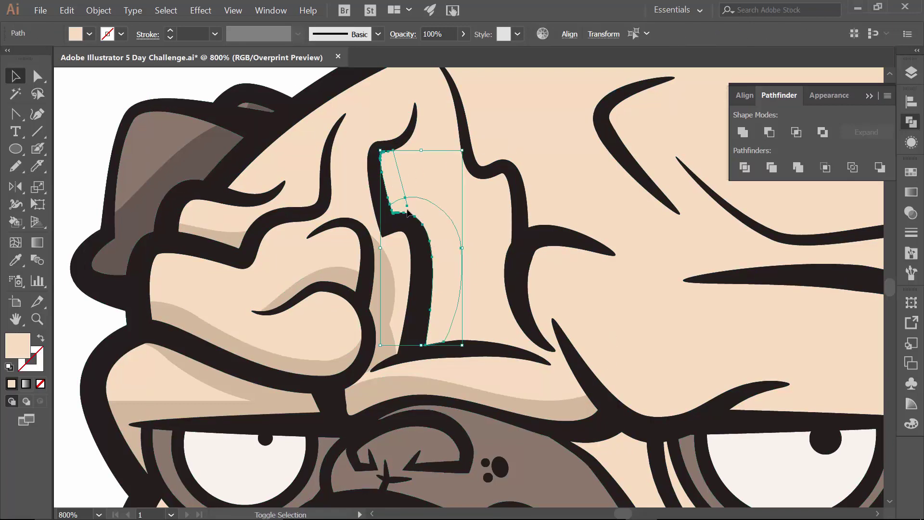
pyautogui.click(89, 34)
pyautogui.click(80, 89)
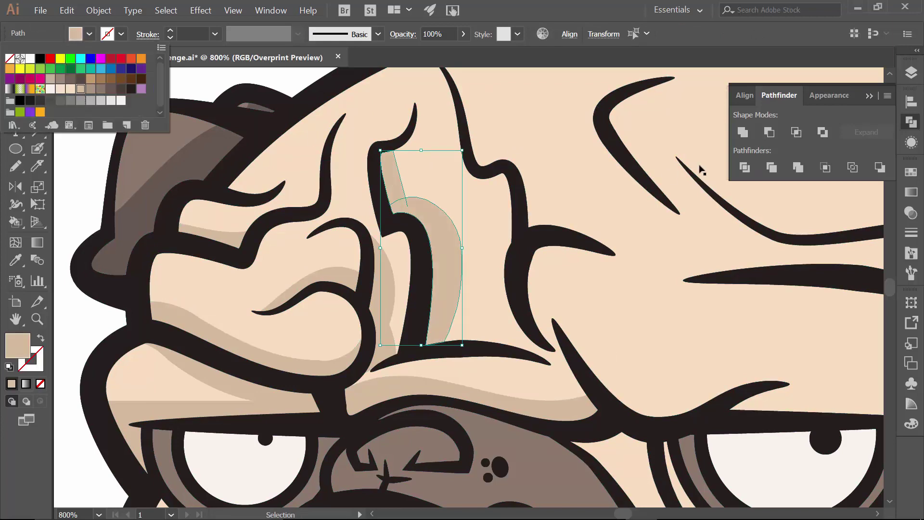
pyautogui.click(743, 133)
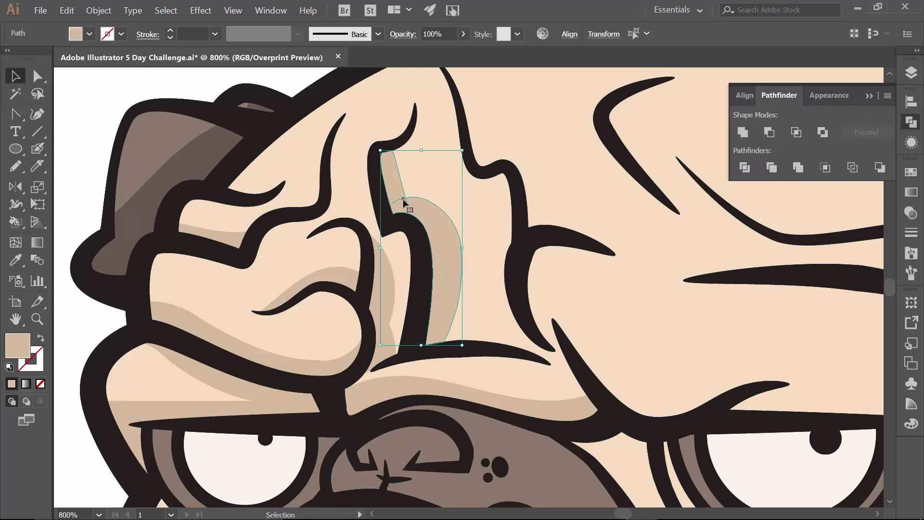
# - Cut a small piece under the upper crease and fill it darker tan
pyautogui.click(650, 278)
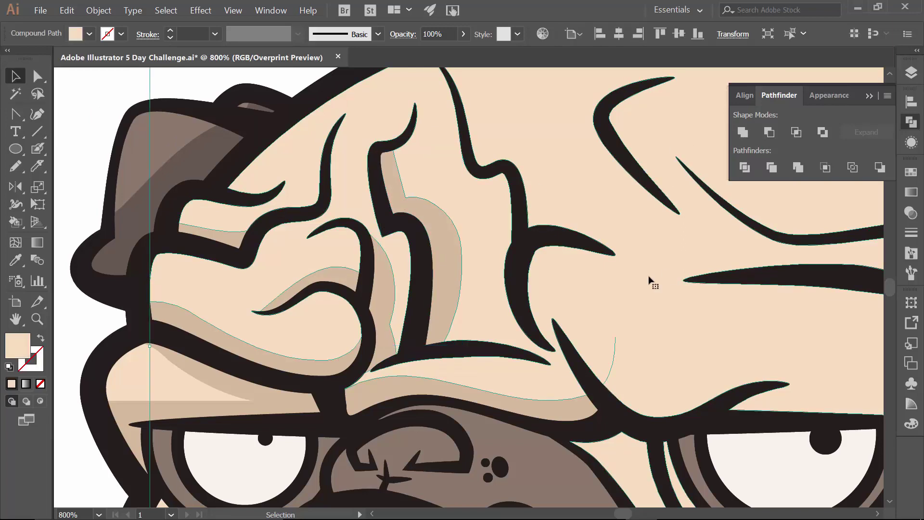
pyautogui.scroll(2, 648, 276)
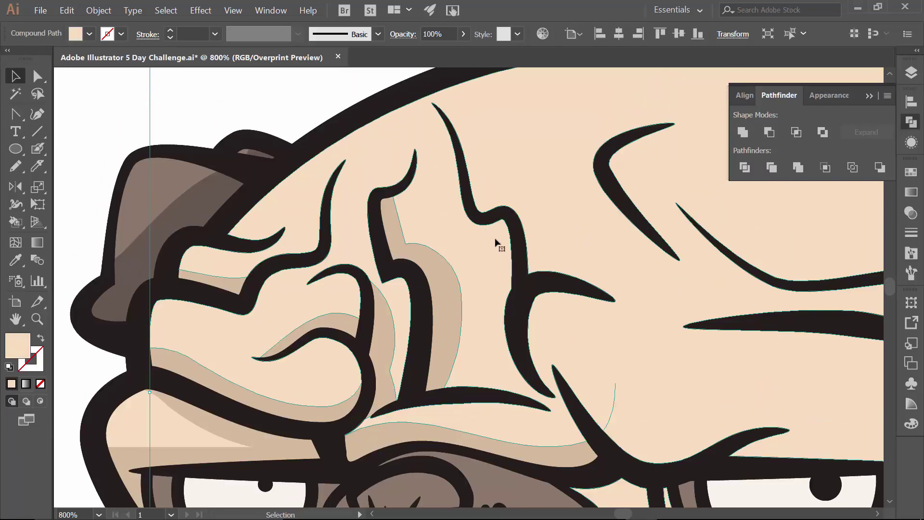
pyautogui.press('k')
pyautogui.moveTo(462, 161)
pyautogui.mouseDown()
pyautogui.moveTo(468, 237)
pyautogui.moveTo(487, 248)
pyautogui.moveTo(528, 239)
pyautogui.mouseUp()
pyautogui.press('v')
pyautogui.click(483, 226)
pyautogui.click(89, 34)
pyautogui.click(58, 92)
pyautogui.press('Escape')
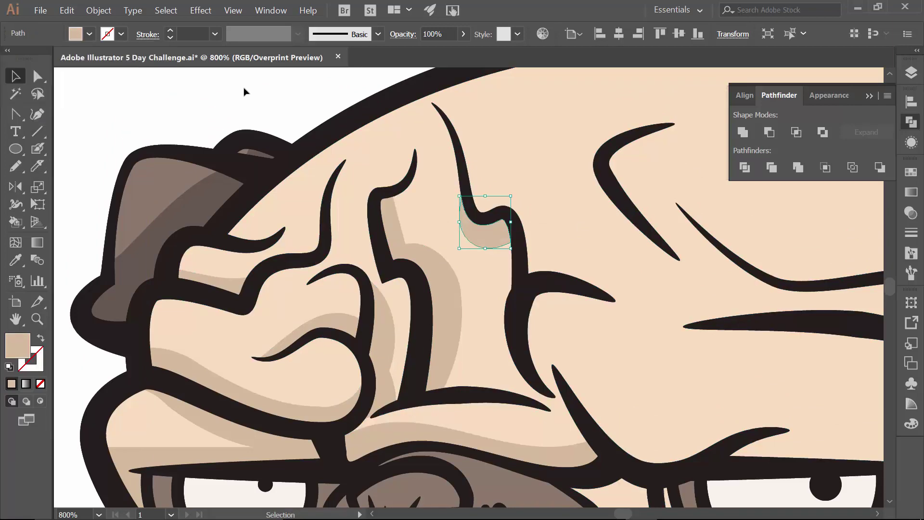
pyautogui.click(244, 91)
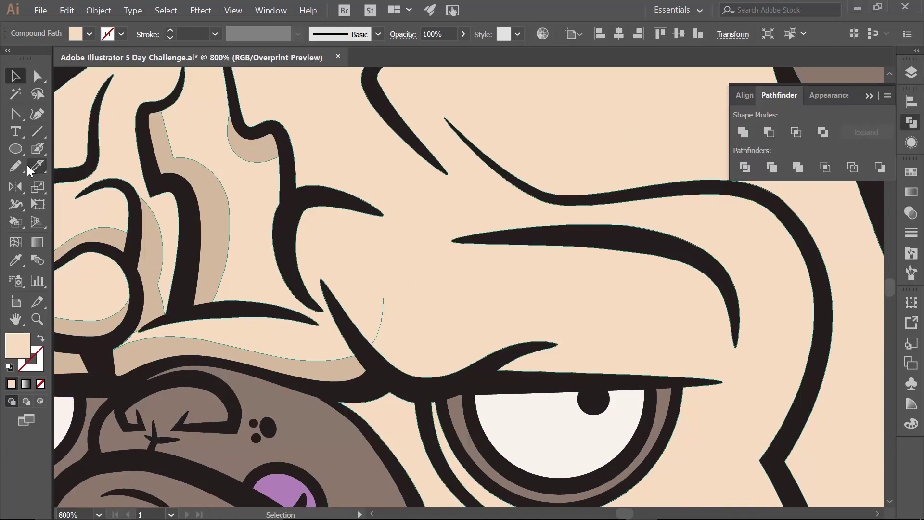
# - Knife-cut shadow pieces along the brow fold above the left eye and fill them tan
pyautogui.press('k')
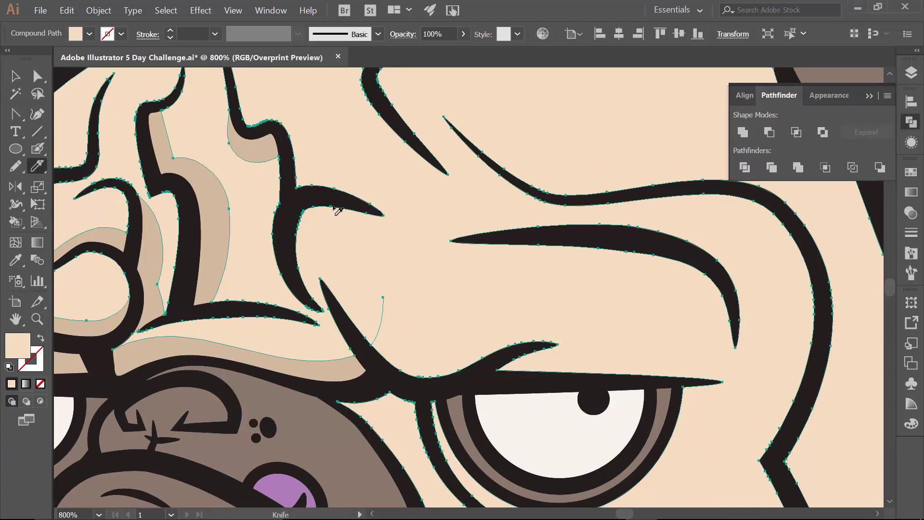
pyautogui.moveTo(321, 208)
pyautogui.mouseDown()
pyautogui.moveTo(302, 238)
pyautogui.moveTo(321, 279)
pyautogui.moveTo(375, 360)
pyautogui.mouseUp()
pyautogui.moveTo(252, 307)
pyautogui.mouseDown()
pyautogui.moveTo(270, 287)
pyautogui.moveTo(283, 220)
pyautogui.moveTo(288, 227)
pyautogui.mouseUp()
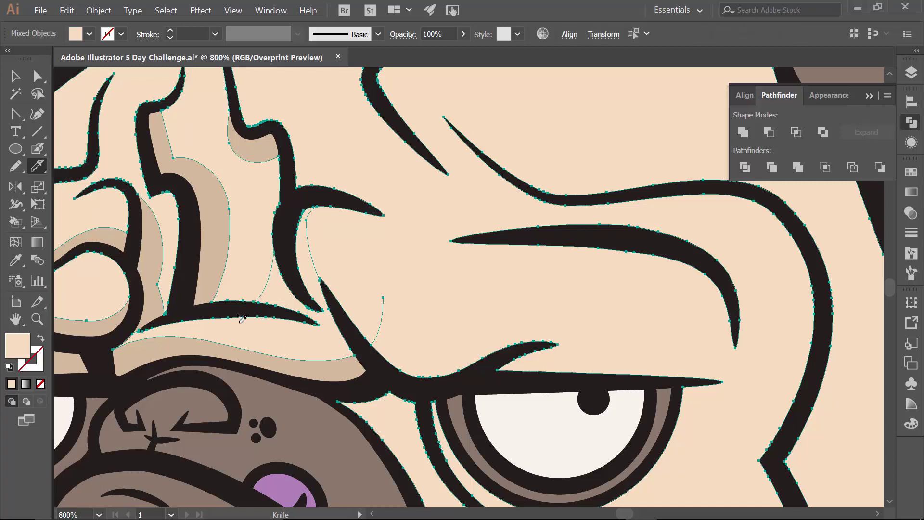
pyautogui.moveTo(230, 314); pyautogui.dragTo(364, 345)
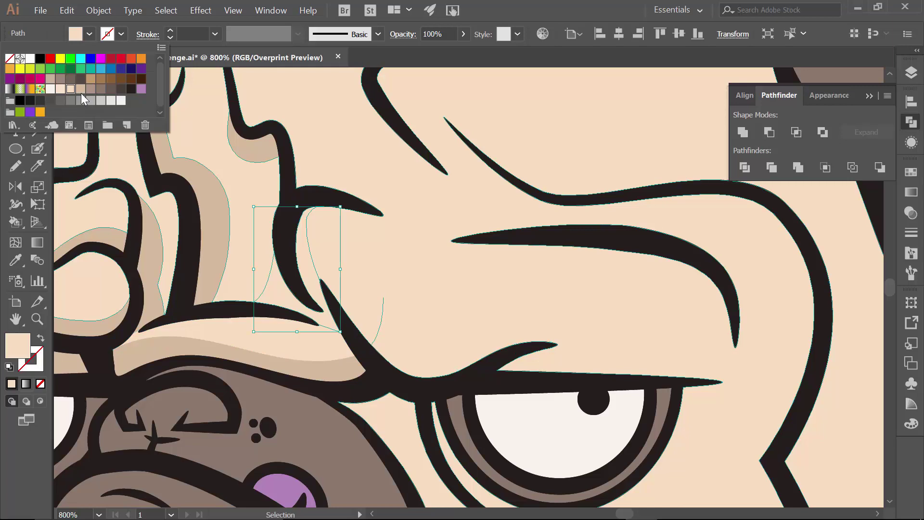
pyautogui.click(81, 93)
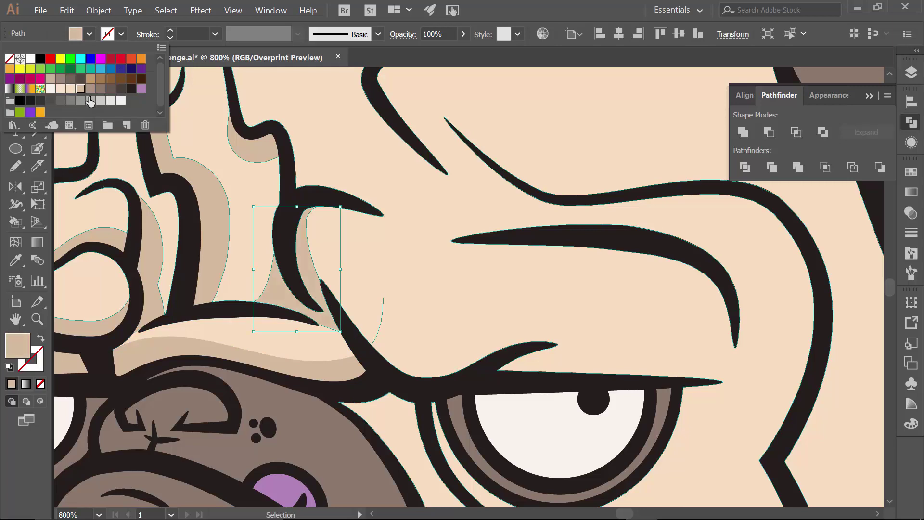
pyautogui.click(553, 347)
pyautogui.moveTo(554, 347)
pyautogui.mouseDown()
pyautogui.moveTo(696, 338)
pyautogui.moveTo(700, 288)
pyautogui.moveTo(660, 250)
pyautogui.moveTo(623, 245)
pyautogui.mouseUp()
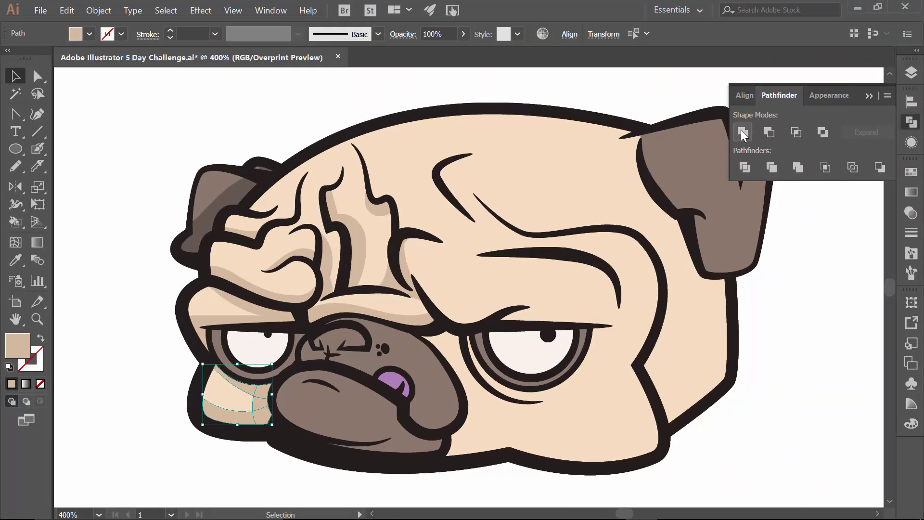
# - Unite the selected cheek shadow pieces into a single shape
pyautogui.click(741, 129)
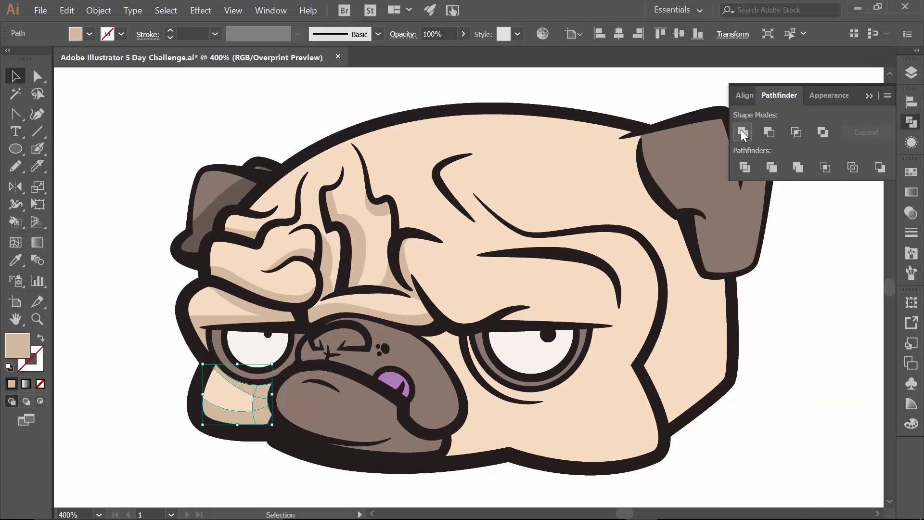
pyautogui.click(336, 394)
pyautogui.press('z')
pyautogui.moveTo(237, 293); pyautogui.dragTo(501, 484)
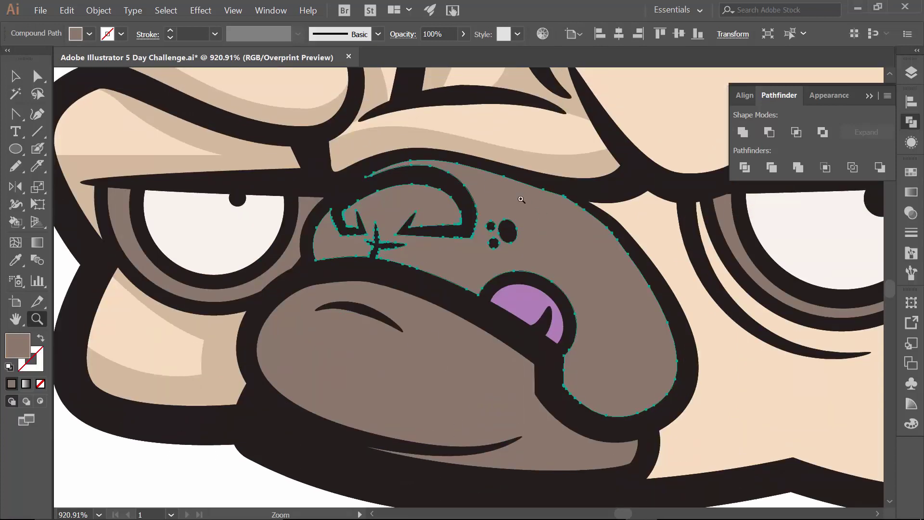
# - Knife-cut a curve across the top of the nose and fill that top sliver dark brown
pyautogui.click(37, 166)
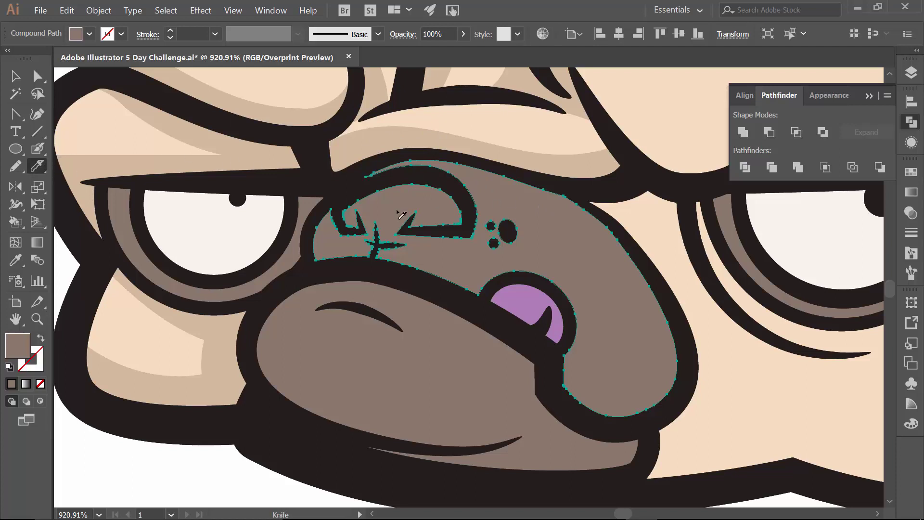
pyautogui.moveTo(391, 183)
pyautogui.mouseDown()
pyautogui.moveTo(556, 218)
pyautogui.moveTo(634, 216)
pyautogui.moveTo(675, 200)
pyautogui.mouseUp()
pyautogui.press('v')
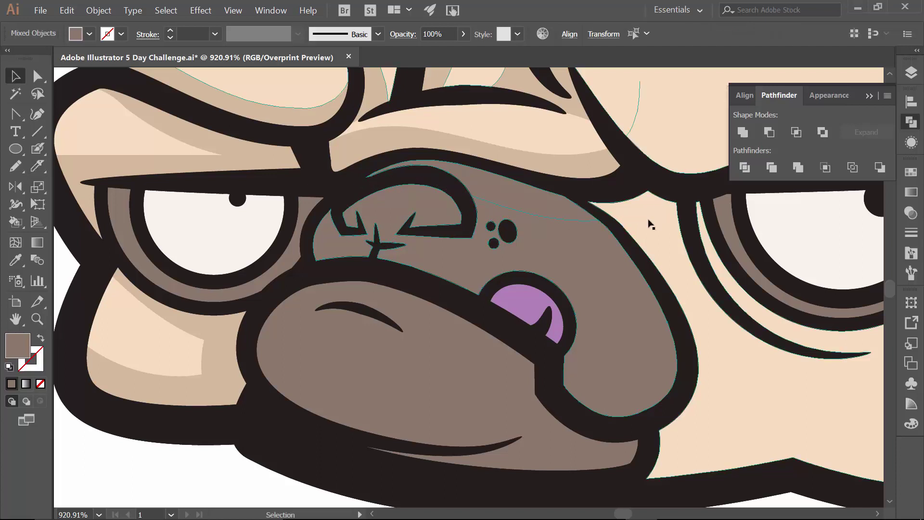
pyautogui.click(650, 240)
pyautogui.click(533, 198)
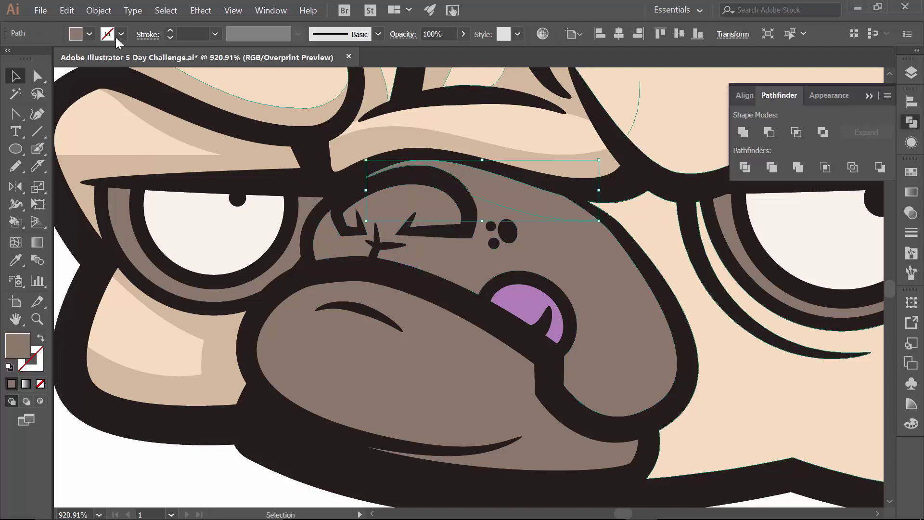
pyautogui.click(90, 34)
pyautogui.click(110, 90)
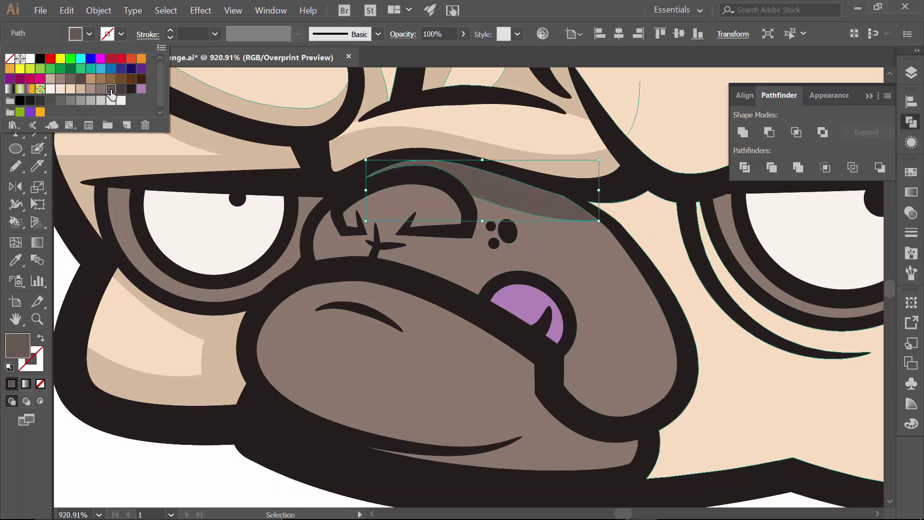
pyautogui.click(449, 273)
# - Draw two line segments closing the nostril gaps, select all, and apply Pathfinder Divide
pyautogui.press('z')
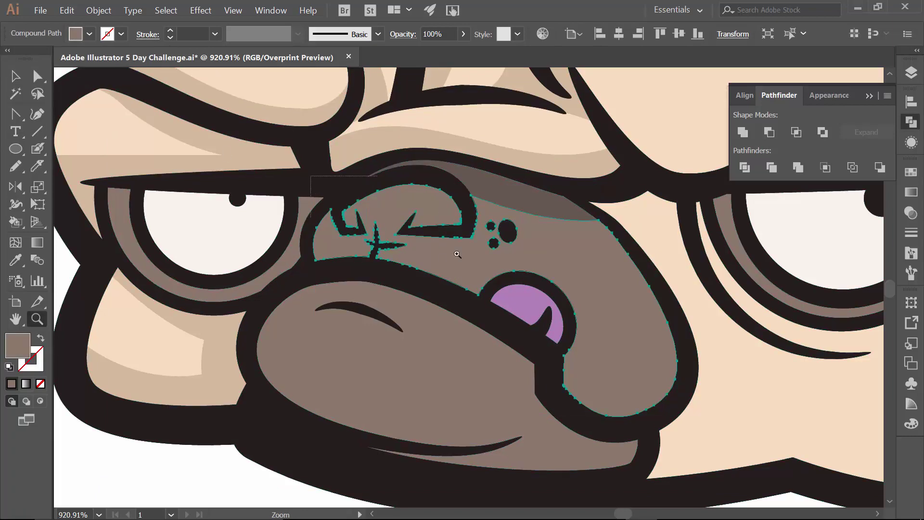
pyautogui.moveTo(457, 254); pyautogui.dragTo(547, 291)
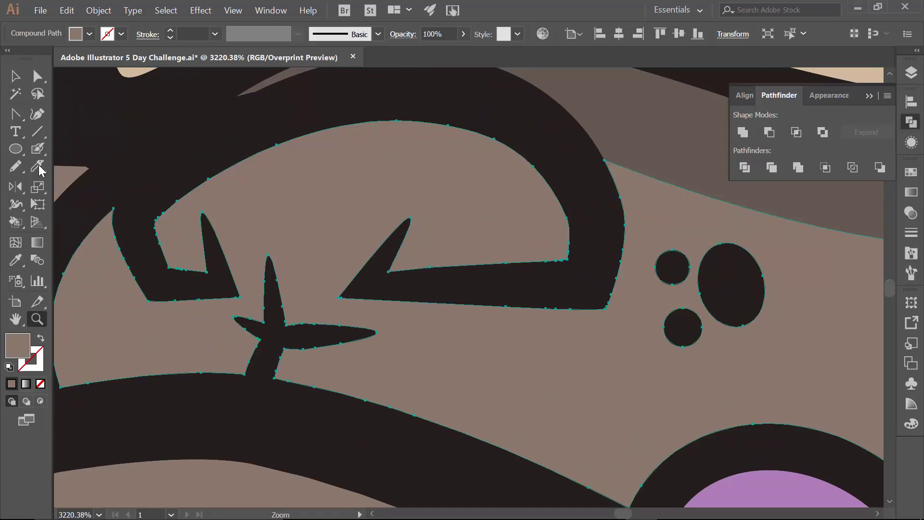
pyautogui.click(37, 131)
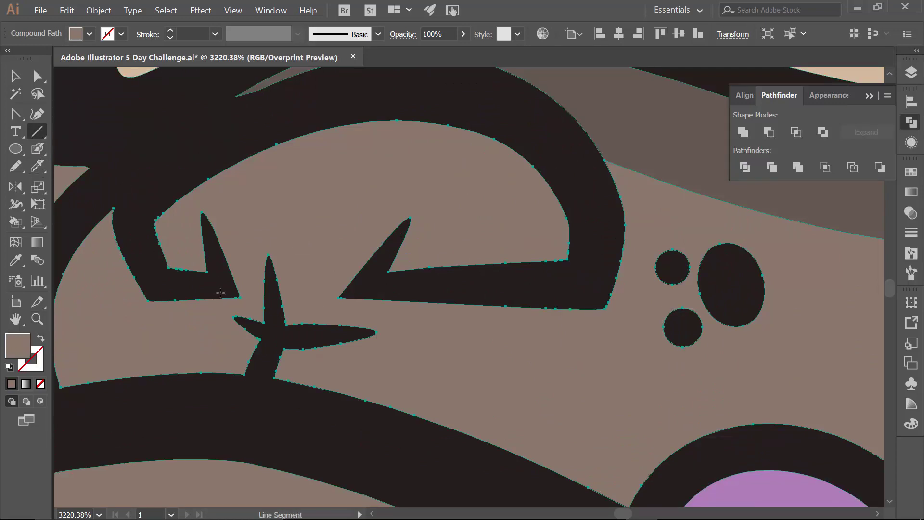
pyautogui.moveTo(220, 292); pyautogui.dragTo(236, 319)
pyautogui.moveTo(418, 292)
pyautogui.mouseDown()
pyautogui.moveTo(383, 332)
pyautogui.moveTo(368, 334)
pyautogui.mouseUp()
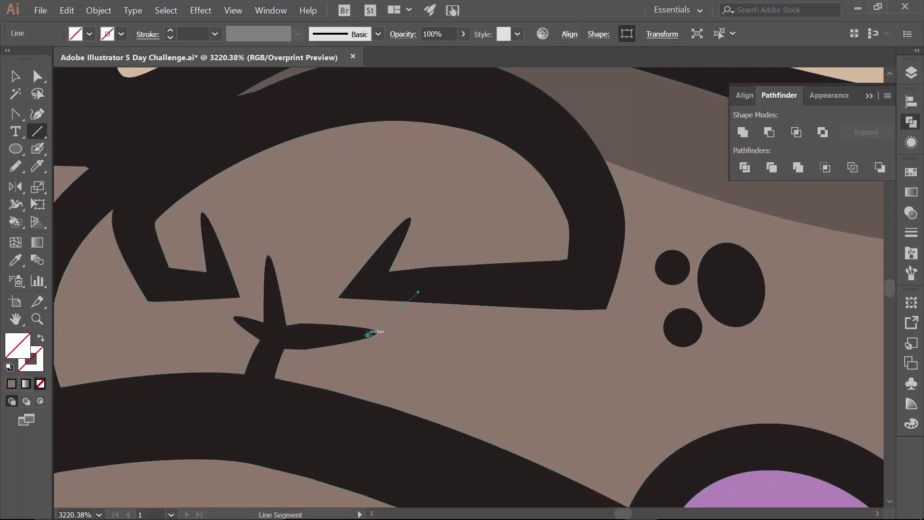
pyautogui.press('v')
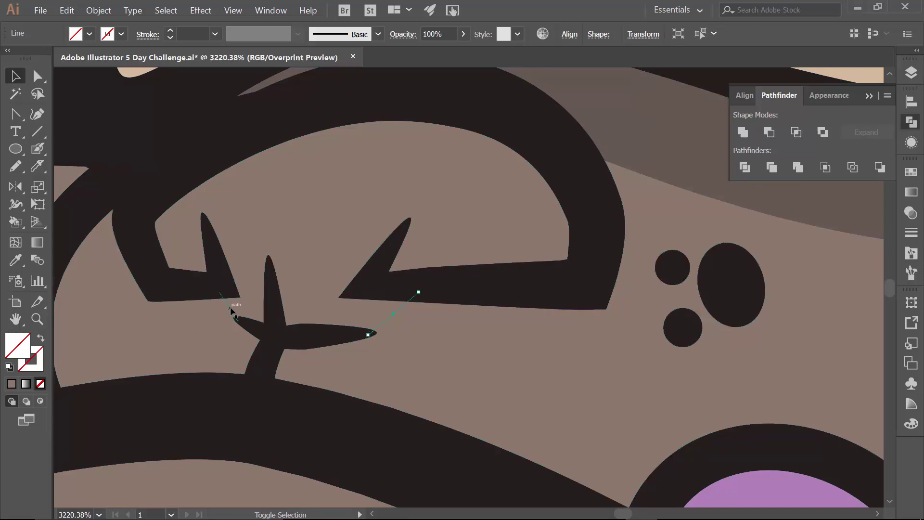
pyautogui.keyDown('shift'); pyautogui.click(230, 309); pyautogui.keyUp('shift')
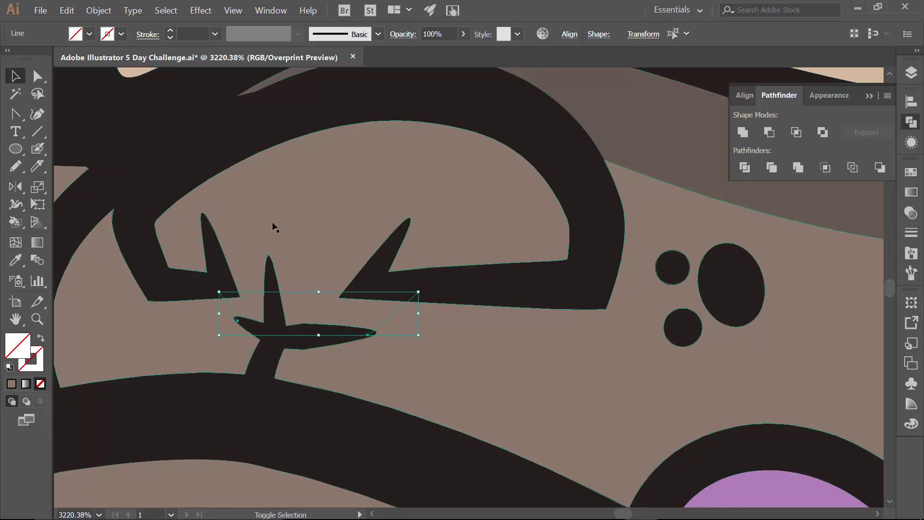
pyautogui.hotkey('ctrl', 'a')
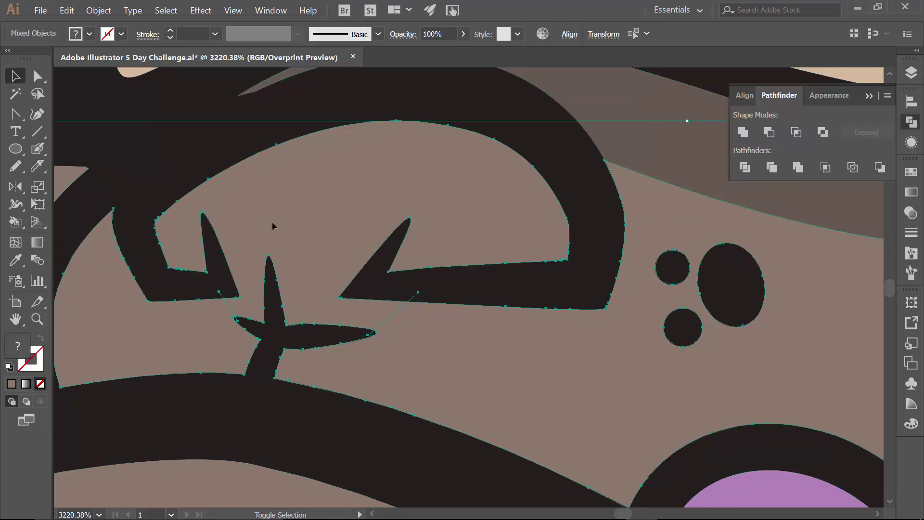
pyautogui.click(745, 168)
# - Ungroup the divided pieces and fill the area inside the nostril line dark brown
pyautogui.hotkey('ctrl', '-')
pyautogui.hotkey('ctrl', '-')
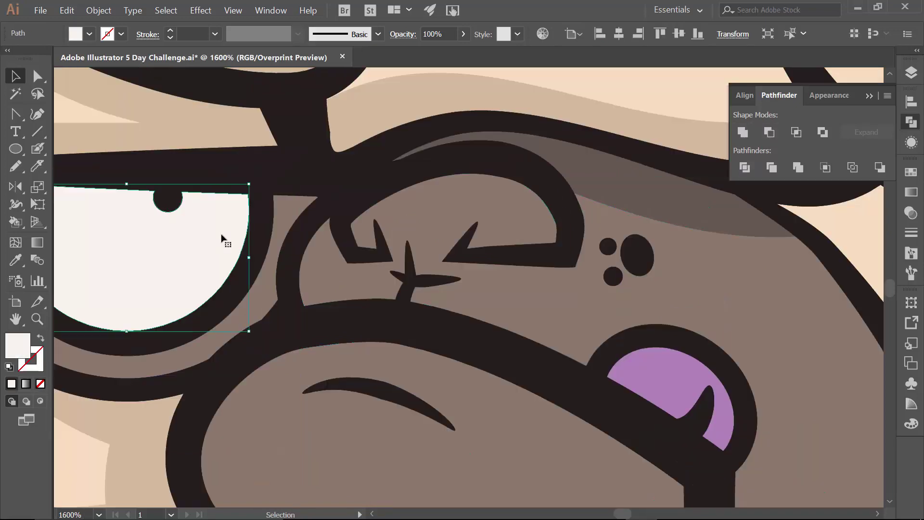
pyautogui.rightClick(456, 219)
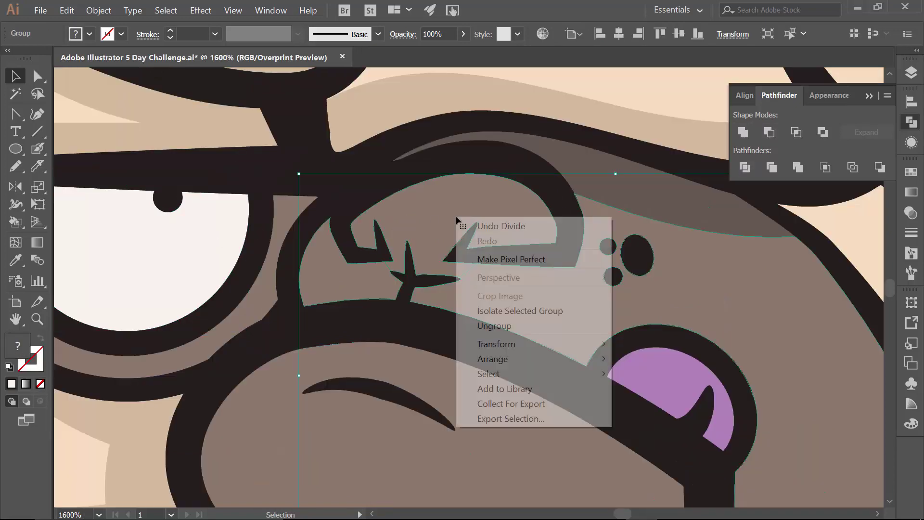
pyautogui.click(495, 326)
pyautogui.click(501, 231)
pyautogui.click(90, 33)
pyautogui.click(111, 88)
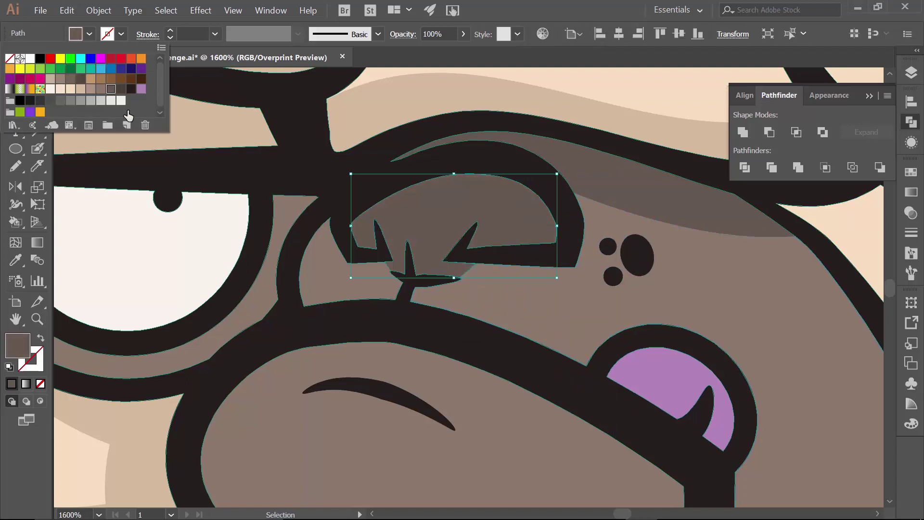
pyautogui.scroll(-5, 304, 259)
pyautogui.hscroll(4, 304, 260)
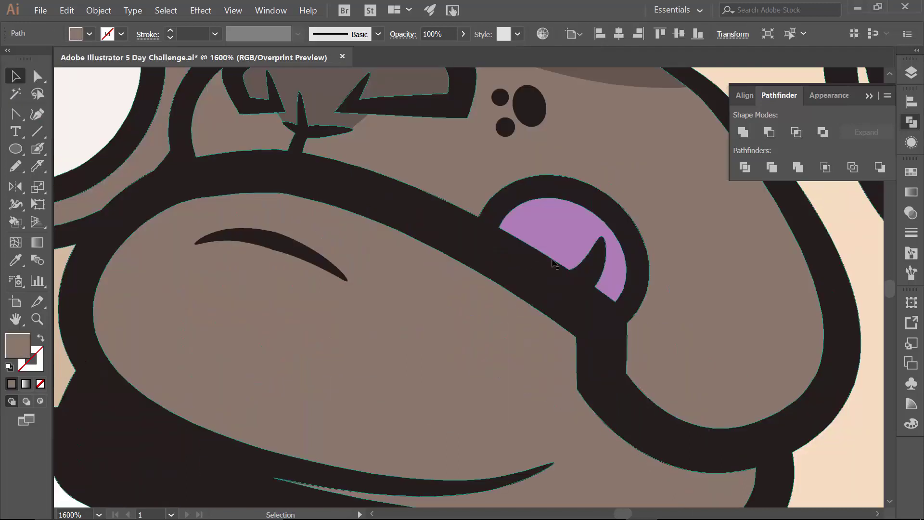
# - Knife-cut the muzzle shape into a crescent along the outline right of the tongue
pyautogui.click(661, 200)
pyautogui.click(37, 165)
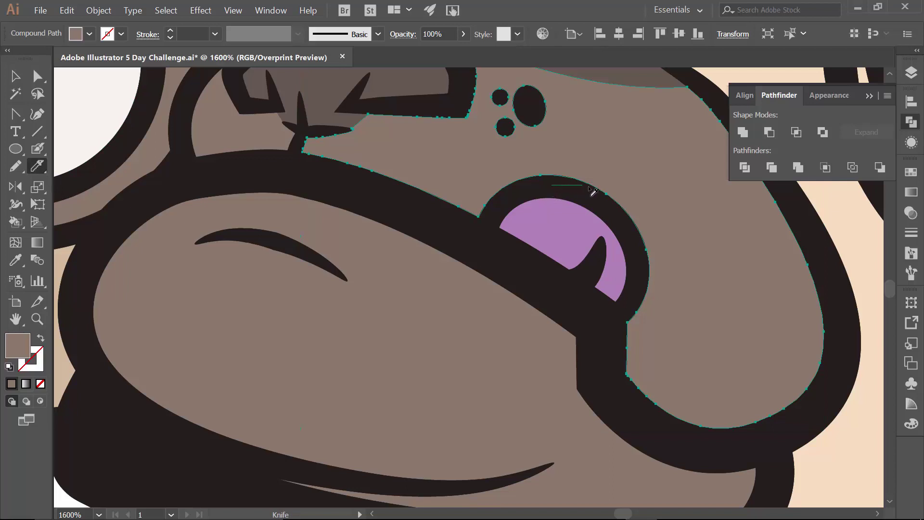
pyautogui.moveTo(589, 188)
pyautogui.mouseDown()
pyautogui.moveTo(658, 222)
pyautogui.moveTo(677, 258)
pyautogui.mouseUp()
pyautogui.moveTo(648, 345); pyautogui.dragTo(616, 358)
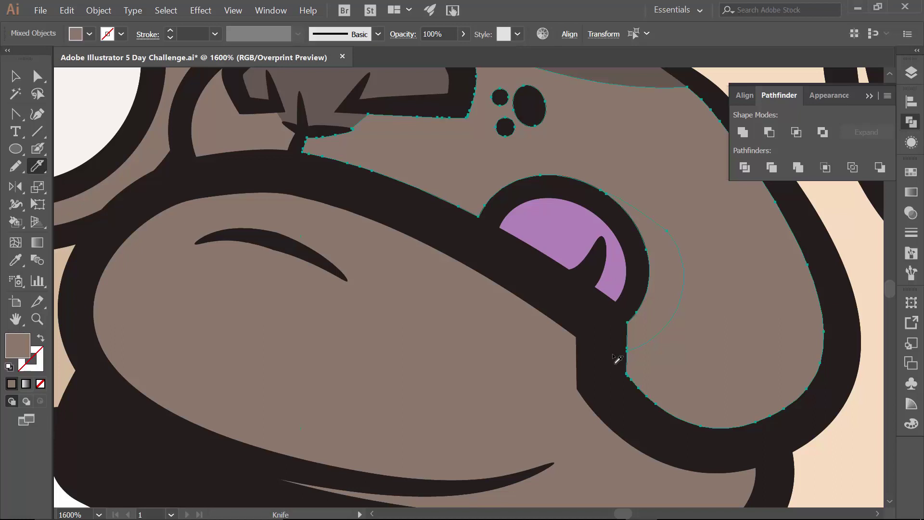
pyautogui.keyDown('ctrl'); pyautogui.click(679, 231); pyautogui.keyUp('ctrl')
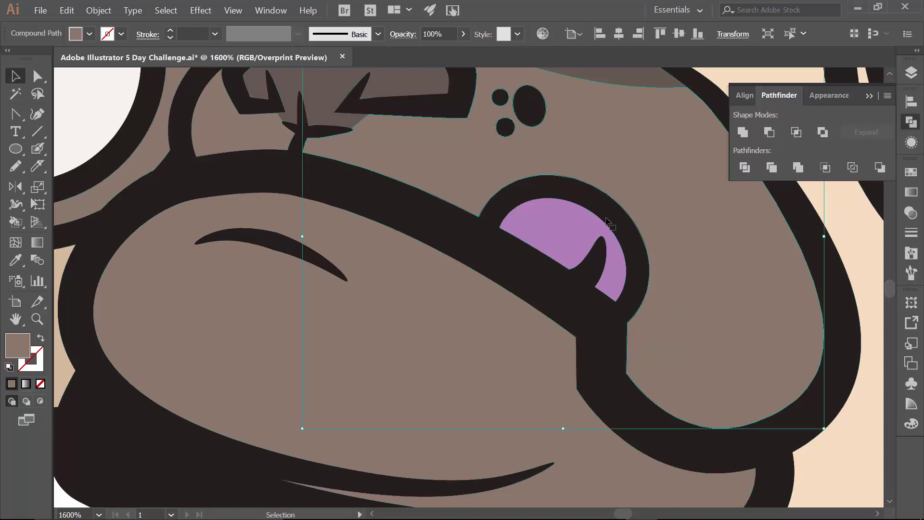
pyautogui.click(34, 168)
pyautogui.moveTo(611, 206)
pyautogui.mouseDown()
pyautogui.moveTo(667, 263)
pyautogui.moveTo(678, 308)
pyautogui.moveTo(639, 360)
pyautogui.moveTo(611, 383)
pyautogui.mouseUp()
pyautogui.press('v')
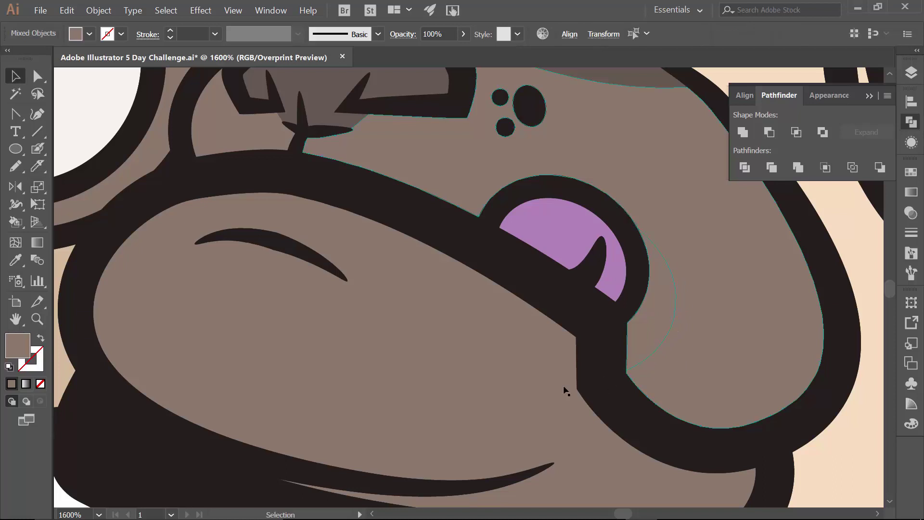
# - Fill the small crescent beside the tongue dark brown
pyautogui.click(660, 318)
pyautogui.click(659, 314)
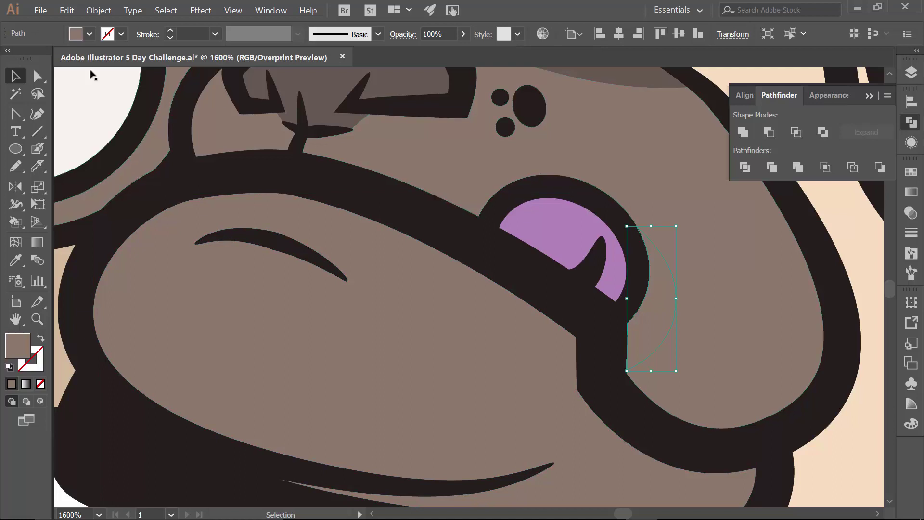
pyautogui.click(90, 33)
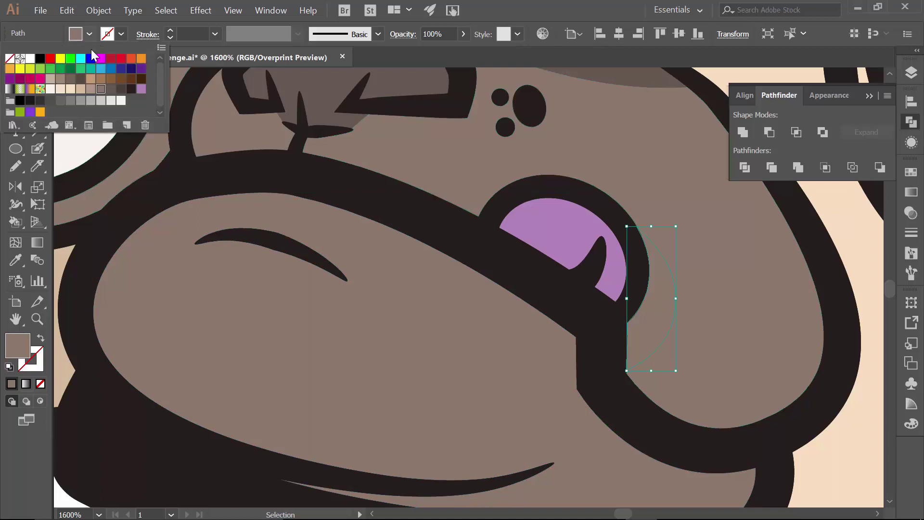
pyautogui.click(110, 89)
pyautogui.click(431, 321)
pyautogui.click(429, 320)
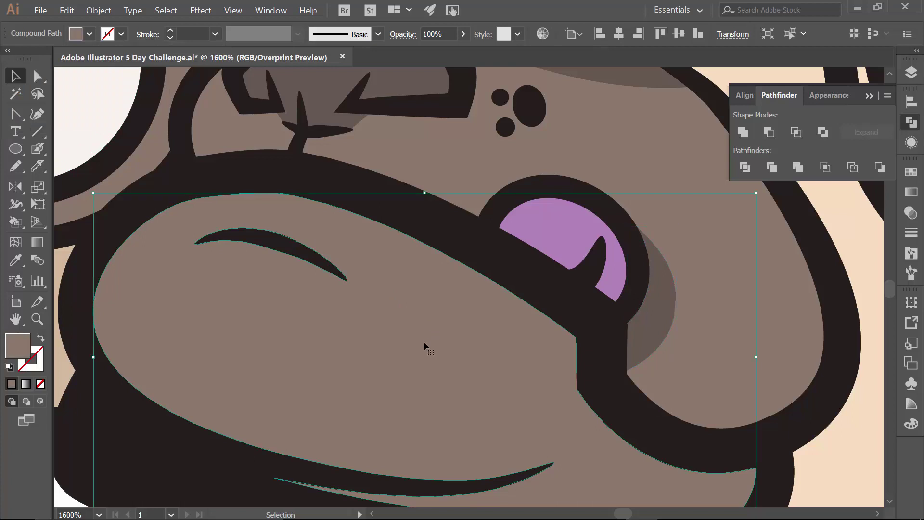
pyautogui.moveTo(423, 346); pyautogui.dragTo(434, 303)
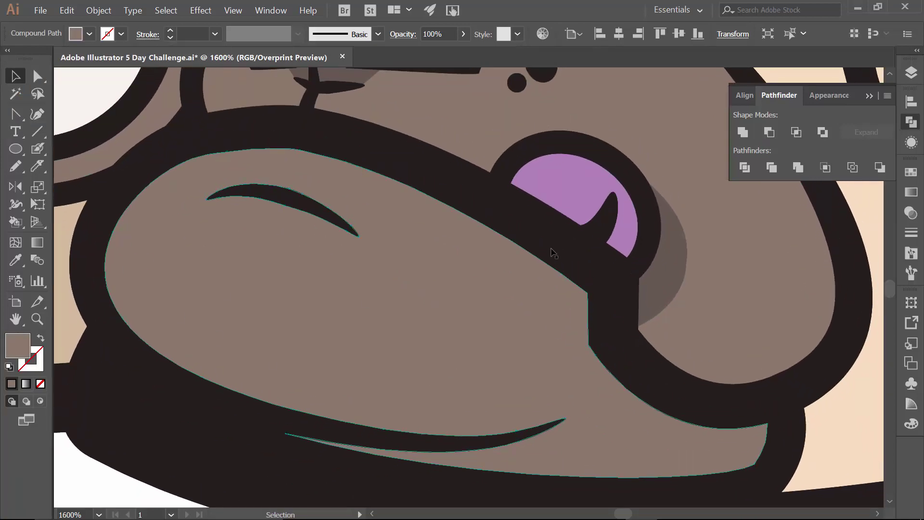
pyautogui.hotkey('ctrl', 'shift', 'a')
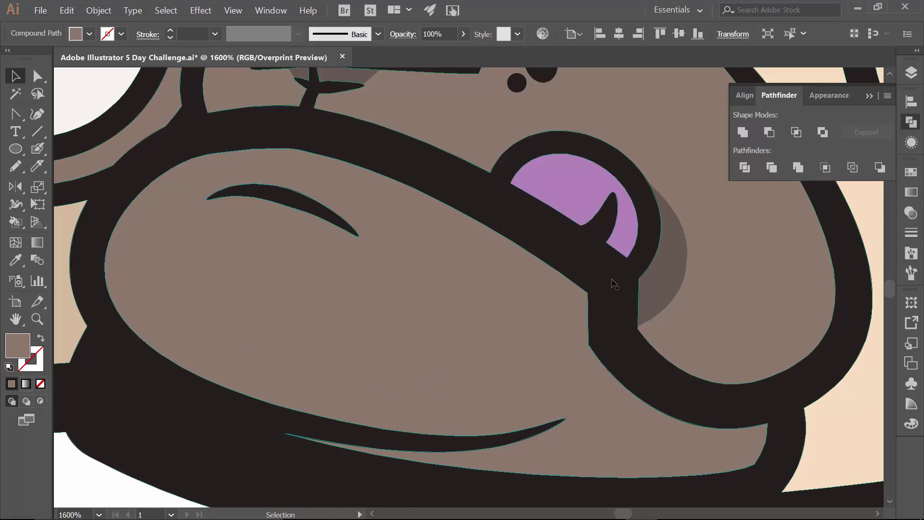
# - Draw an unfilled circle over the muzzle, Scissors-cut it, and delete its top segment
pyautogui.hotkey('ctrl', '-')
pyautogui.hotkey('ctrl', '-')
pyautogui.hotkey('ctrl', '-')
pyautogui.moveTo(16, 148); pyautogui.dragTo(56, 189)
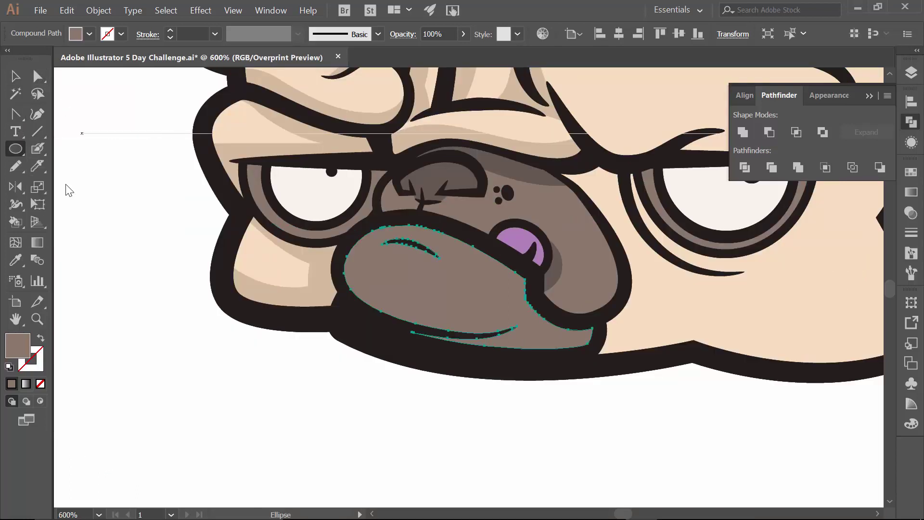
pyautogui.click(90, 35)
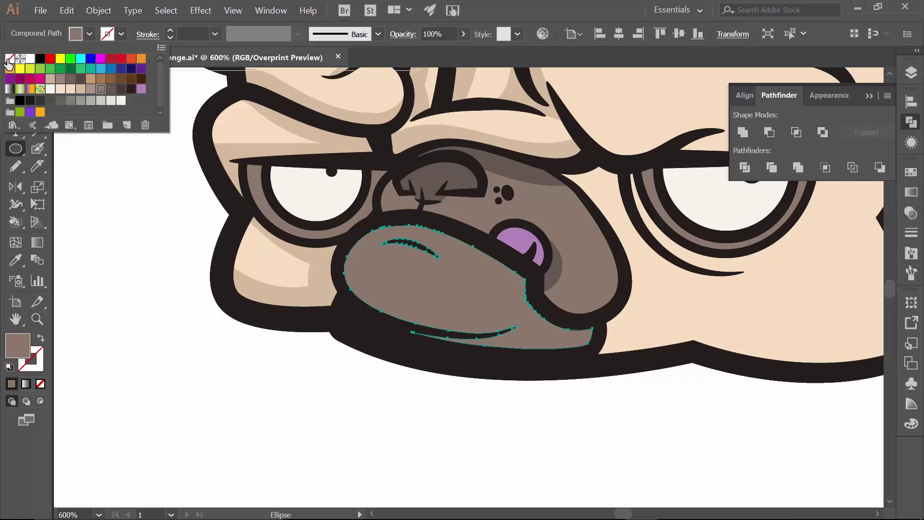
pyautogui.click(9, 59)
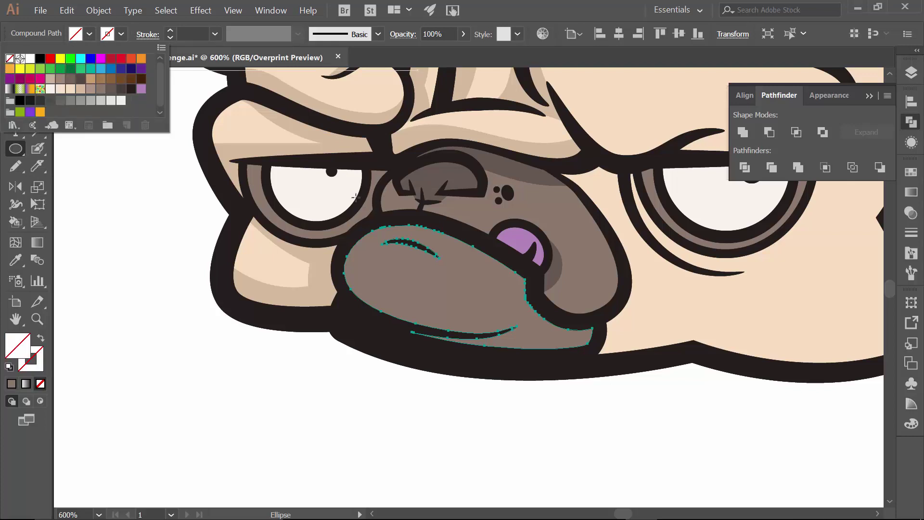
pyautogui.press('Escape')
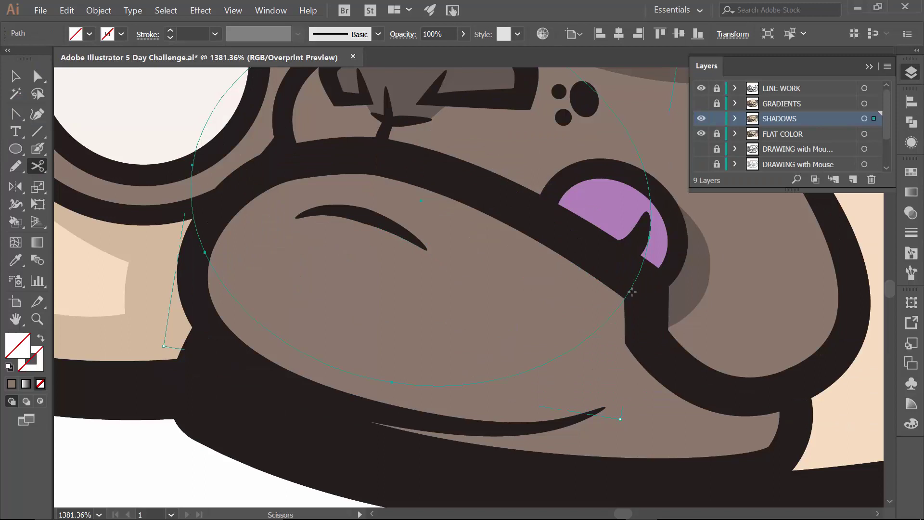
pyautogui.click(630, 291)
pyautogui.press('v')
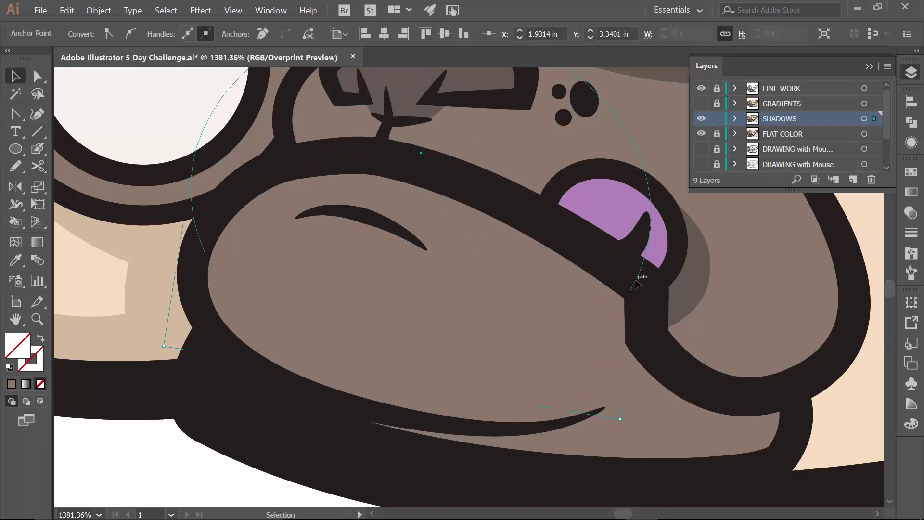
pyautogui.click(636, 284)
pyautogui.press('Delete')
# - Select the remaining arc with the muzzle shape and split them with Pathfinder Divide
pyautogui.click(426, 457)
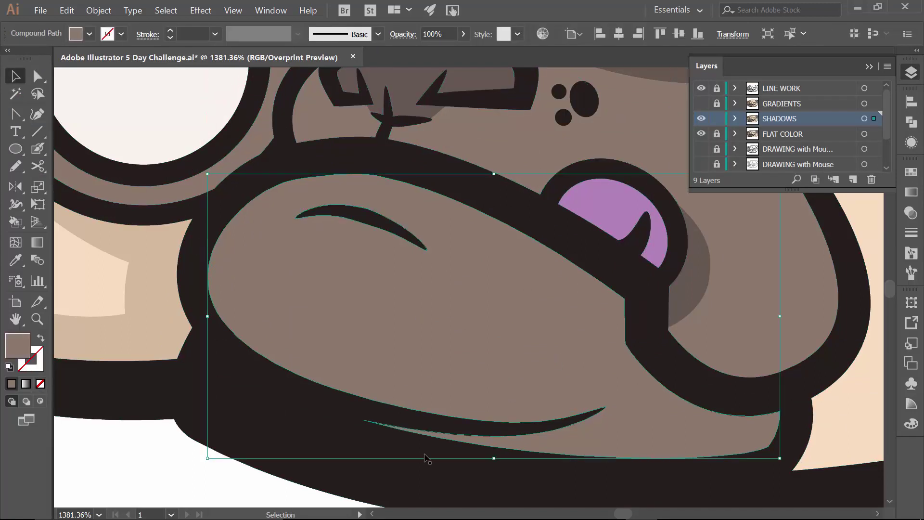
pyautogui.click(117, 455)
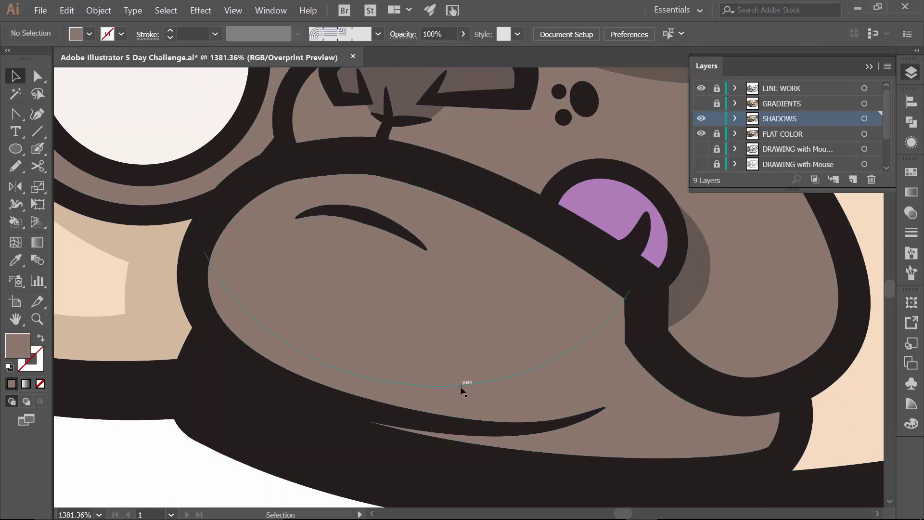
pyautogui.click(460, 387)
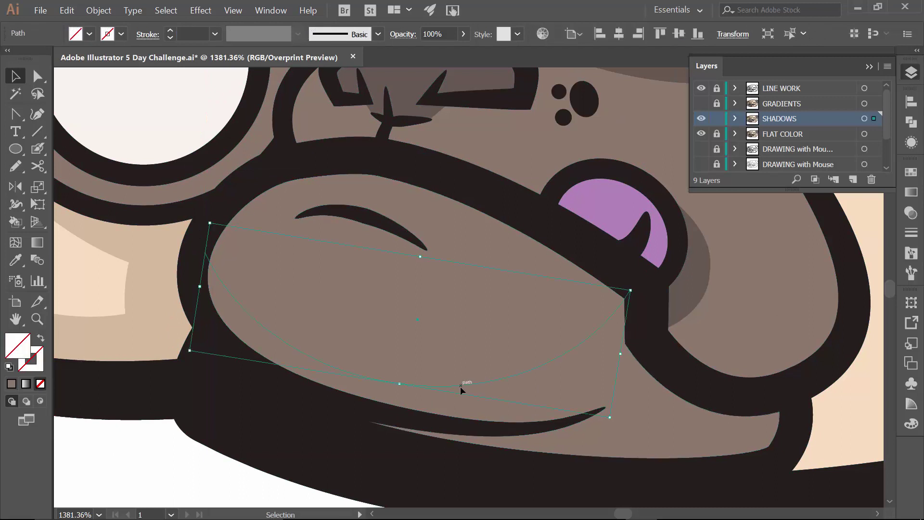
pyautogui.keyDown('shift'); pyautogui.click(439, 212); pyautogui.keyUp('shift')
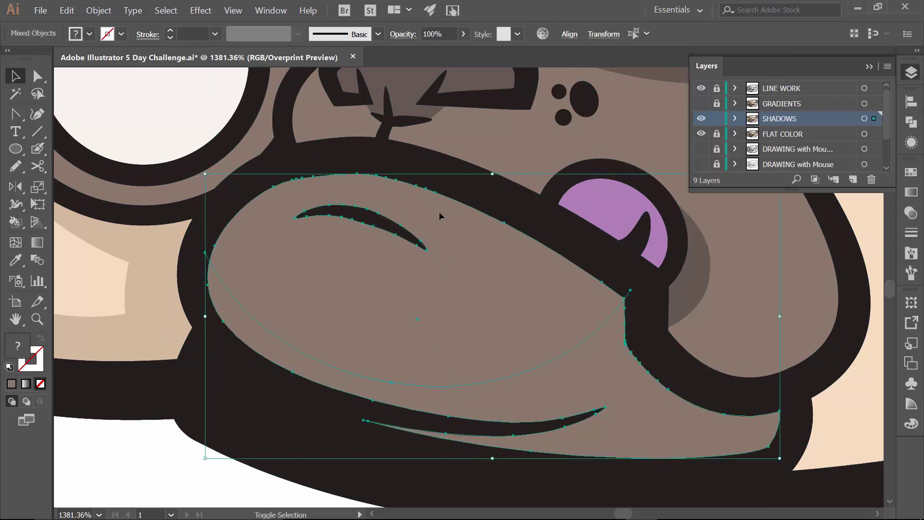
pyautogui.click(911, 123)
pyautogui.click(911, 123)
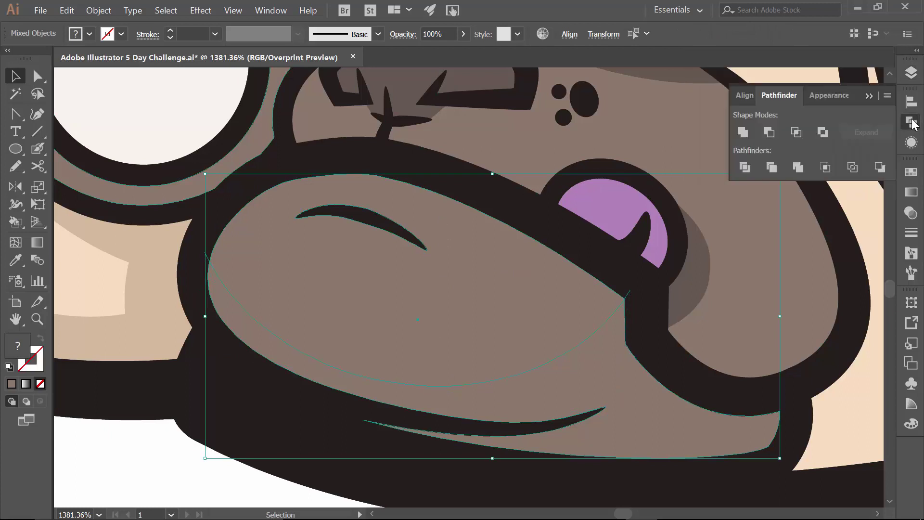
pyautogui.click(744, 172)
# - Ungroup the divided muzzle and fill its lower half darker brown
pyautogui.click(160, 449)
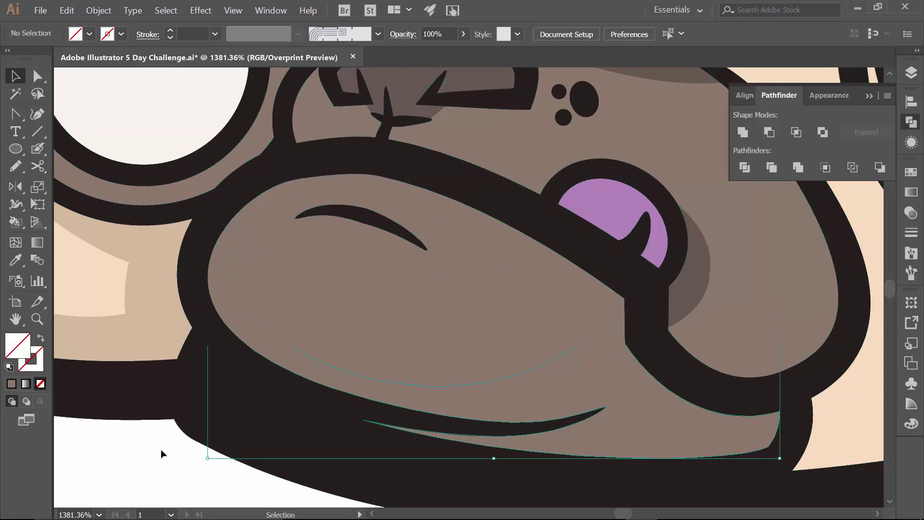
pyautogui.rightClick(268, 338)
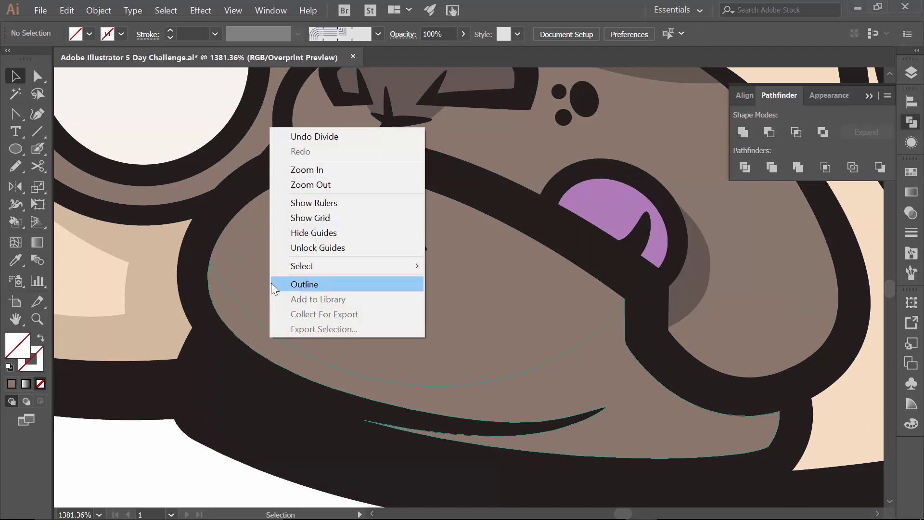
pyautogui.click(250, 313)
pyautogui.rightClick(254, 306)
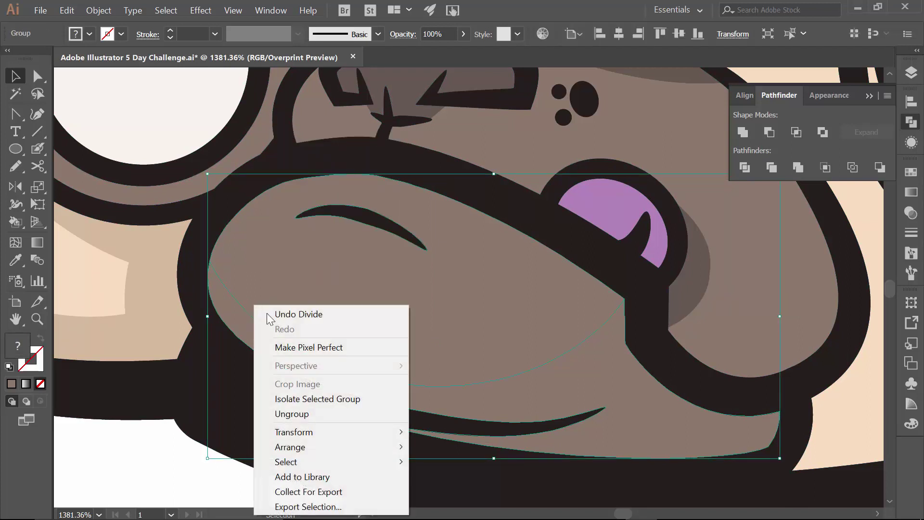
pyautogui.click(293, 413)
pyautogui.click(174, 479)
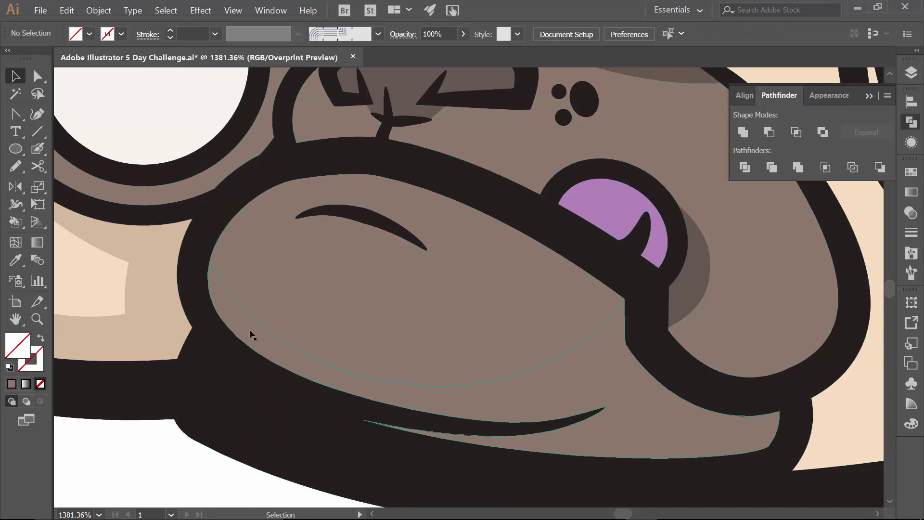
pyautogui.click(250, 330)
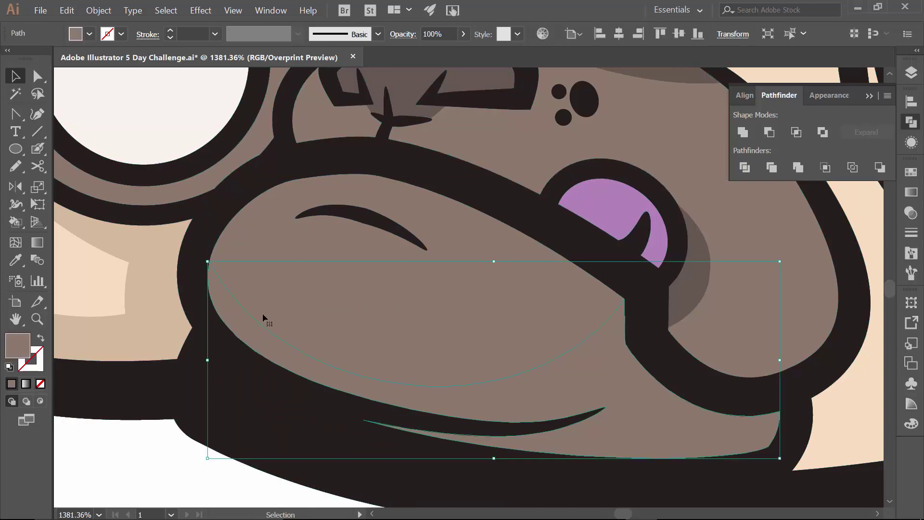
pyautogui.click(90, 34)
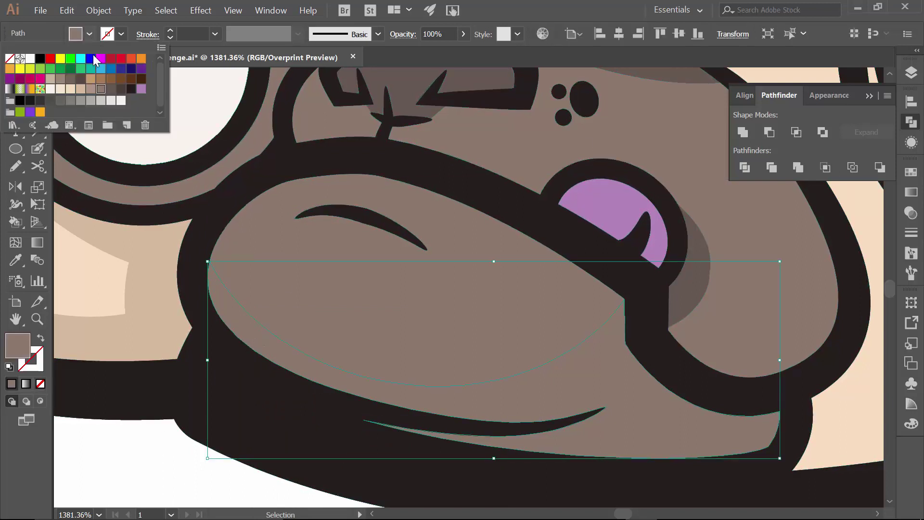
pyautogui.click(110, 89)
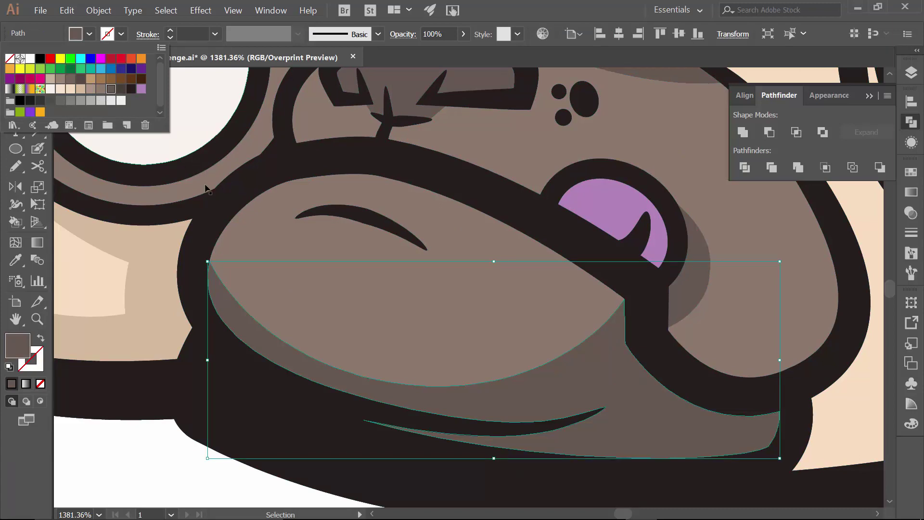
pyautogui.press('Escape')
pyautogui.press('a')
pyautogui.hotkey('ctrl', '0')
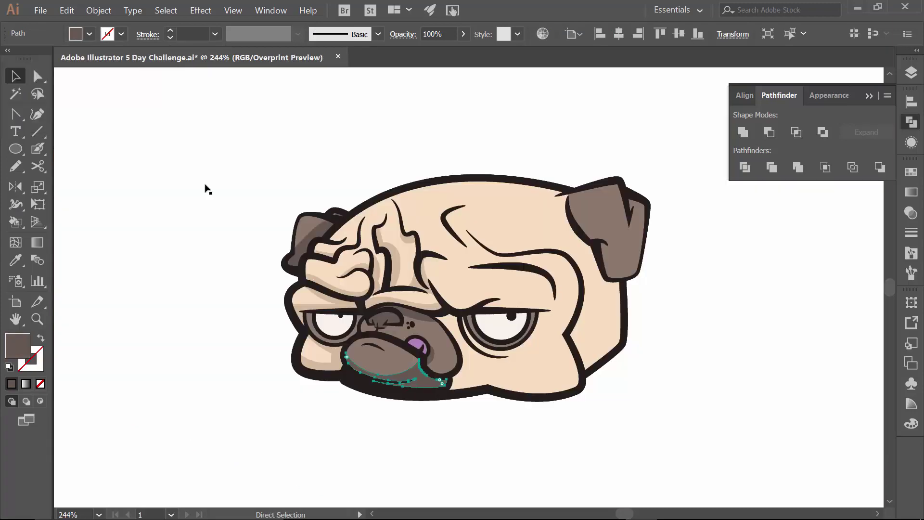
pyautogui.hotkey('ctrl', '=')
pyautogui.hotkey('ctrl', '=')
# - Knife-cut the face from beside the right eye to the jaw and fill the lower piece darker beige
pyautogui.press('v')
pyautogui.click(418, 362)
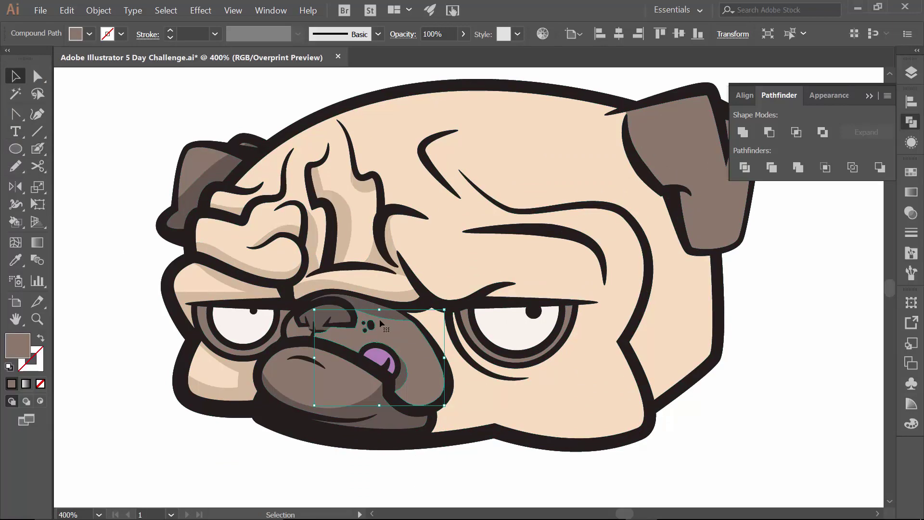
pyautogui.click(39, 166)
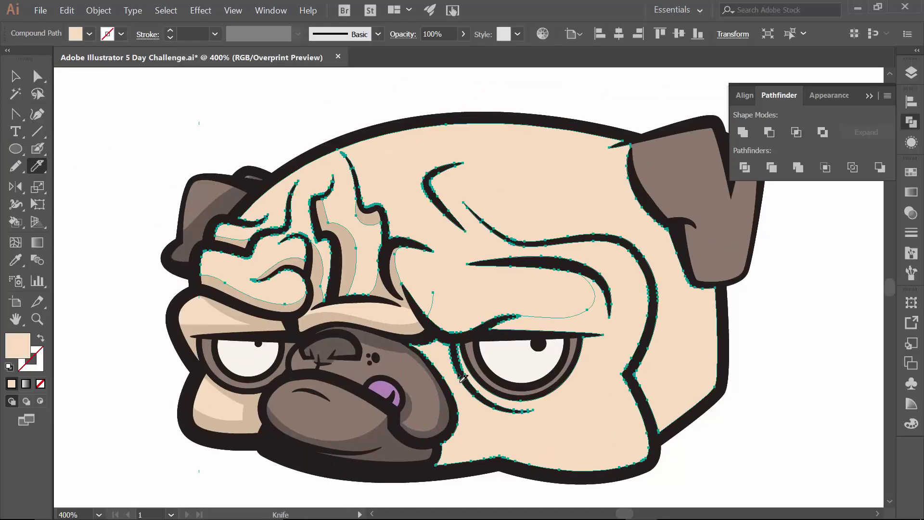
pyautogui.moveTo(466, 381)
pyautogui.mouseDown()
pyautogui.moveTo(508, 423)
pyautogui.moveTo(591, 441)
pyautogui.moveTo(641, 419)
pyautogui.moveTo(644, 406)
pyautogui.moveTo(644, 482)
pyautogui.mouseUp()
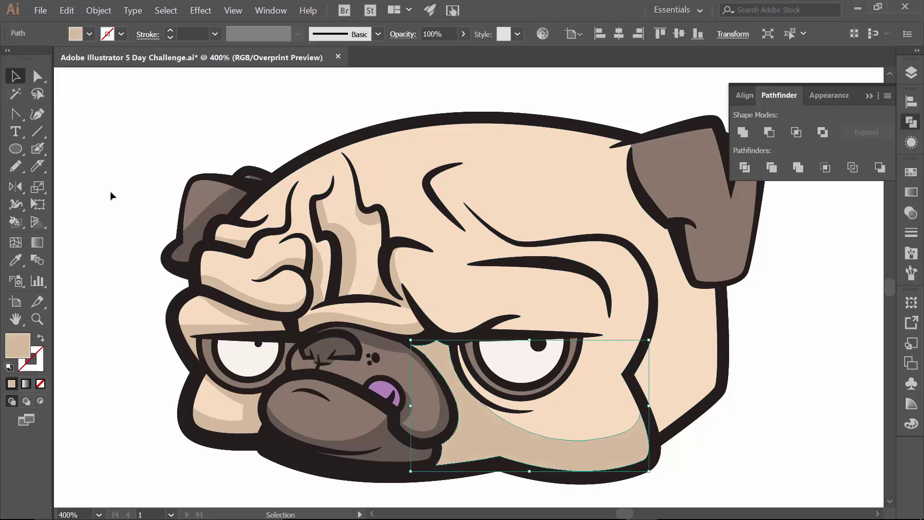
pyautogui.click(111, 195)
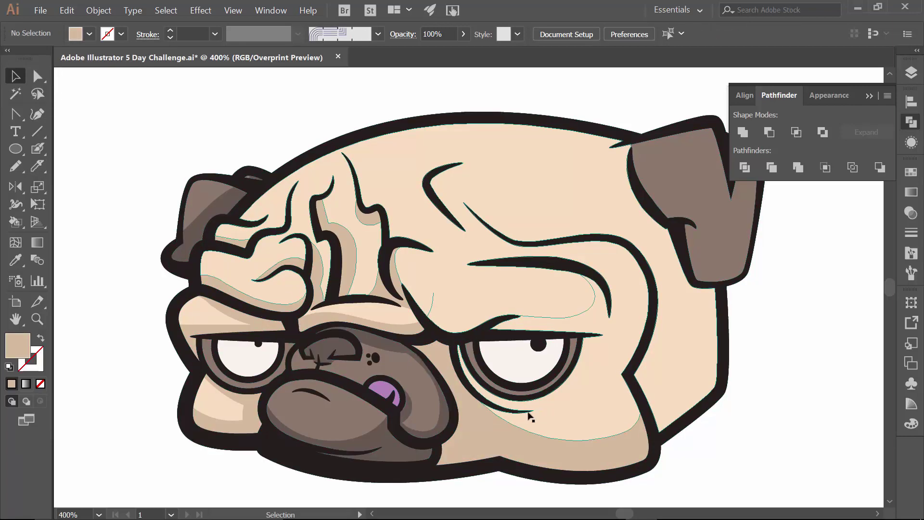
# - Draw an unfilled circle around the pug's right eye and zoom in on it
pyautogui.click(15, 149)
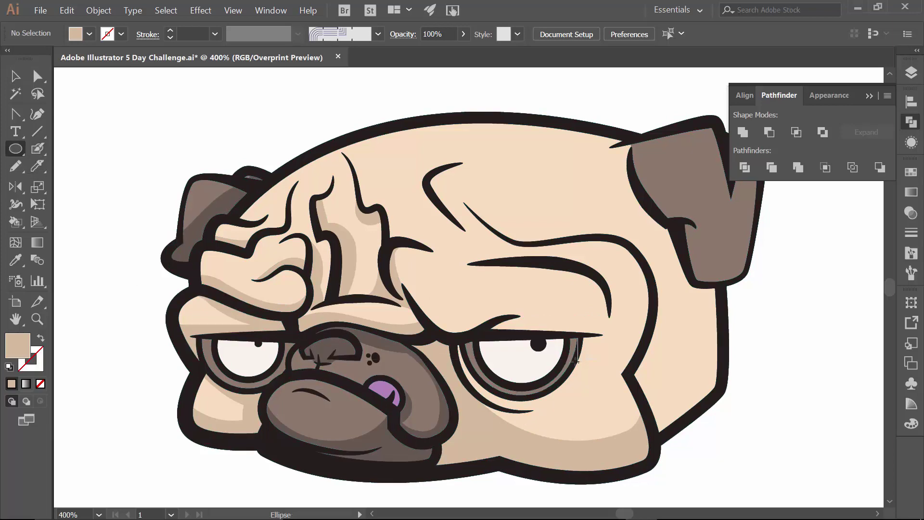
pyautogui.moveTo(510, 330); pyautogui.dragTo(553, 412)
pyautogui.press('/')
pyautogui.press('v')
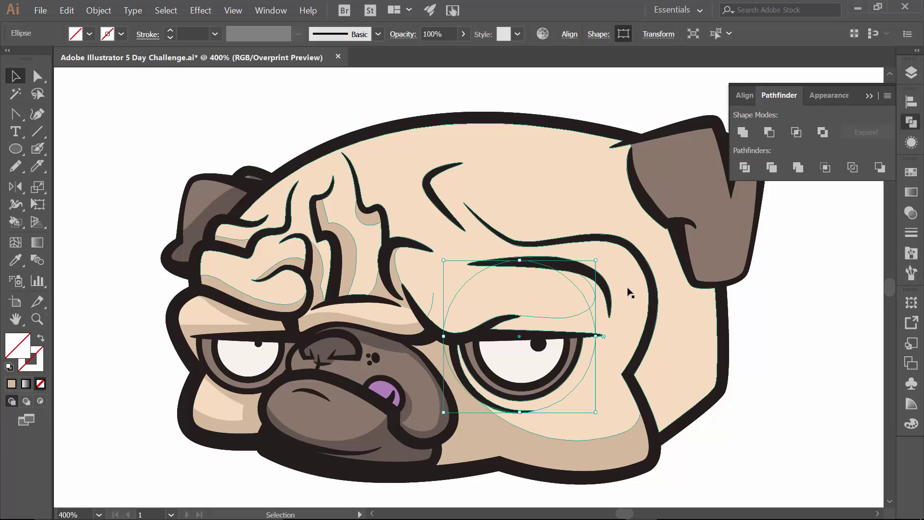
pyautogui.press('z')
pyautogui.moveTo(413, 264); pyautogui.dragTo(635, 431)
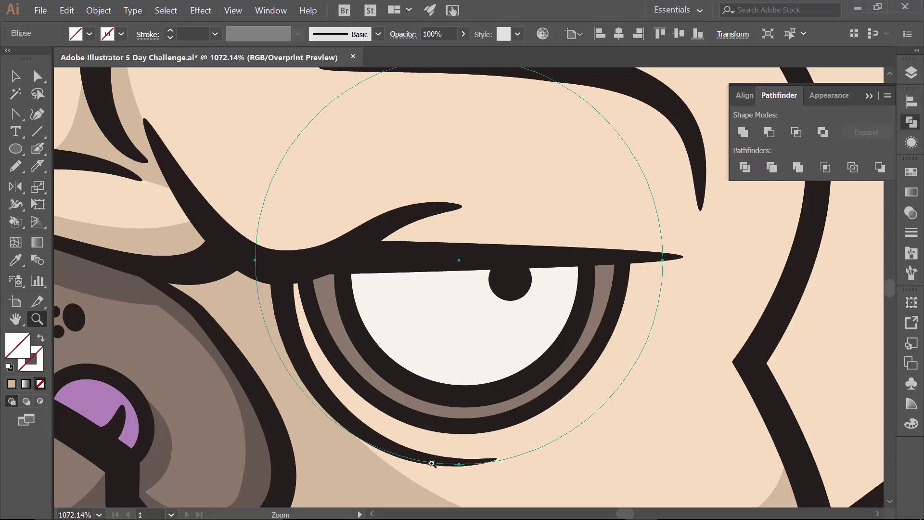
# - Trim the circle to a quarter arc beneath the eye, then select it with the face shape
pyautogui.press('c')
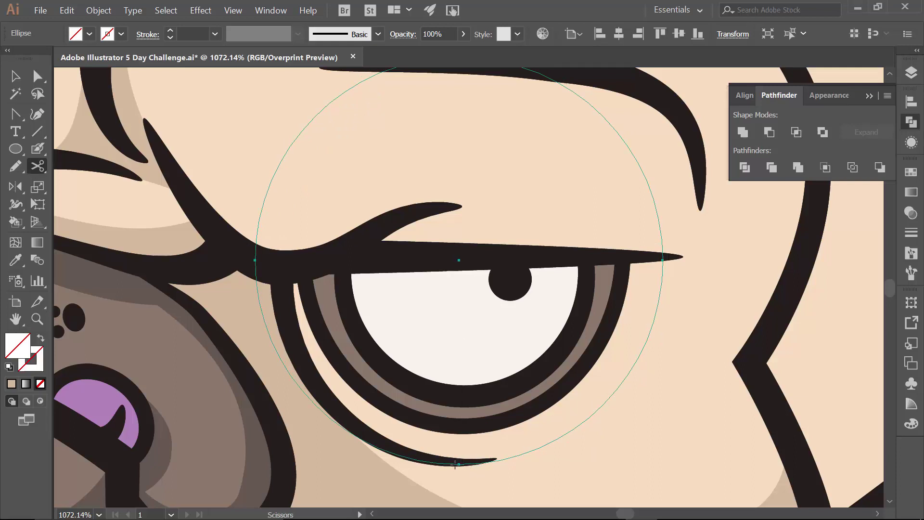
pyautogui.click(459, 465)
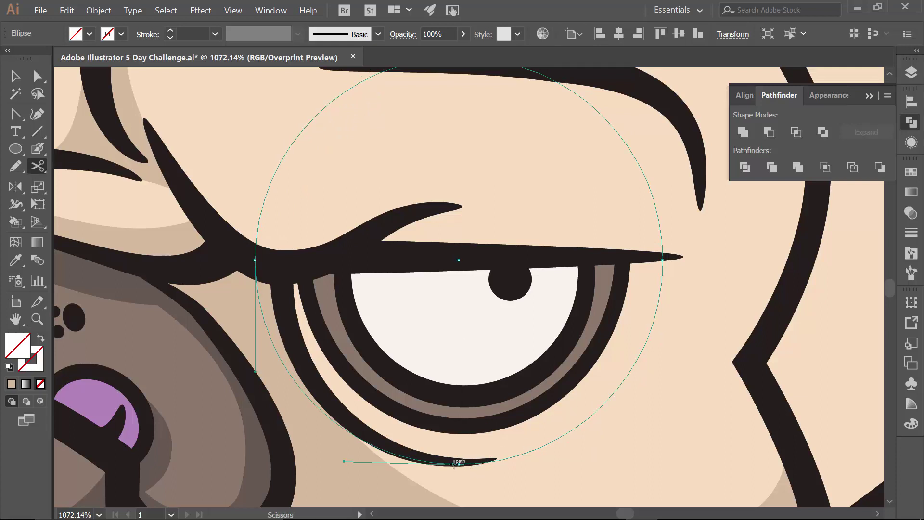
pyautogui.click(663, 256)
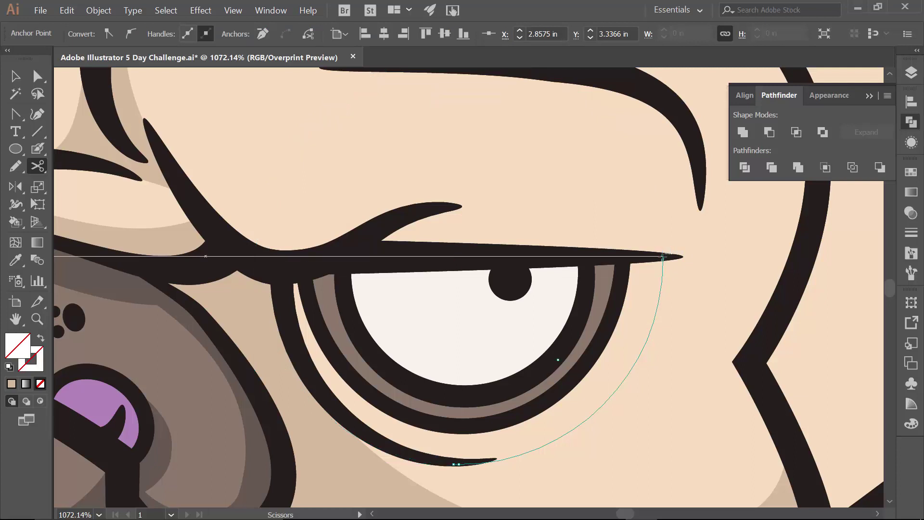
pyautogui.press('v')
pyautogui.click(662, 243)
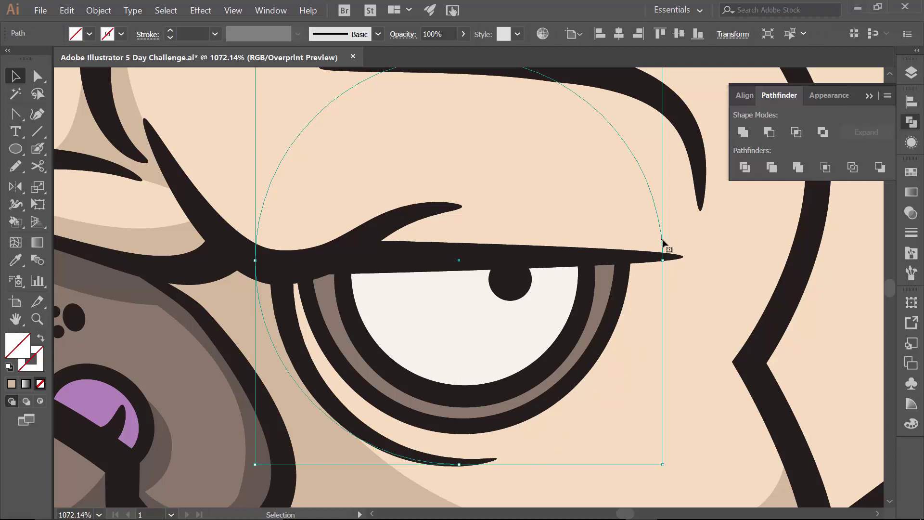
pyautogui.press('Delete')
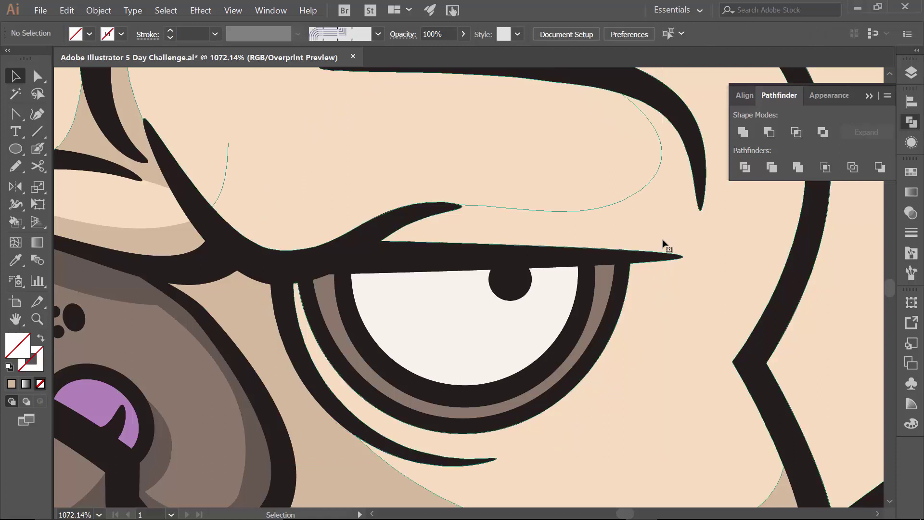
pyautogui.click(654, 322)
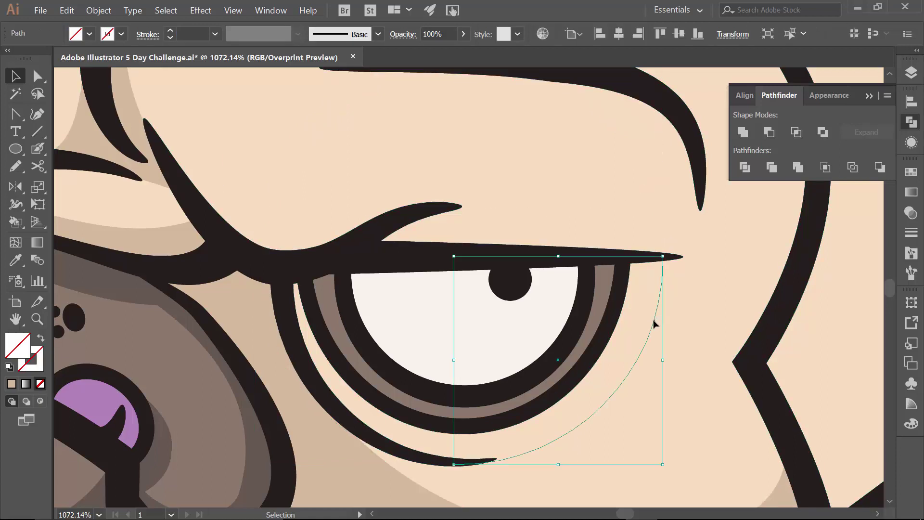
pyautogui.press('shift')
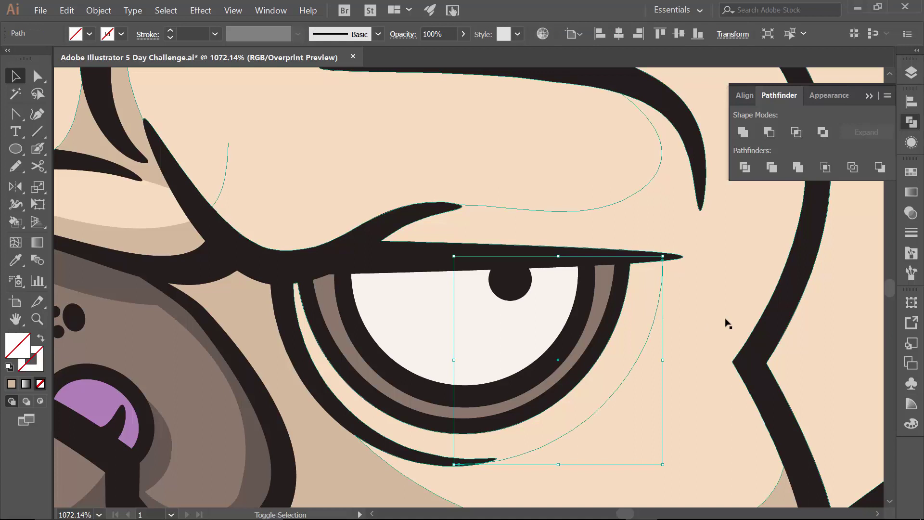
pyautogui.keyDown('shift'); pyautogui.click(726, 322); pyautogui.keyUp('shift')
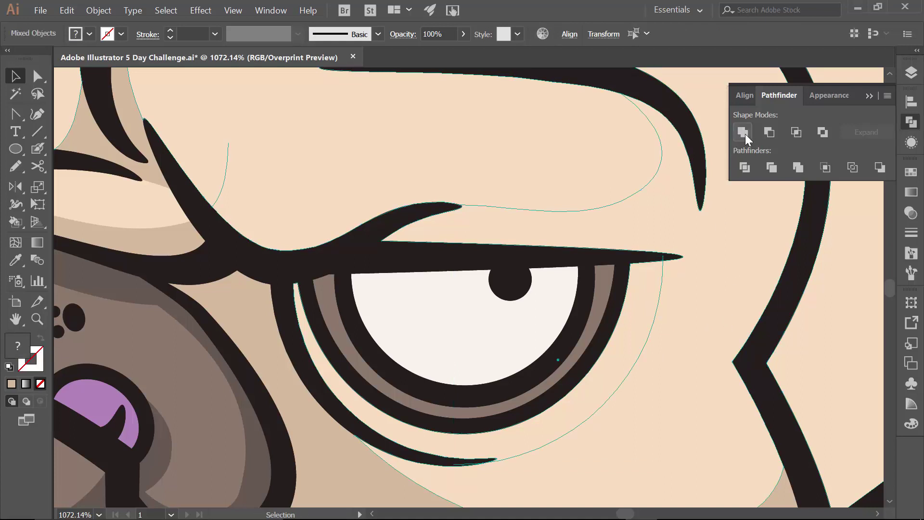
# - Divide the face along the eye arc with Pathfinder and ungroup the resulting pieces
pyautogui.click(745, 168)
pyautogui.scroll(-3, 481, 289)
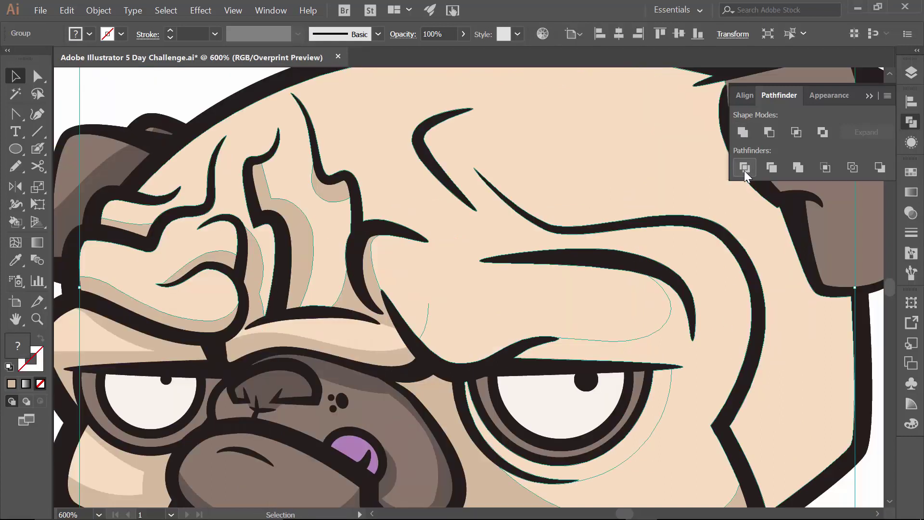
pyautogui.scroll(2, 481, 288)
pyautogui.moveTo(769, 350); pyautogui.dragTo(773, 346)
pyautogui.click(773, 347)
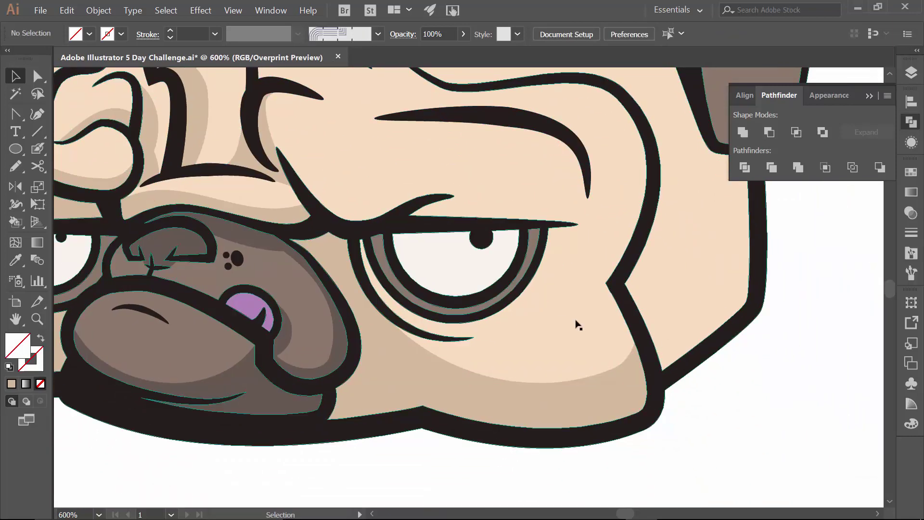
pyautogui.rightClick(525, 312)
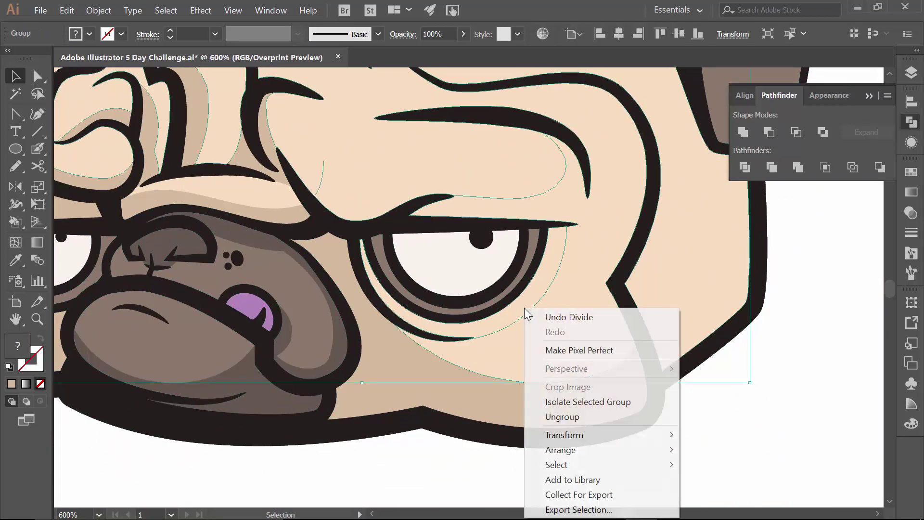
pyautogui.click(563, 419)
pyautogui.click(529, 461)
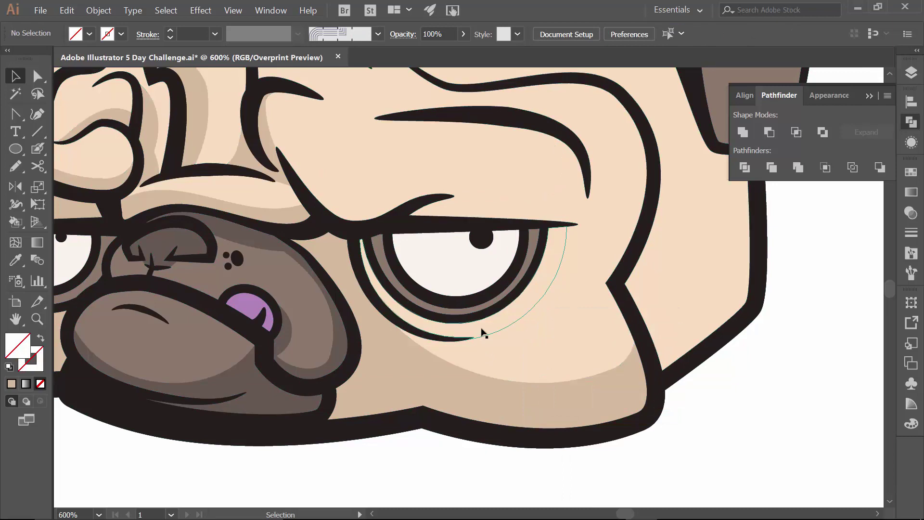
# - Fill the crescent under the right eye with a darker beige swatch
pyautogui.click(481, 331)
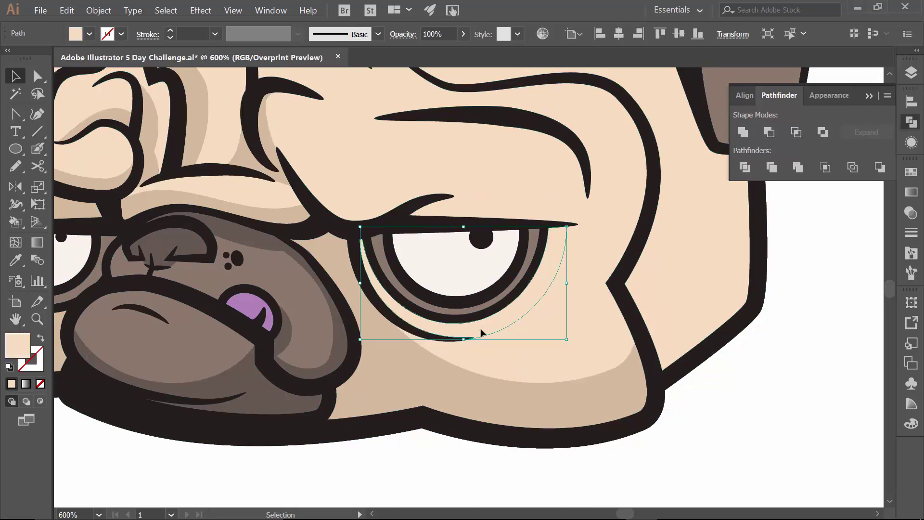
pyautogui.click(91, 32)
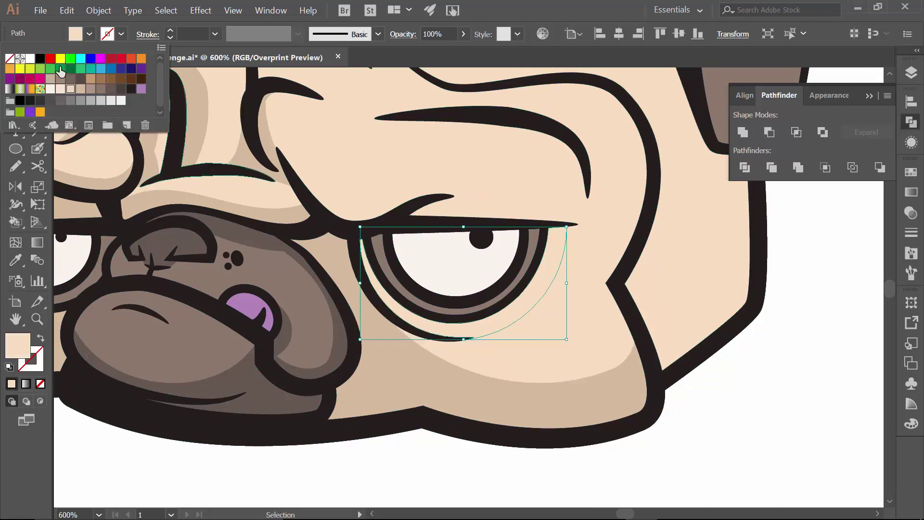
pyautogui.click(80, 89)
pyautogui.click(711, 386)
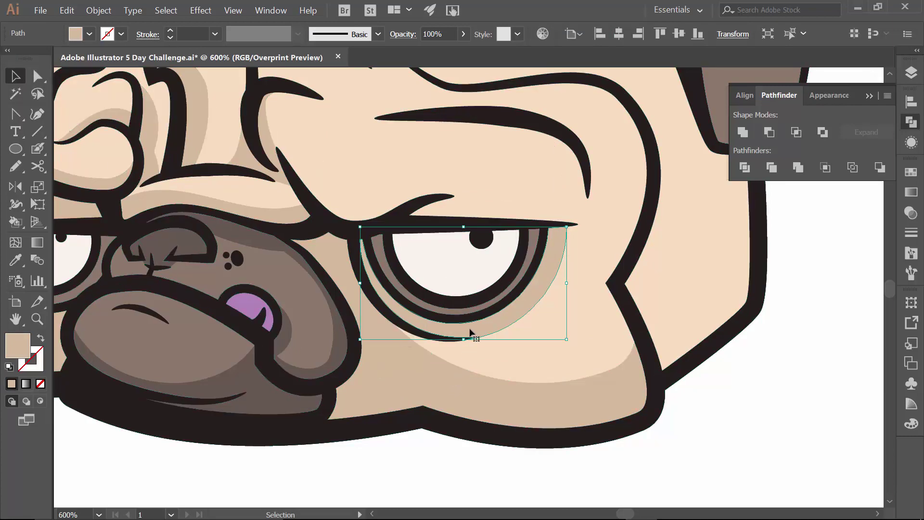
pyautogui.click(477, 503)
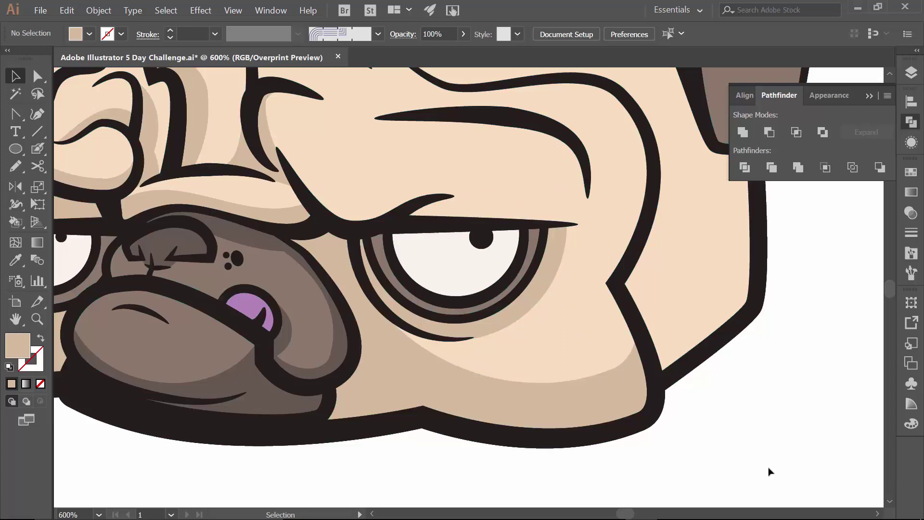
pyautogui.click(544, 276)
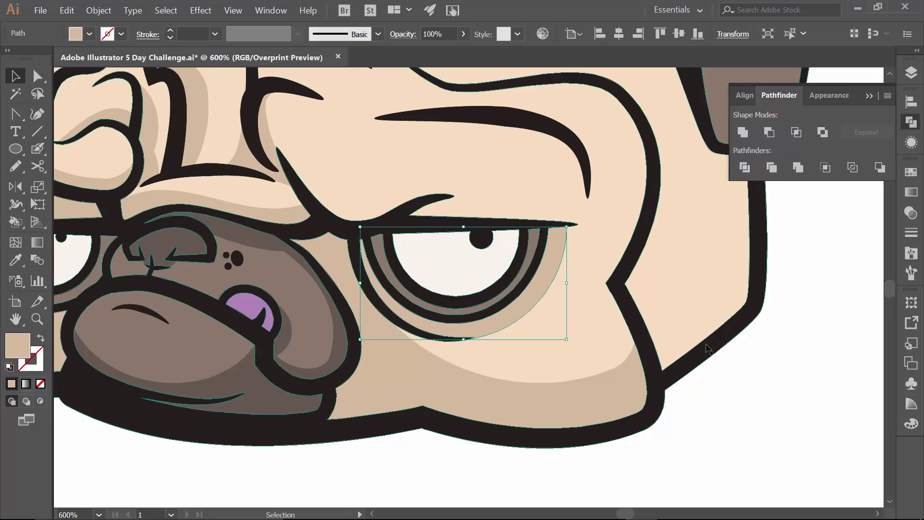
# - Knife-cut the skin shape at the eyebrow tip and delete the cut-off piece
pyautogui.scroll(2, 626, 298)
pyautogui.hscroll(-3, 625, 298)
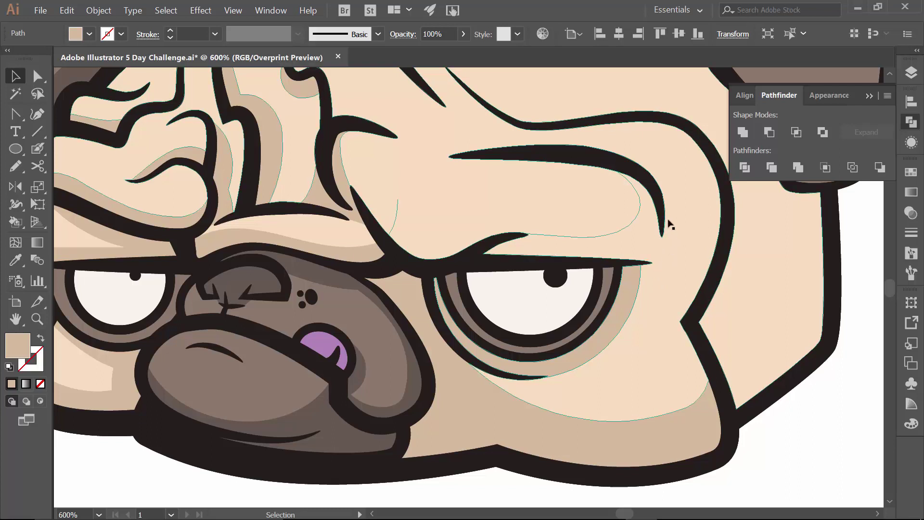
pyautogui.click(677, 246)
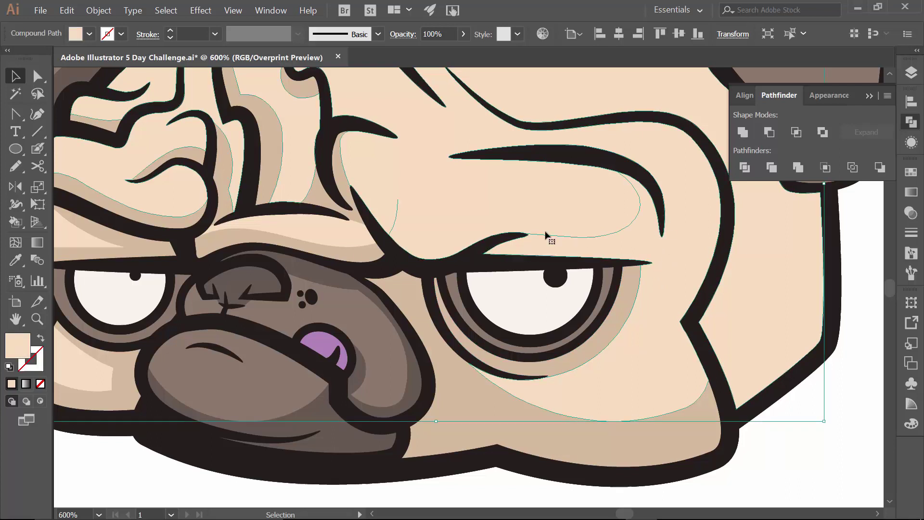
pyautogui.moveTo(37, 163); pyautogui.dragTo(89, 201)
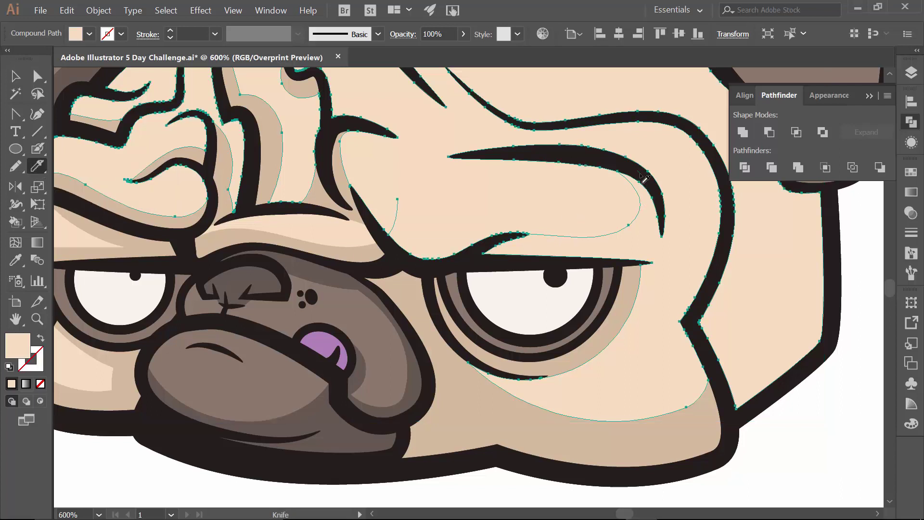
pyautogui.moveTo(639, 172)
pyautogui.mouseDown()
pyautogui.moveTo(662, 223)
pyautogui.moveTo(655, 266)
pyautogui.mouseUp()
pyautogui.press('v')
pyautogui.click(520, 204)
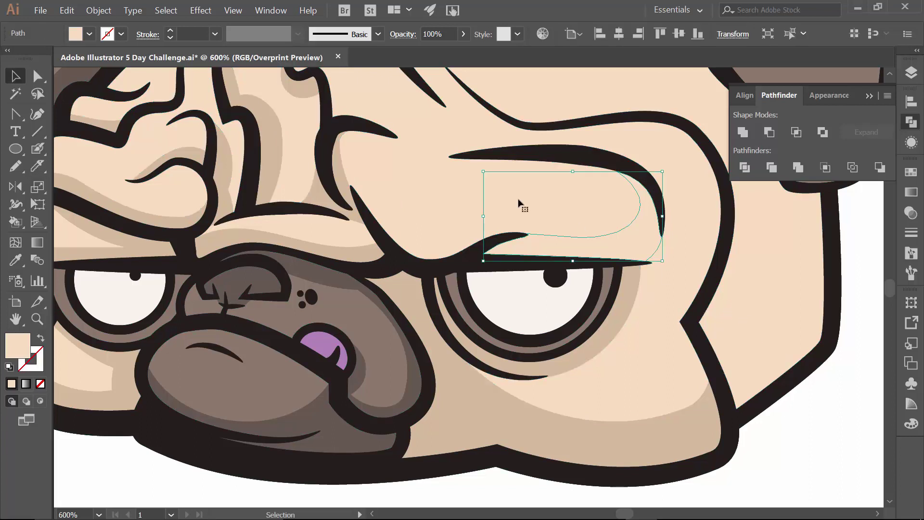
pyautogui.press('Delete')
# - Cut the skin along the brow outline and fill the brow piece with darker tan
pyautogui.click(404, 240)
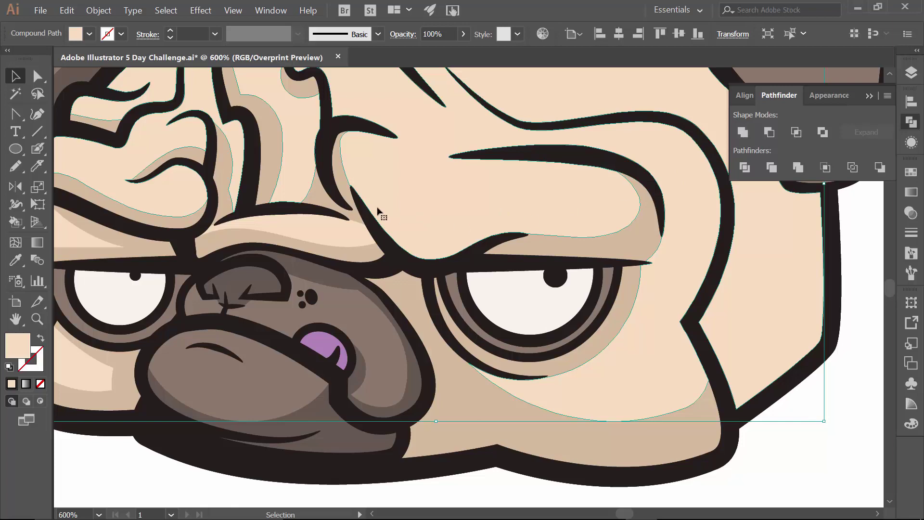
pyautogui.click(837, 414)
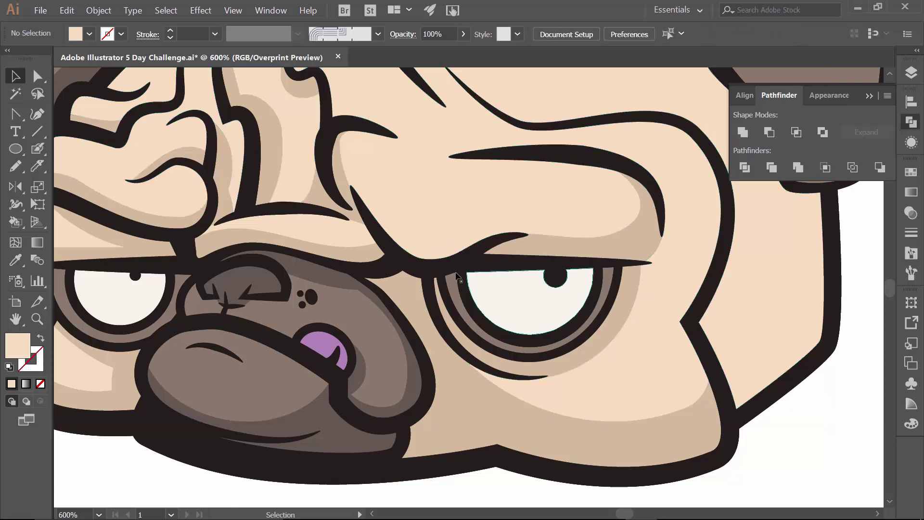
pyautogui.click(427, 213)
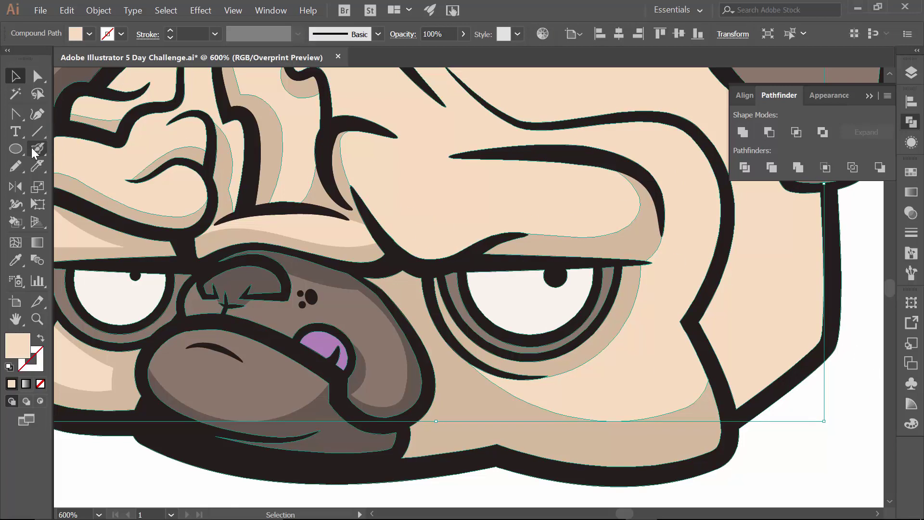
pyautogui.click(38, 166)
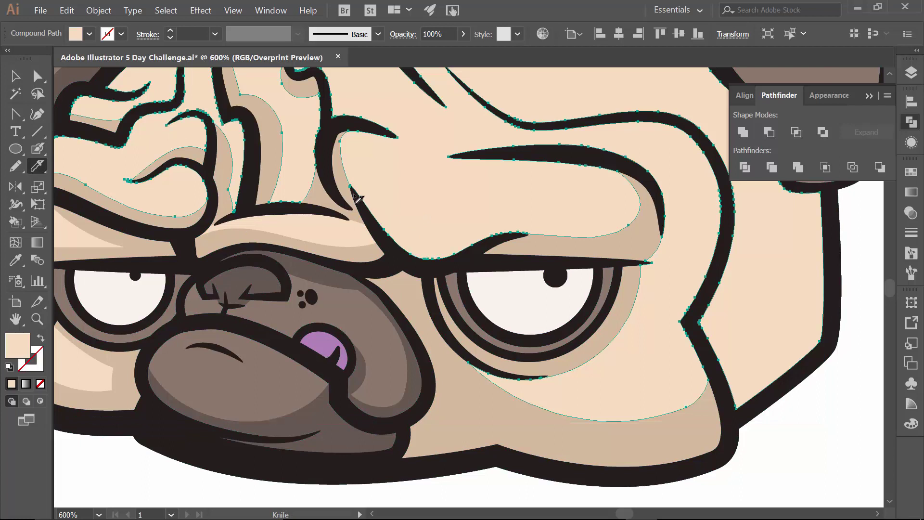
pyautogui.moveTo(354, 195)
pyautogui.mouseDown()
pyautogui.moveTo(410, 246)
pyautogui.moveTo(433, 251)
pyautogui.moveTo(503, 240)
pyautogui.mouseUp()
pyautogui.press('v')
pyautogui.click(462, 488)
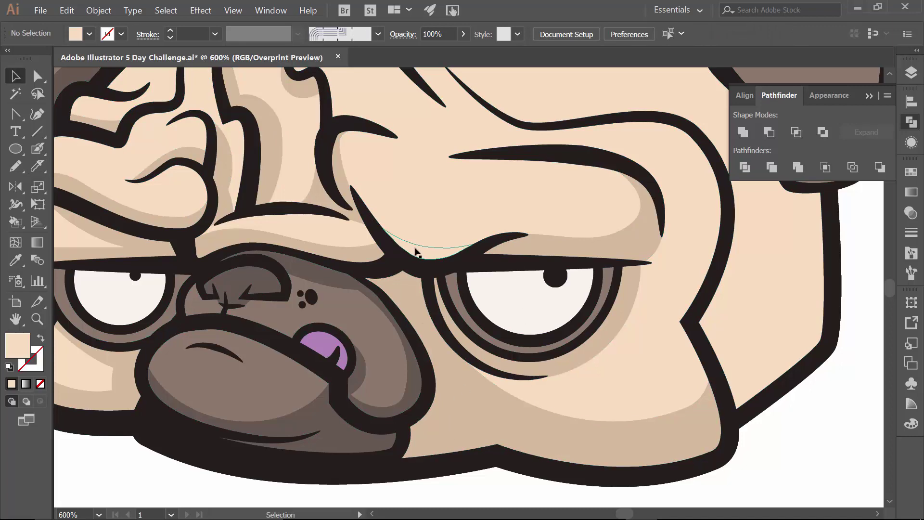
pyautogui.click(417, 253)
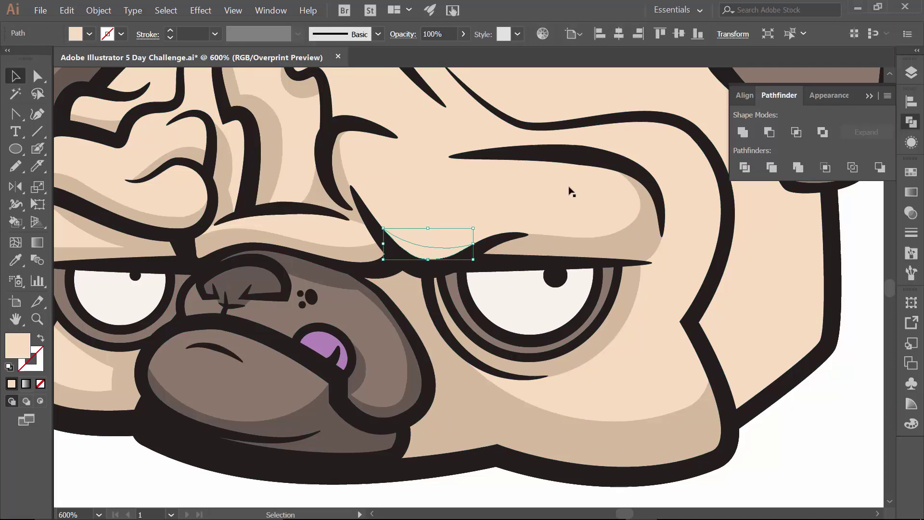
pyautogui.click(89, 35)
pyautogui.click(80, 85)
# - Cut across the brow skin shape again with the Knife, then view the whole head
pyautogui.scroll(2, 482, 241)
pyautogui.click(37, 166)
pyautogui.moveTo(513, 211)
pyautogui.mouseDown()
pyautogui.moveTo(603, 217)
pyautogui.moveTo(652, 232)
pyautogui.moveTo(683, 264)
pyautogui.moveTo(698, 308)
pyautogui.moveTo(686, 385)
pyautogui.mouseUp()
pyautogui.moveTo(553, 202)
pyautogui.mouseDown()
pyautogui.moveTo(624, 194)
pyautogui.moveTo(658, 212)
pyautogui.moveTo(700, 247)
pyautogui.moveTo(728, 294)
pyautogui.moveTo(749, 295)
pyautogui.mouseUp()
pyautogui.press('v')
pyautogui.click(702, 282)
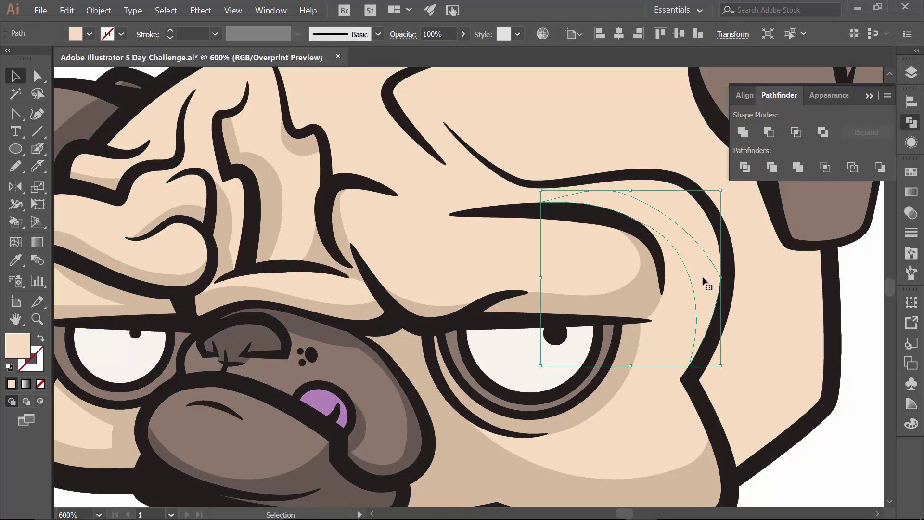
pyautogui.hotkey('ctrl', '0')
# - Knife-cut the forehead fold, fill the lower piece darker tan, then cut beside the ear
pyautogui.click(754, 324)
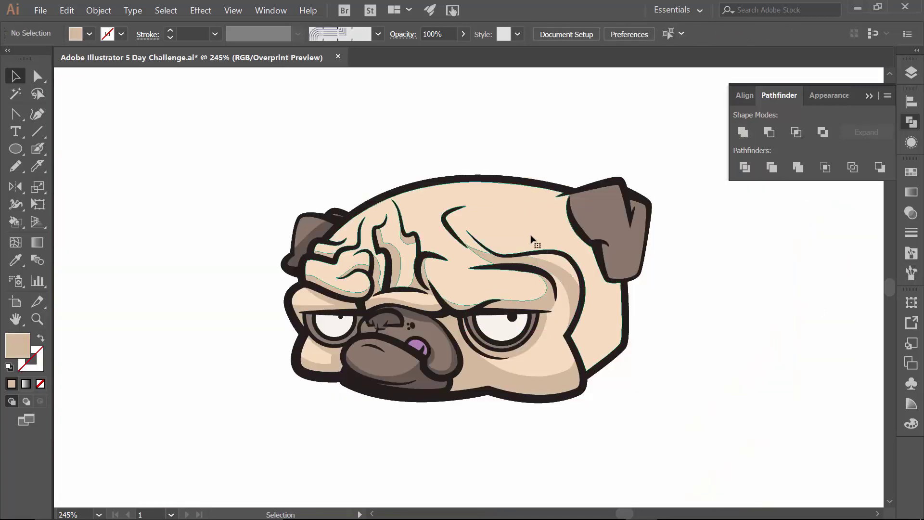
pyautogui.click(549, 245)
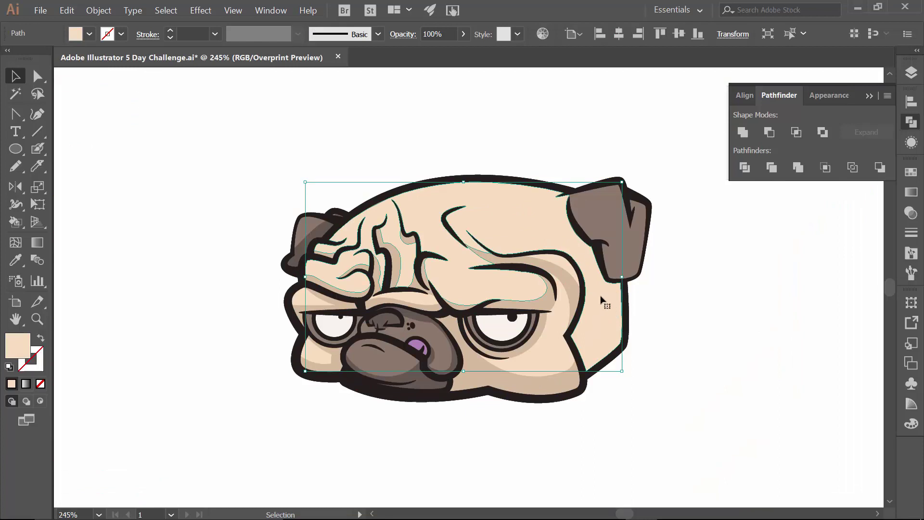
pyautogui.scroll(5, 496, 254)
pyautogui.click(37, 166)
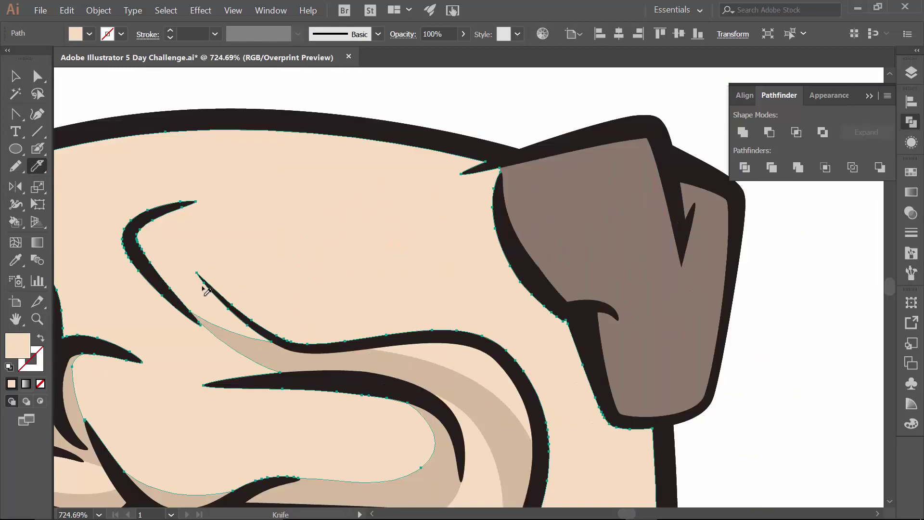
pyautogui.moveTo(203, 288)
pyautogui.mouseDown()
pyautogui.moveTo(276, 314)
pyautogui.moveTo(314, 316)
pyautogui.moveTo(467, 302)
pyautogui.moveTo(542, 323)
pyautogui.moveTo(600, 382)
pyautogui.mouseUp()
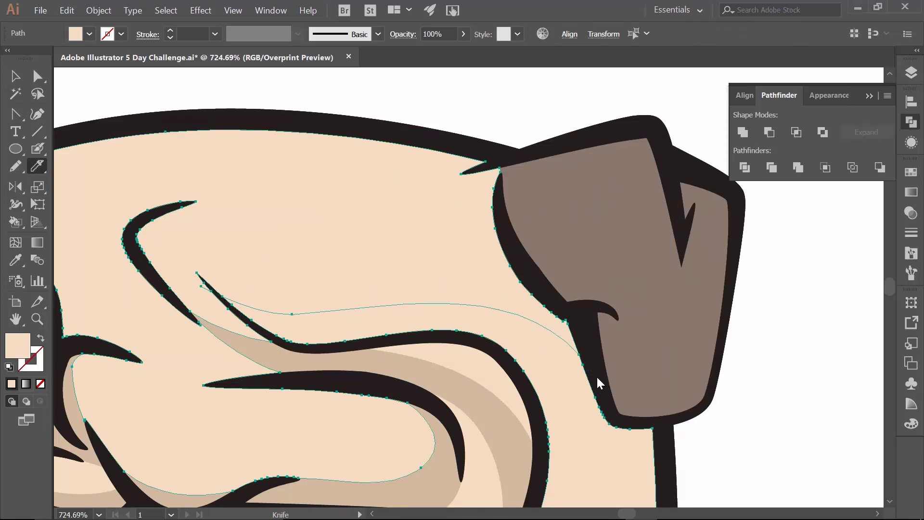
pyautogui.press('v')
pyautogui.click(750, 437)
pyautogui.click(566, 425)
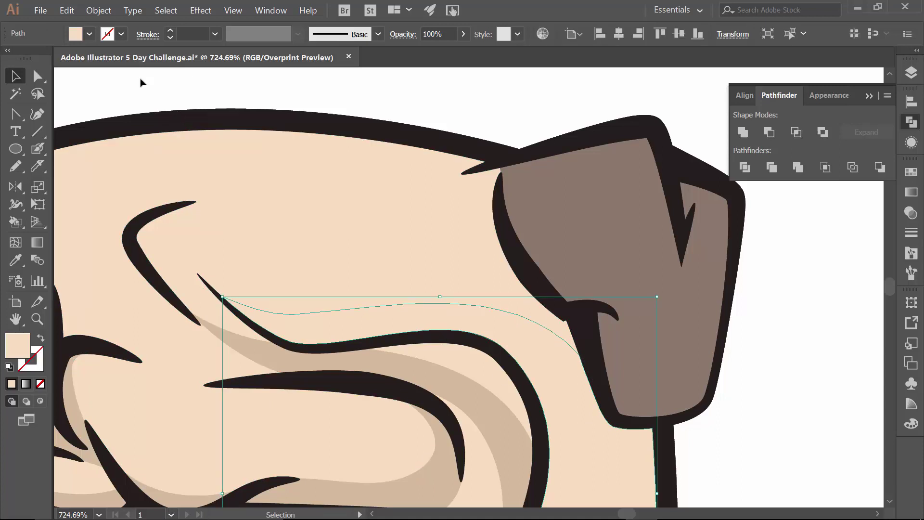
pyautogui.click(89, 33)
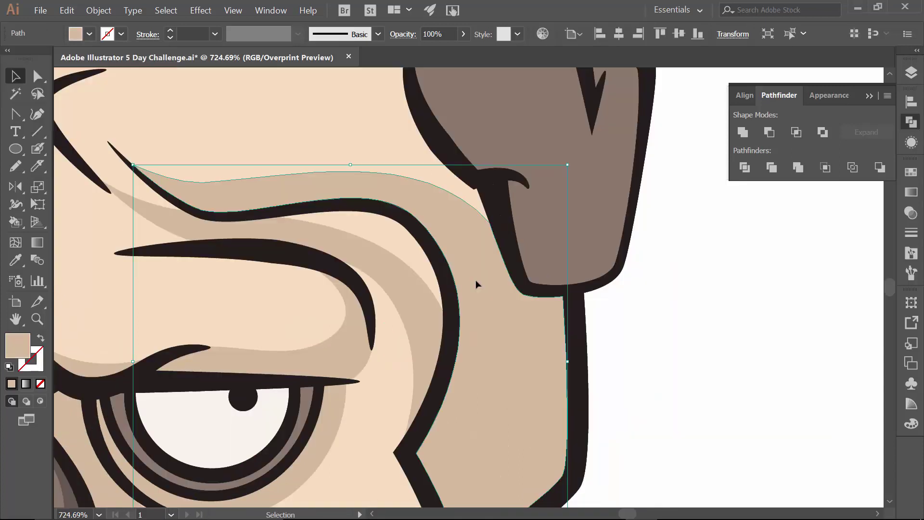
pyautogui.click(37, 166)
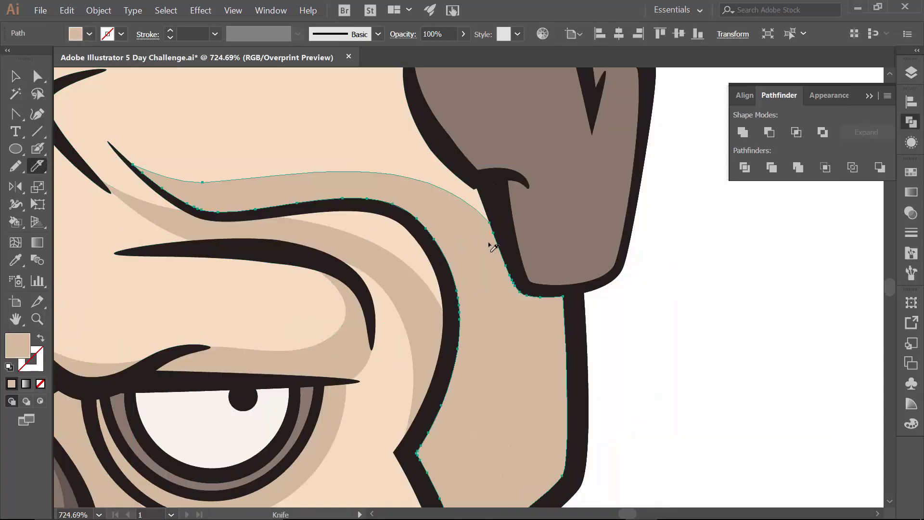
pyautogui.moveTo(493, 223)
pyautogui.mouseDown()
pyautogui.moveTo(507, 300)
pyautogui.moveTo(624, 330)
pyautogui.mouseUp()
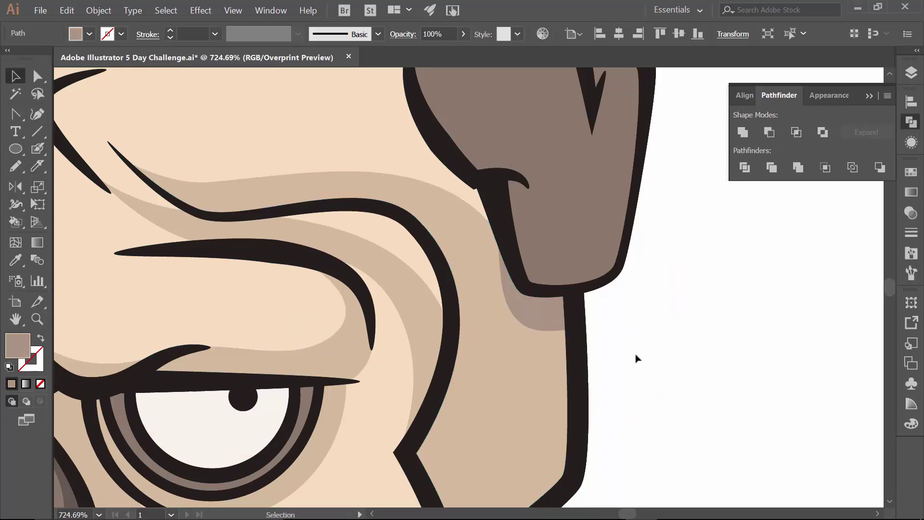
# - Shade the piece beside the ear darker and knife-cut across the ear's lower right
pyautogui.click(636, 359)
pyautogui.scroll(3, 636, 359)
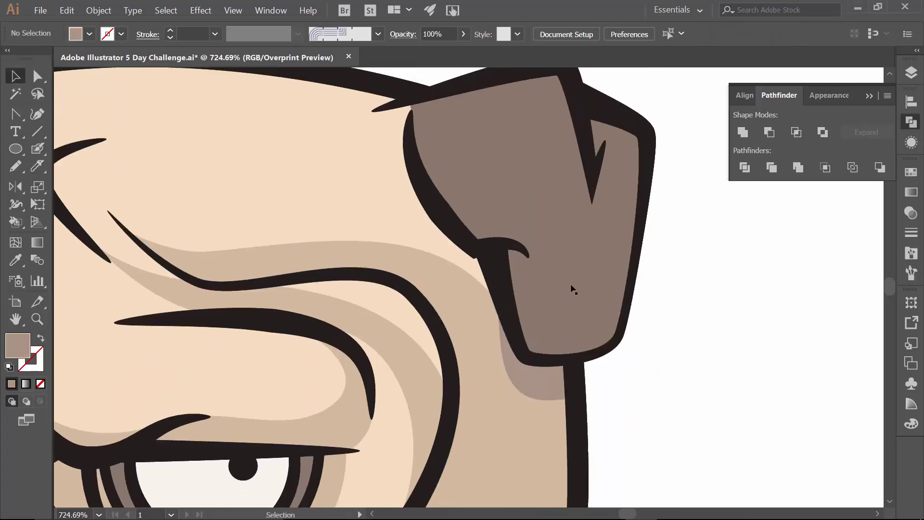
pyautogui.click(554, 233)
pyautogui.click(42, 167)
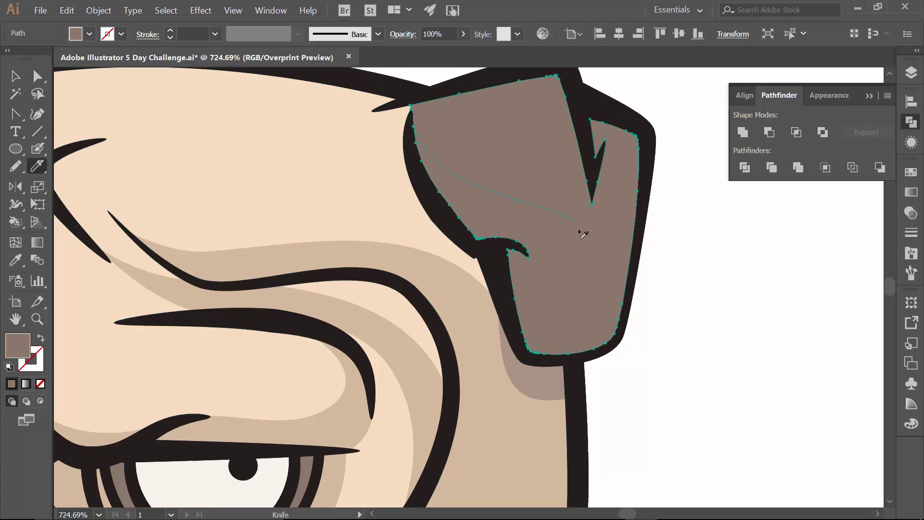
pyautogui.moveTo(567, 265)
pyautogui.mouseDown()
pyautogui.moveTo(597, 277)
pyautogui.moveTo(677, 186)
pyautogui.mouseUp()
# - Fill the right ear's shadow dark brown, unite its pieces, and view the whole head
pyautogui.click(609, 294)
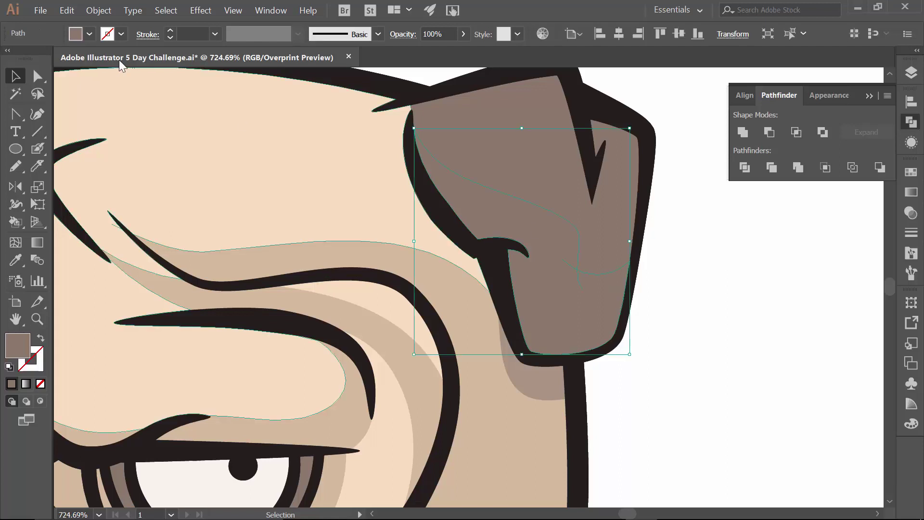
pyautogui.click(90, 34)
pyautogui.click(111, 89)
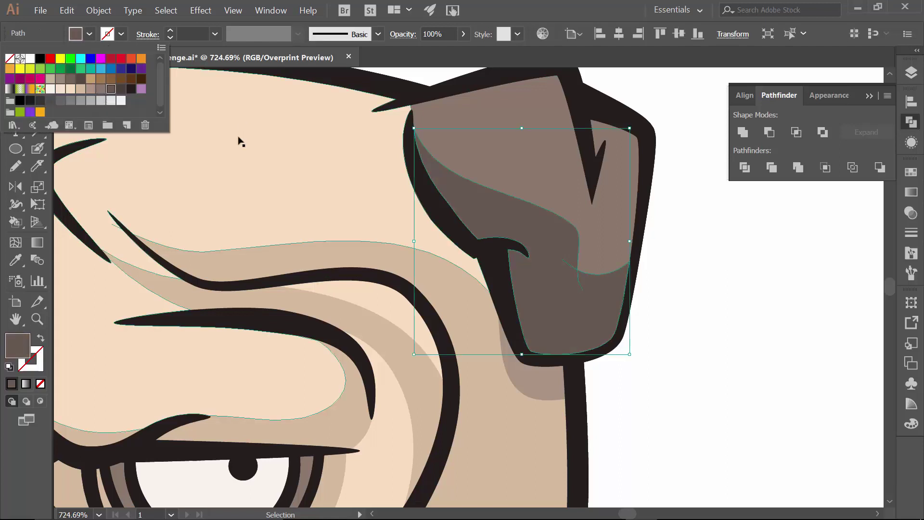
pyautogui.click(743, 135)
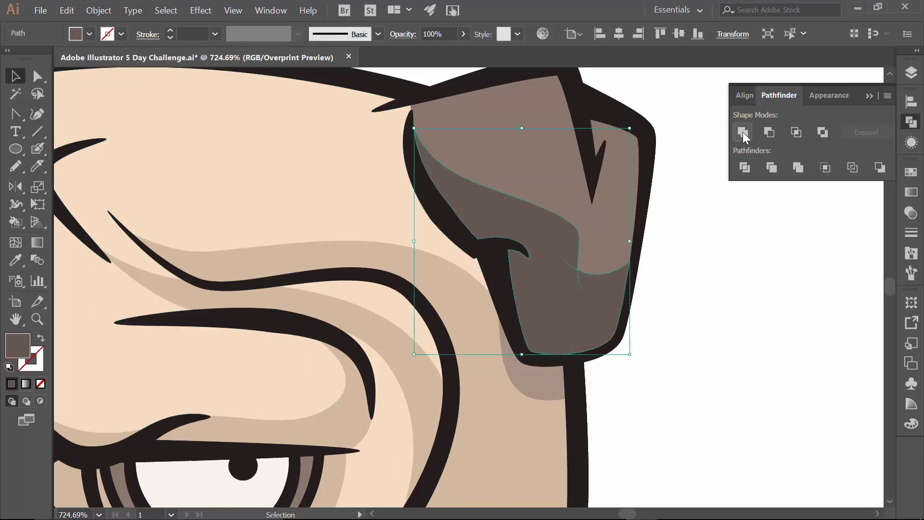
pyautogui.click(713, 233)
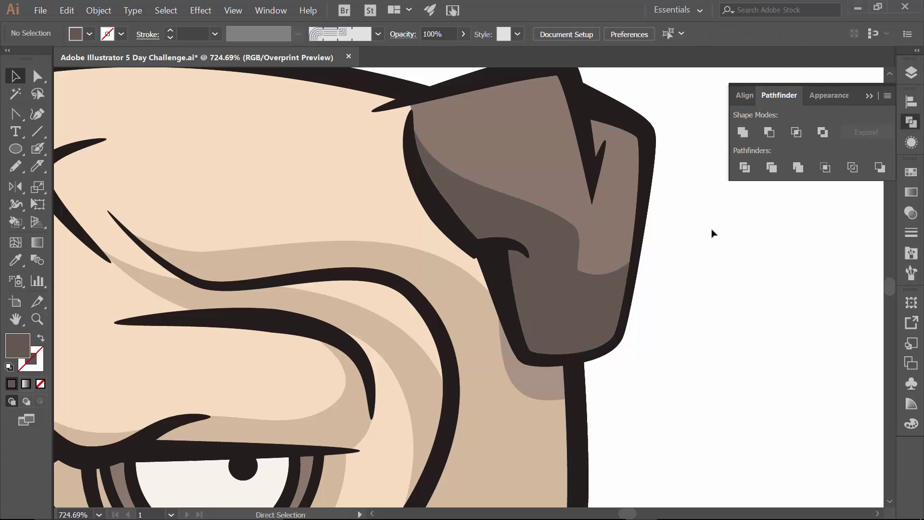
pyautogui.hotkey('ctrl', '0')
# - Cut the forehead shading and unite the upper and lower forehead pieces
pyautogui.click(484, 208)
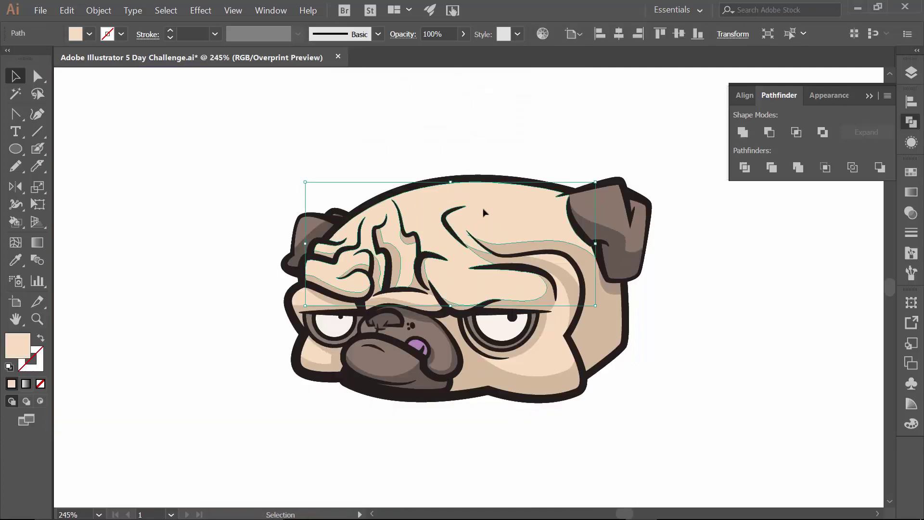
pyautogui.click(30, 168)
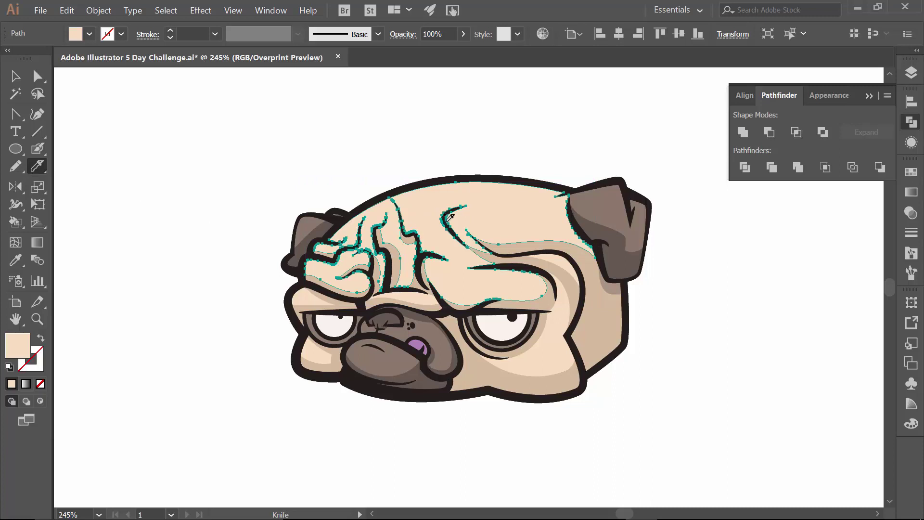
pyautogui.moveTo(446, 217)
pyautogui.mouseDown()
pyautogui.moveTo(512, 233)
pyautogui.moveTo(560, 222)
pyautogui.moveTo(556, 195)
pyautogui.moveTo(508, 168)
pyautogui.mouseUp()
pyautogui.press('v')
pyautogui.click(495, 252)
pyautogui.click(495, 255)
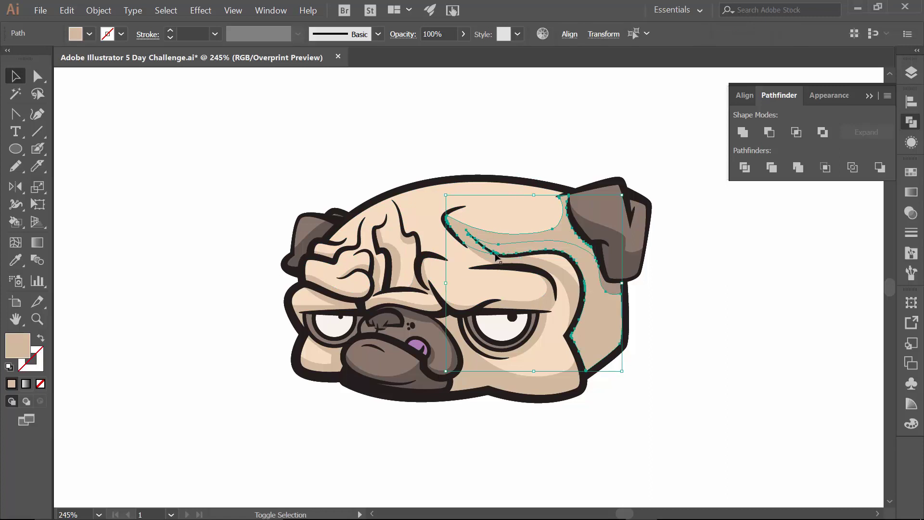
pyautogui.click(742, 132)
pyautogui.click(705, 332)
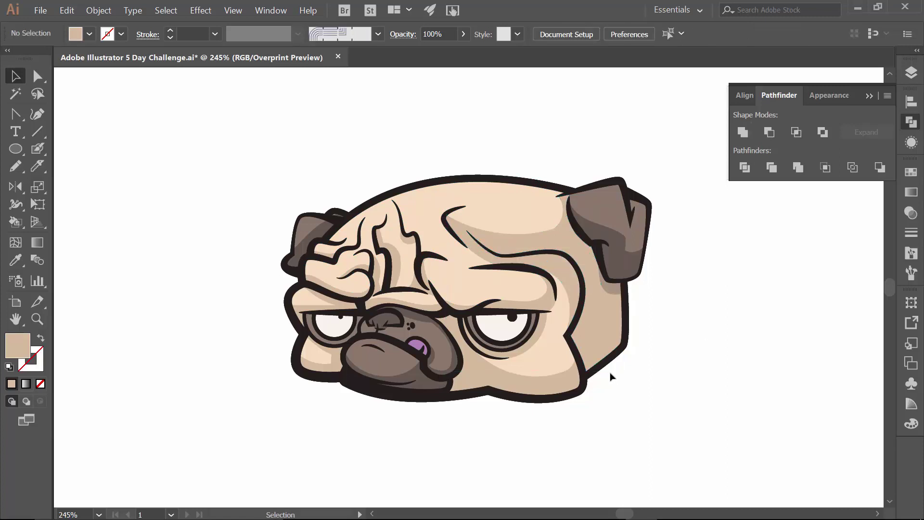
# - Recolour the cheek shadow with a darker brown swatch
pyautogui.click(546, 362)
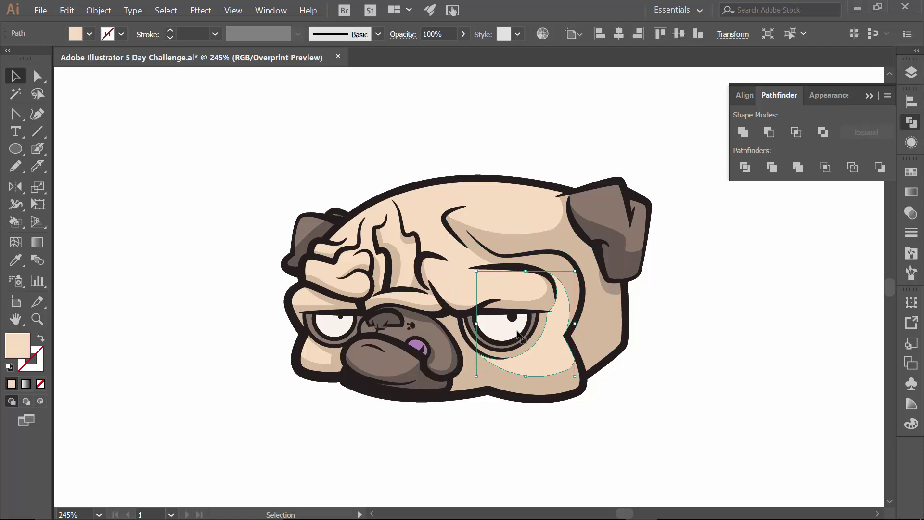
pyautogui.scroll(2, 519, 336)
pyautogui.click(89, 34)
pyautogui.click(95, 94)
pyautogui.click(257, 109)
pyautogui.click(257, 109)
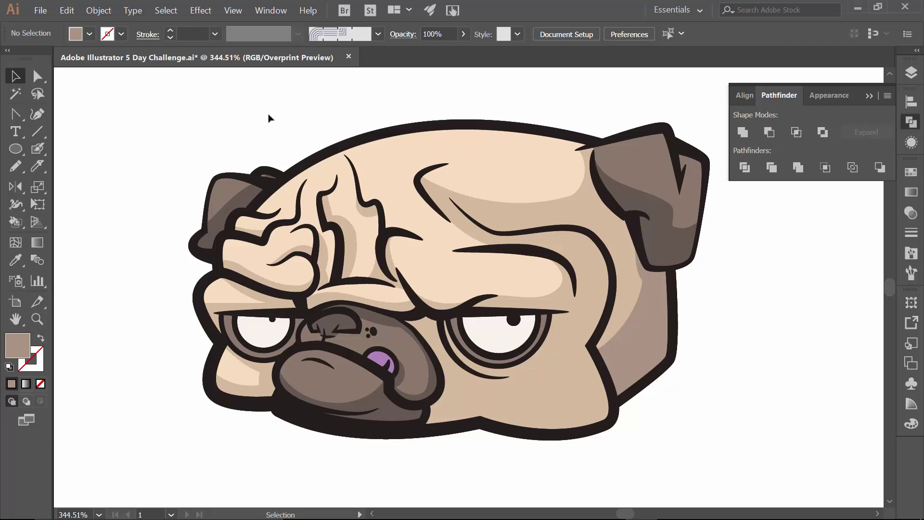
# - Unite the shadow below the ear with the side-of-face shadow
pyautogui.click(652, 287)
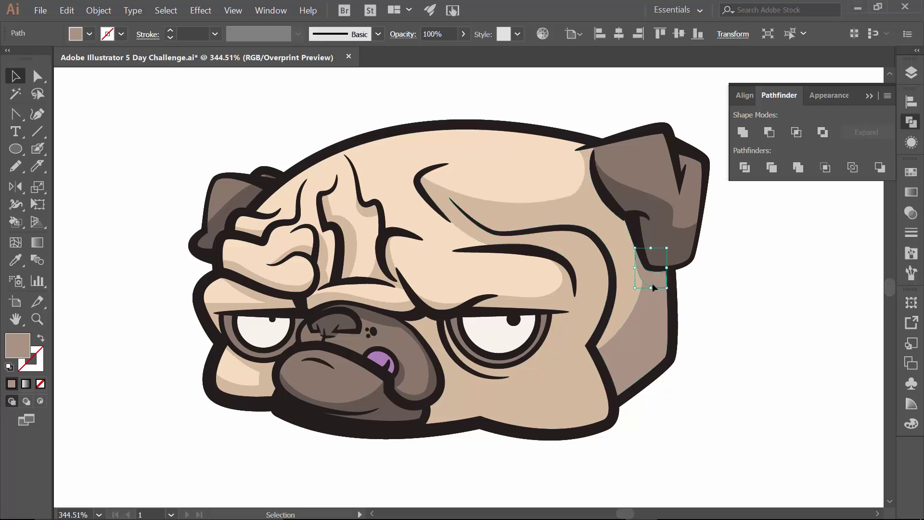
pyautogui.keyDown('shift'); pyautogui.click(646, 310); pyautogui.keyUp('shift')
pyautogui.click(742, 132)
pyautogui.click(774, 279)
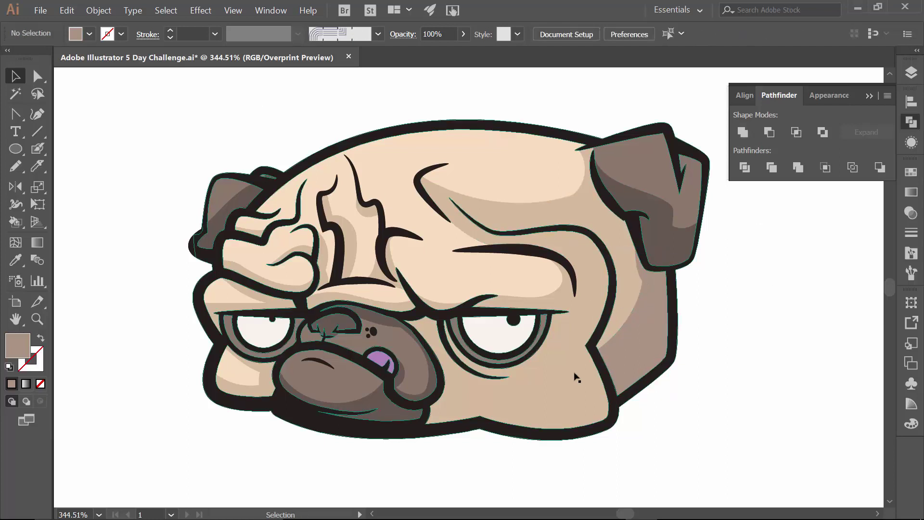
# - Unite the cheek, eye, upper face and brow shading into one shape
pyautogui.keyDown('shift'); pyautogui.click(534, 390); pyautogui.keyUp('shift')
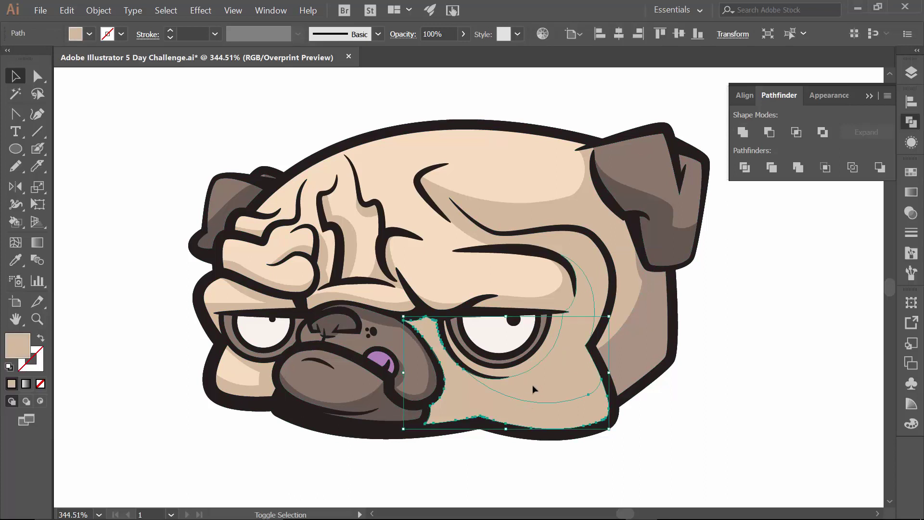
pyautogui.keyDown('shift'); pyautogui.click(532, 375); pyautogui.keyUp('shift')
pyautogui.keyDown('shift'); pyautogui.click(592, 268); pyautogui.keyUp('shift')
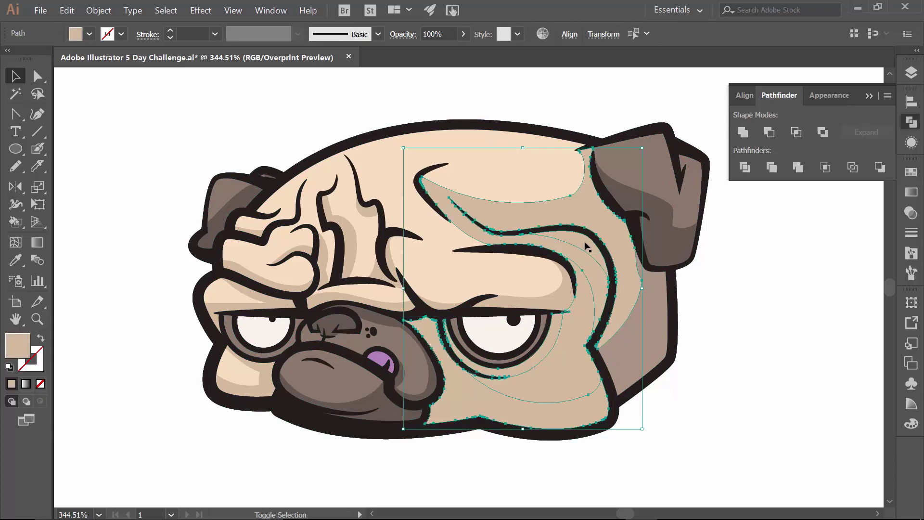
pyautogui.click(742, 131)
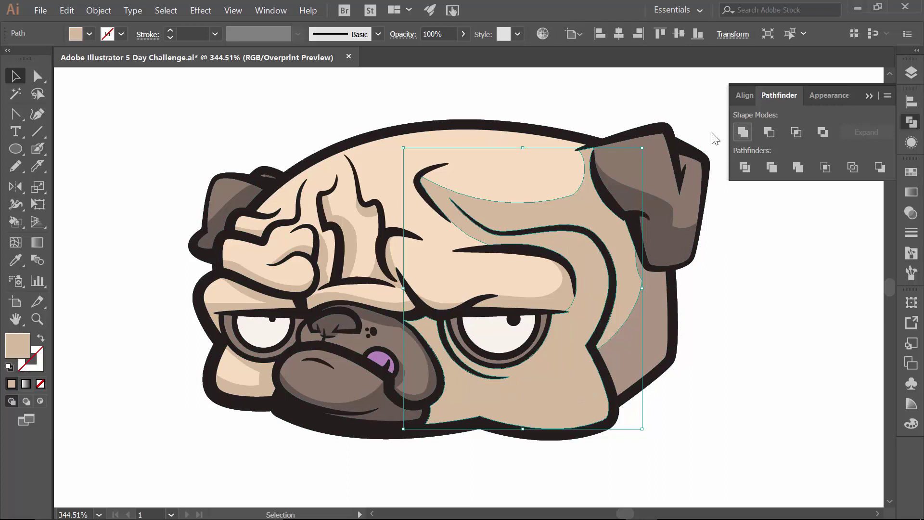
pyautogui.keyDown('shift'); pyautogui.click(569, 304); pyautogui.keyUp('shift')
pyautogui.keyDown('shift'); pyautogui.click(578, 318); pyautogui.keyUp('shift')
pyautogui.keyDown('shift'); pyautogui.click(575, 331); pyautogui.keyUp('shift')
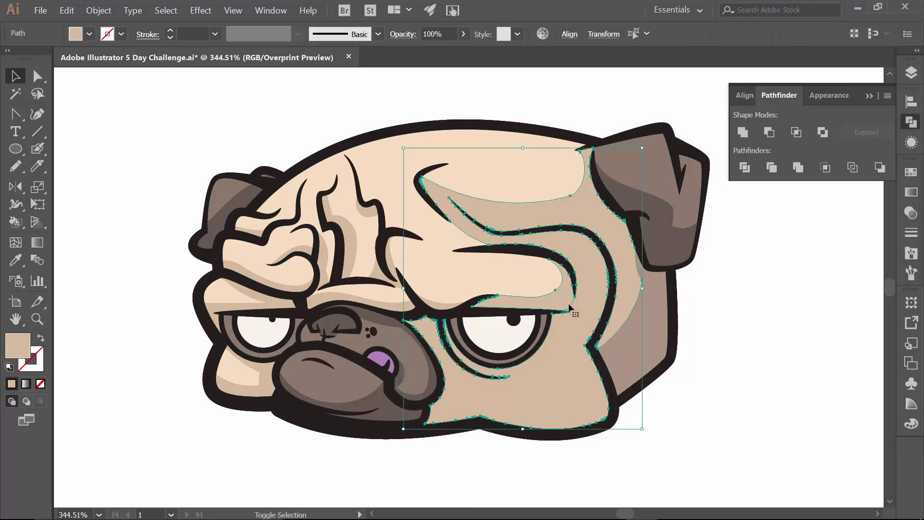
pyautogui.click(742, 134)
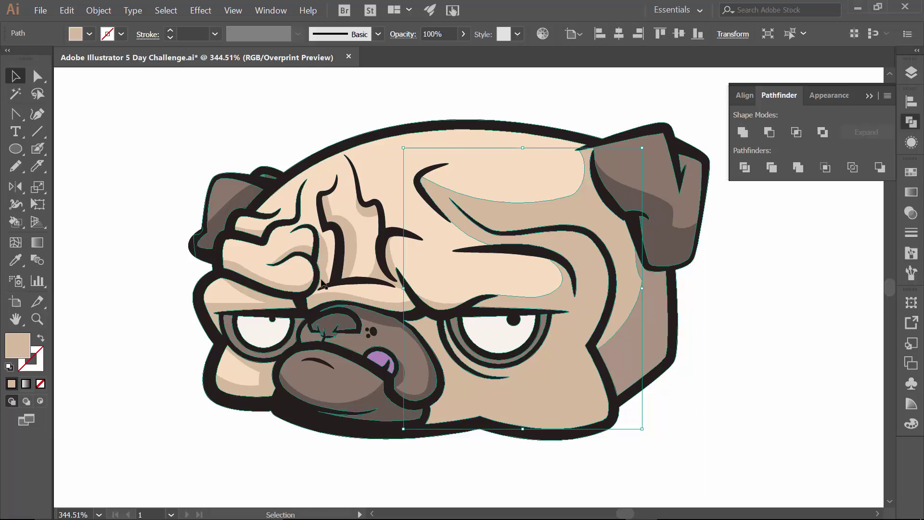
pyautogui.click(179, 281)
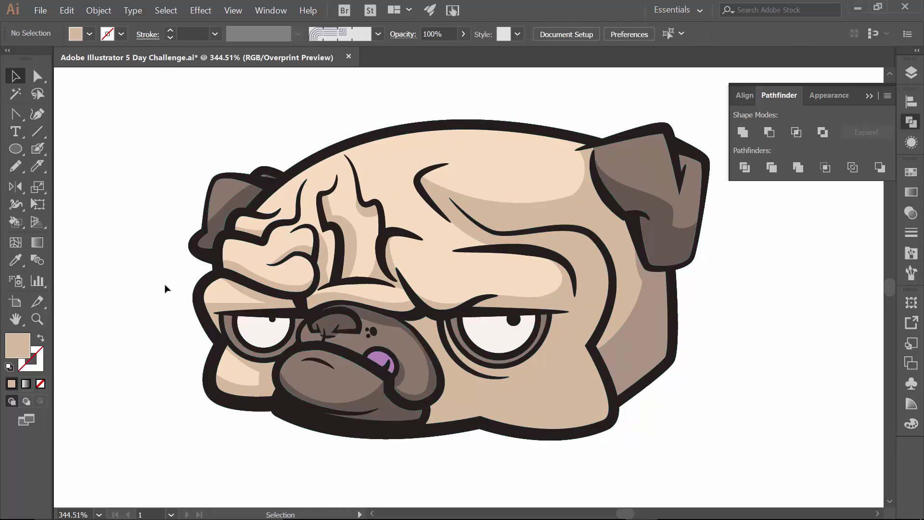
# - Knife-cut the forehead wrinkle shading into a separate piece, then save 5 Day Challenge.ai
pyautogui.click(745, 206)
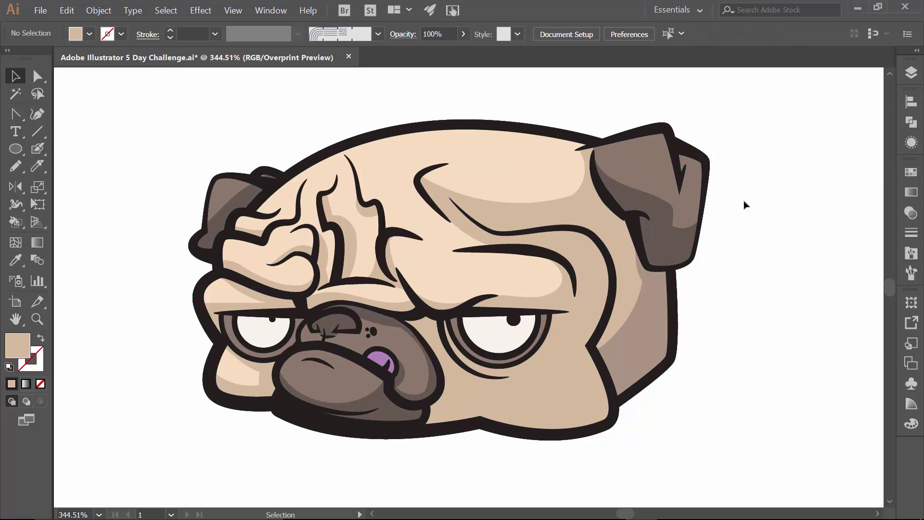
pyautogui.hotkey('shift', 'e')
pyautogui.moveTo(413, 232)
pyautogui.mouseDown()
pyautogui.moveTo(400, 243)
pyautogui.moveTo(400, 264)
pyautogui.moveTo(441, 299)
pyautogui.moveTo(548, 294)
pyautogui.moveTo(558, 267)
pyautogui.moveTo(531, 255)
pyautogui.mouseUp()
pyautogui.press('v')
pyautogui.hotkey('shift', 'ctrl', 'F9')
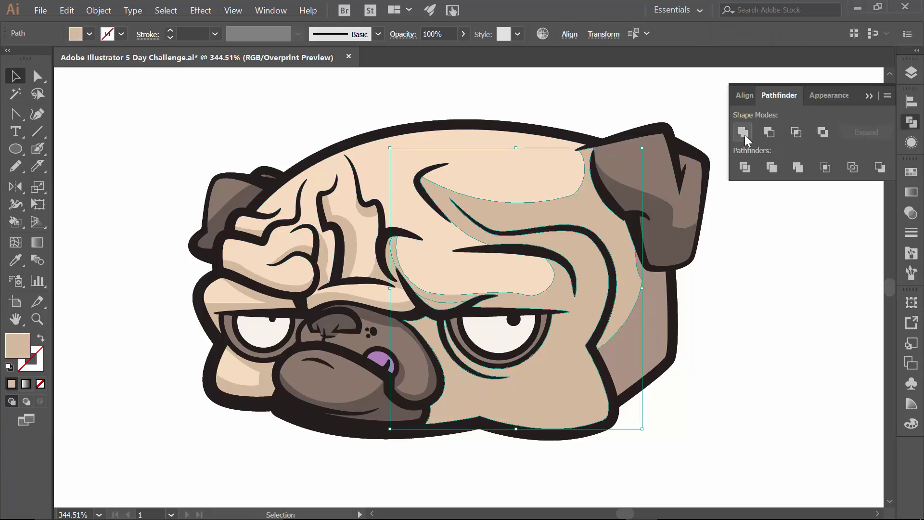
pyautogui.click(783, 286)
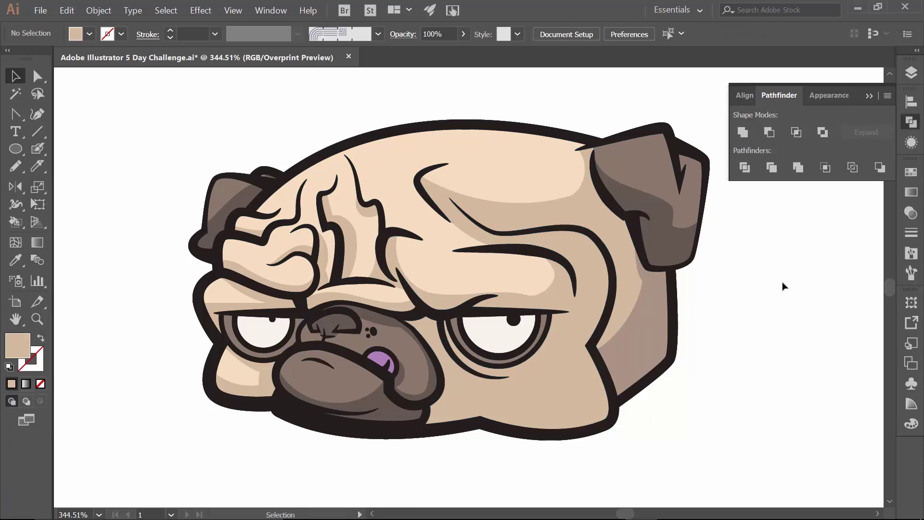
pyautogui.click(40, 10)
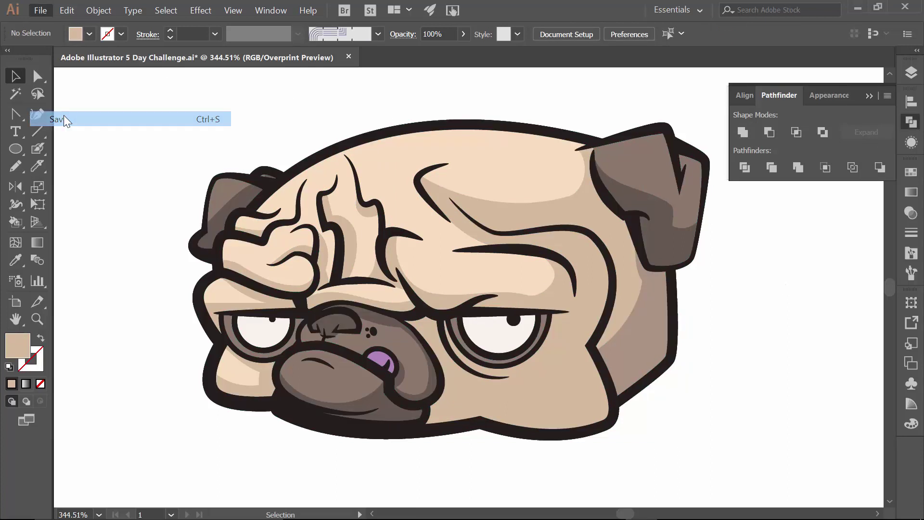
pyautogui.click(63, 118)
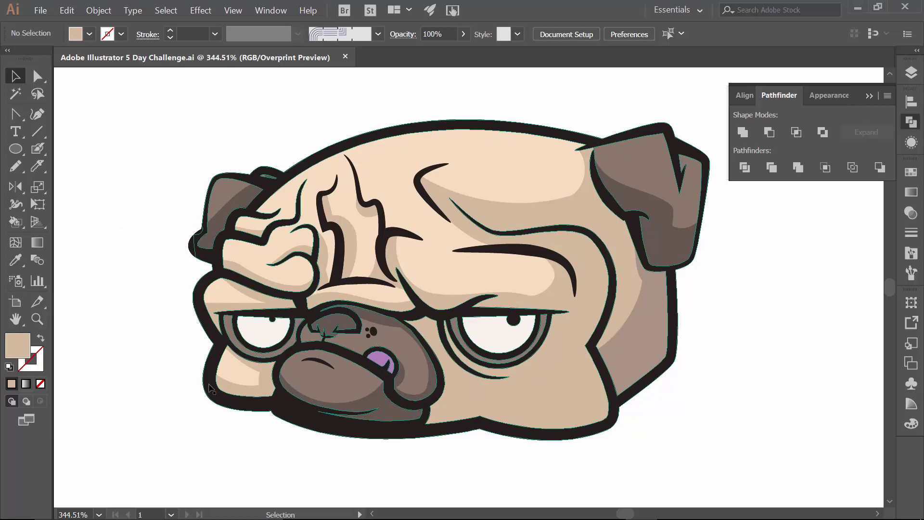
pyautogui.click(349, 243)
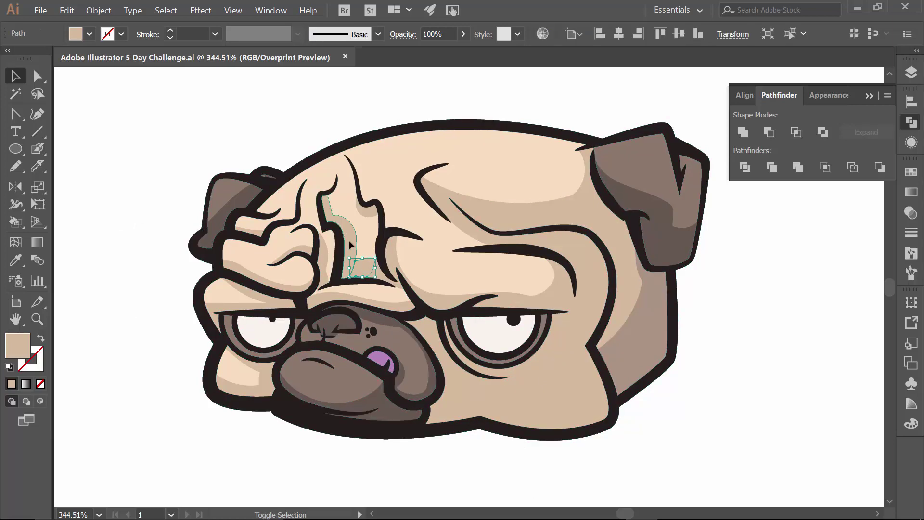
pyautogui.click(742, 132)
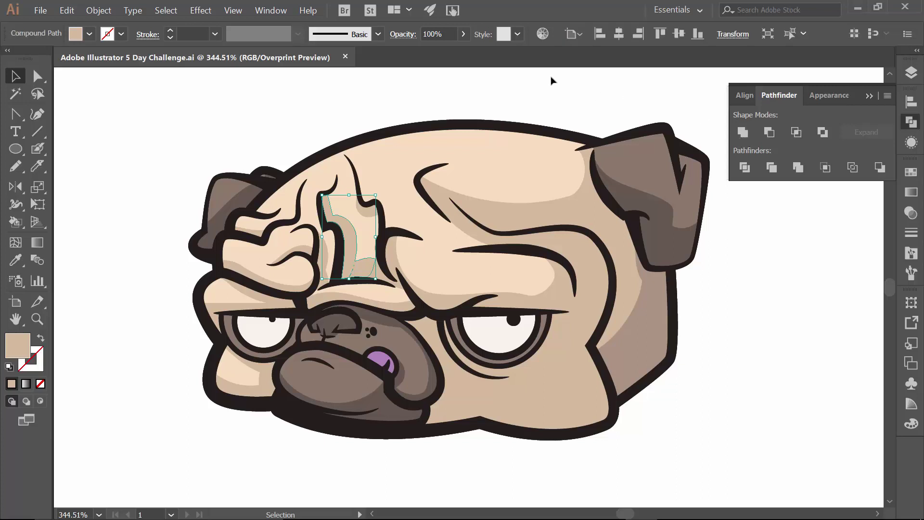
pyautogui.click(743, 132)
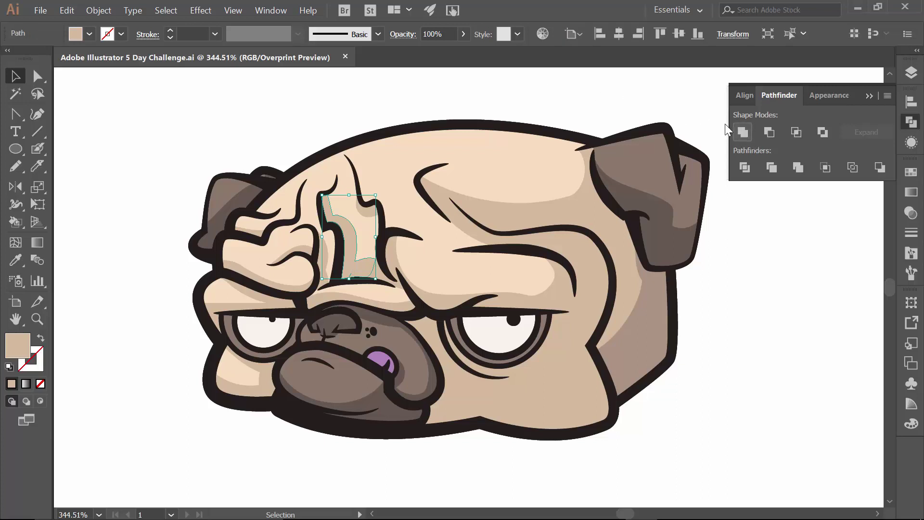
pyautogui.click(534, 104)
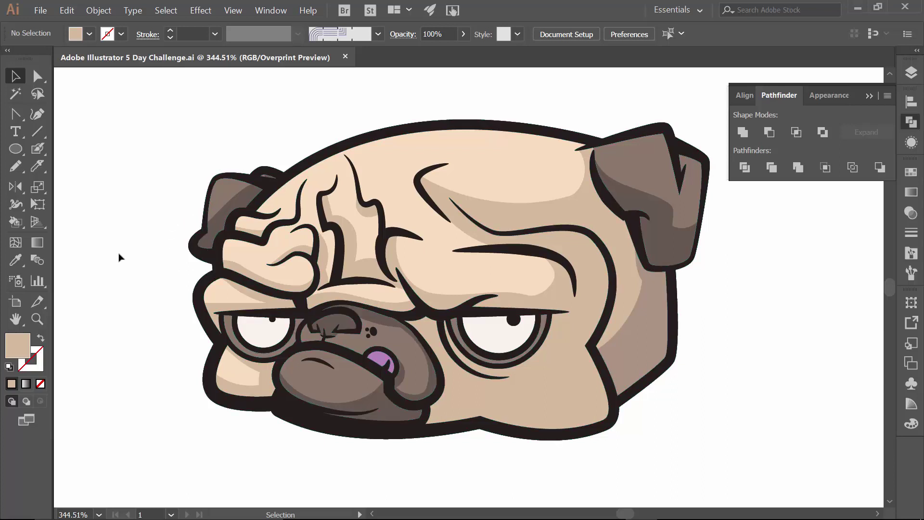
# - Save 5 Day Challenge.ai with the completed pug head shading
pyautogui.click(40, 10)
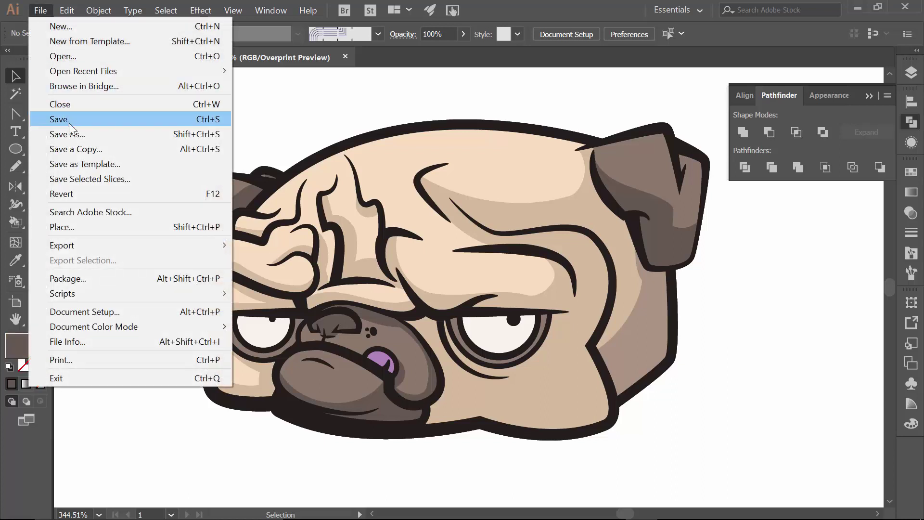
pyautogui.click(71, 120)
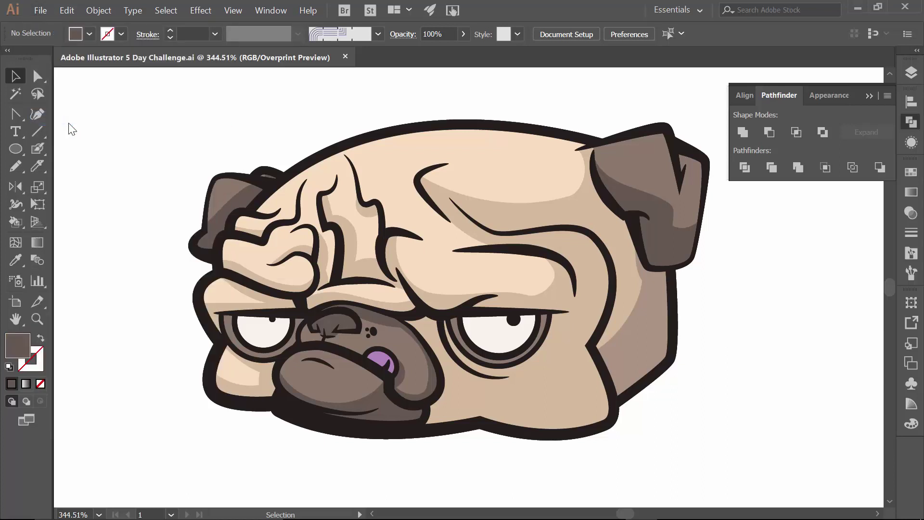